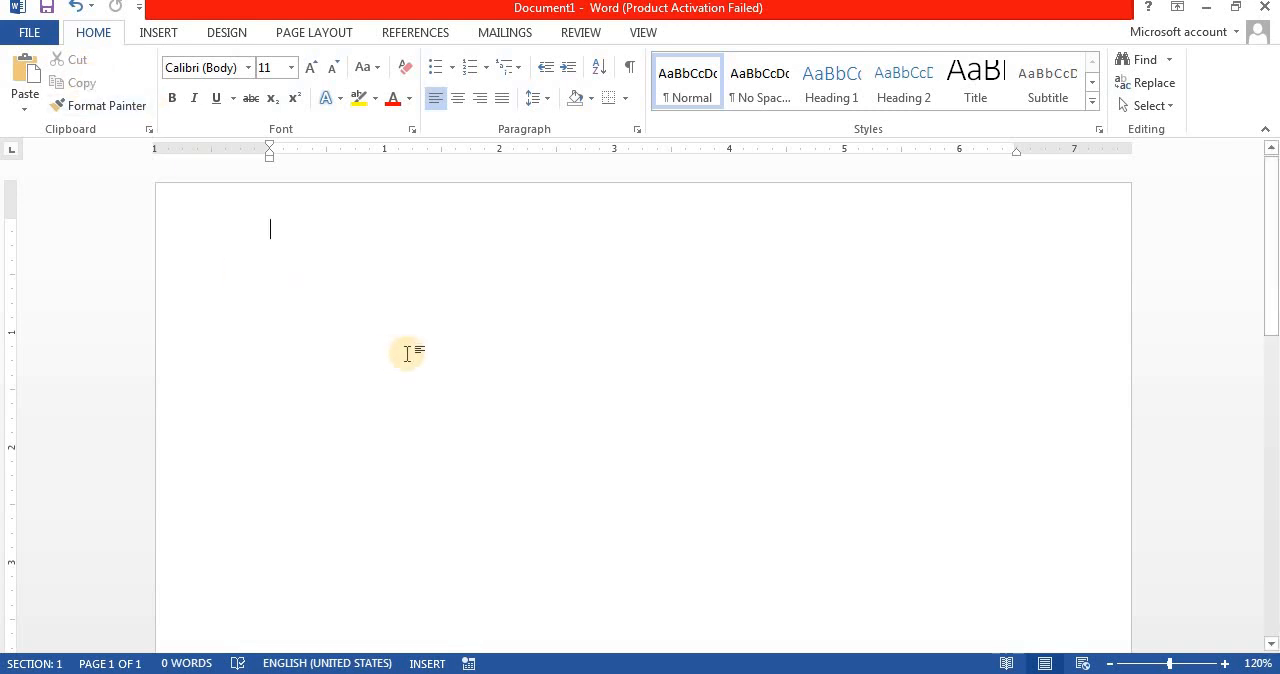
Step: Enter the three first names in the blank document, one per line, each starting with a capital letter
type("Gagan")
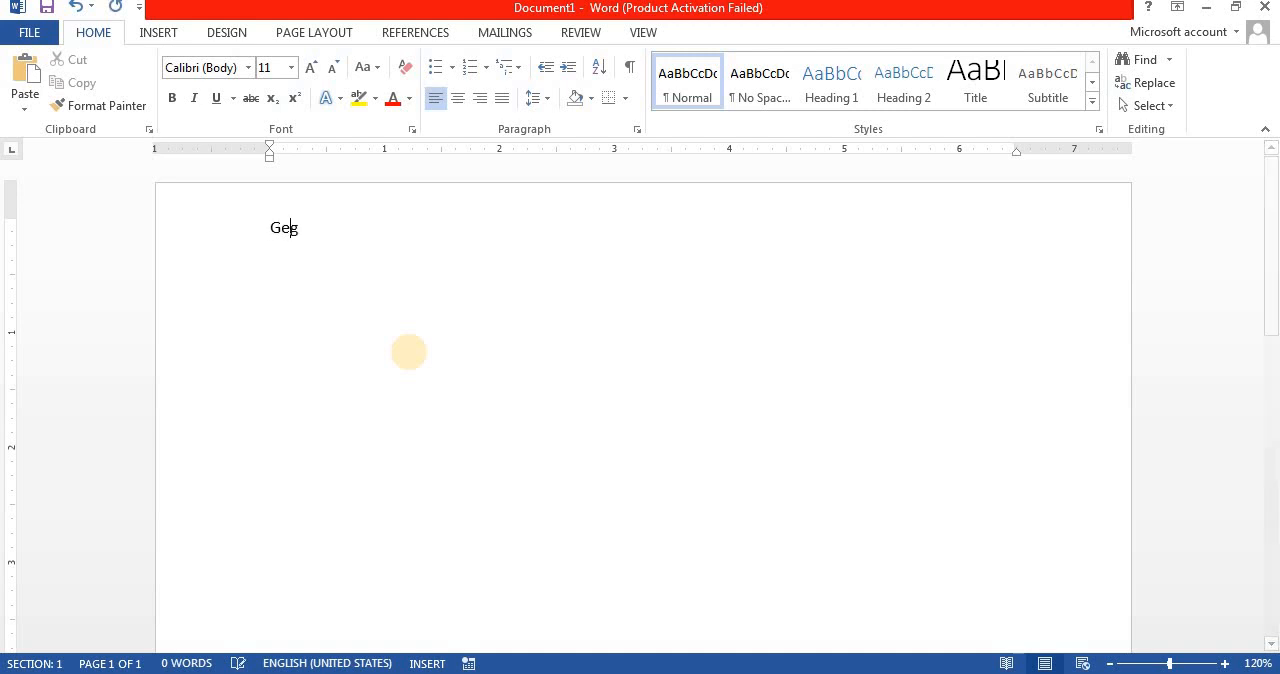
key("Return")
type("Deepak")
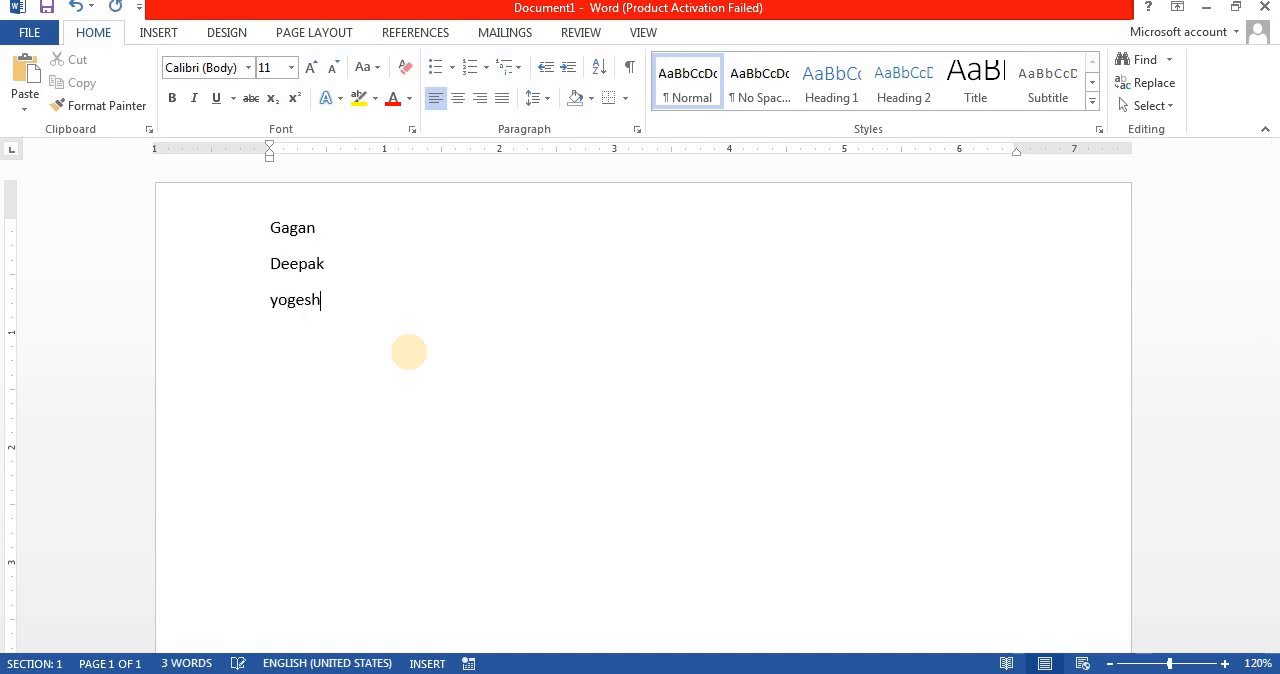
key("Return")
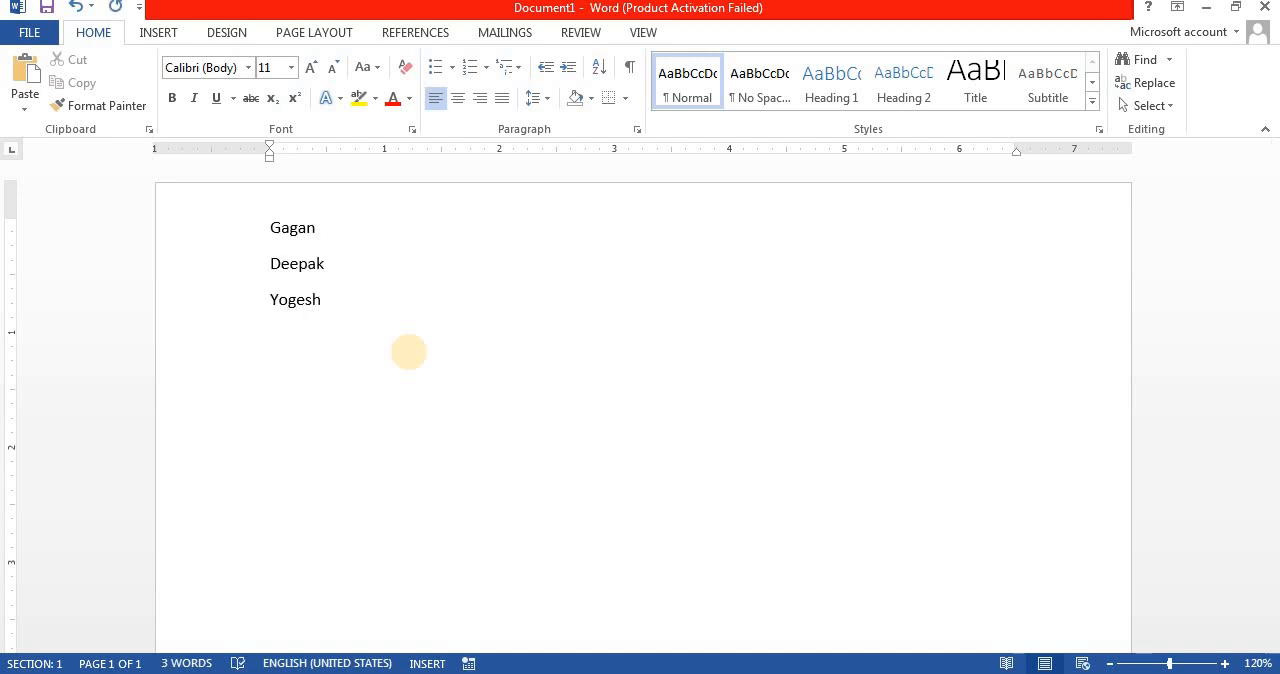
Step: Copy each of the three names one after another, selecting its whole line each time and finishing with the third
left_click(214, 232)
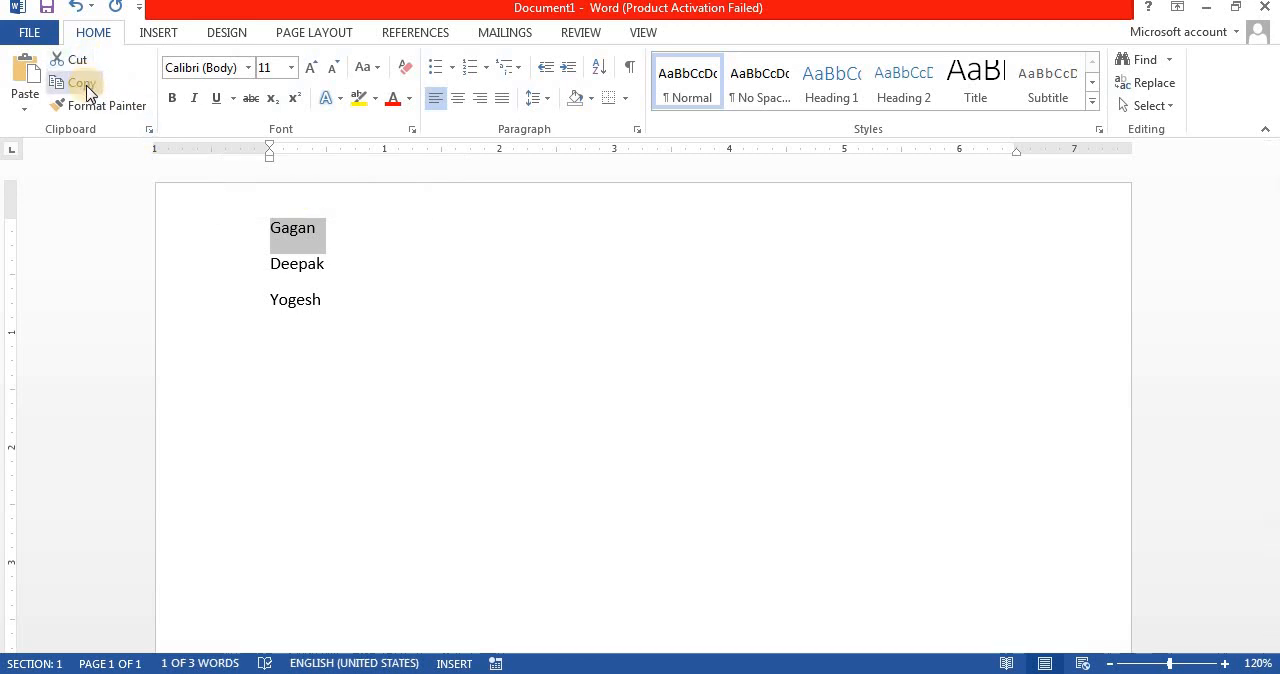
left_click(88, 92)
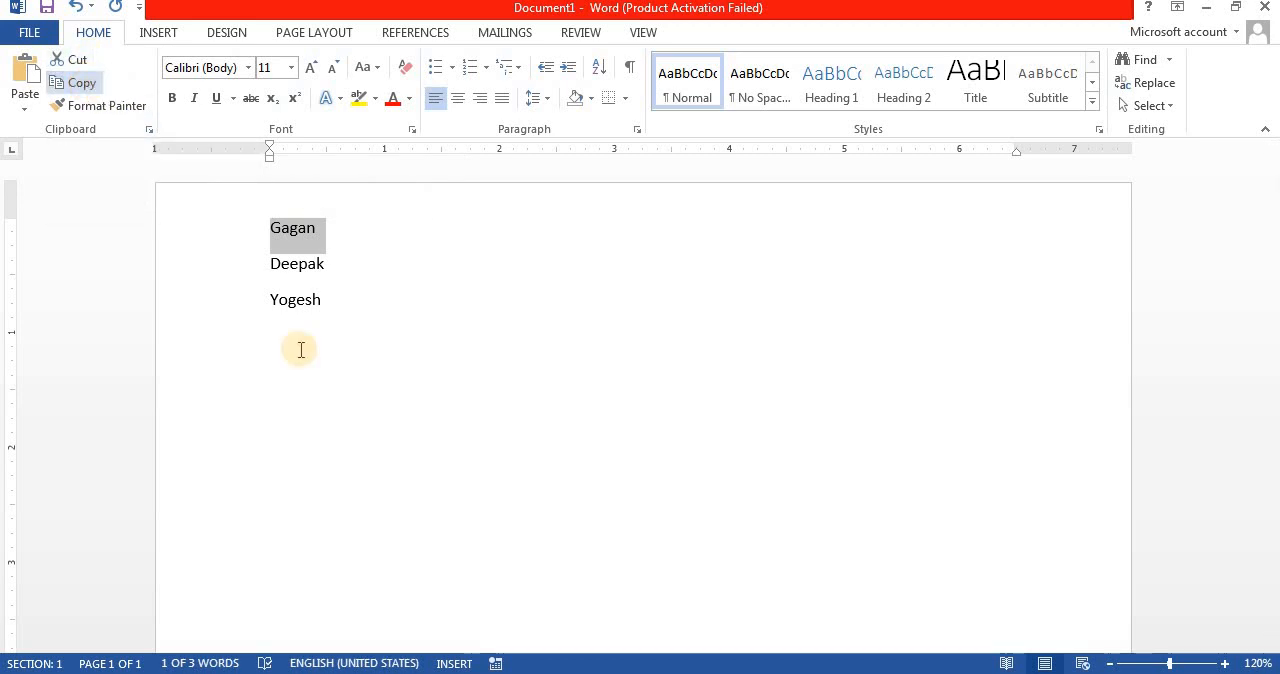
left_click(214, 283)
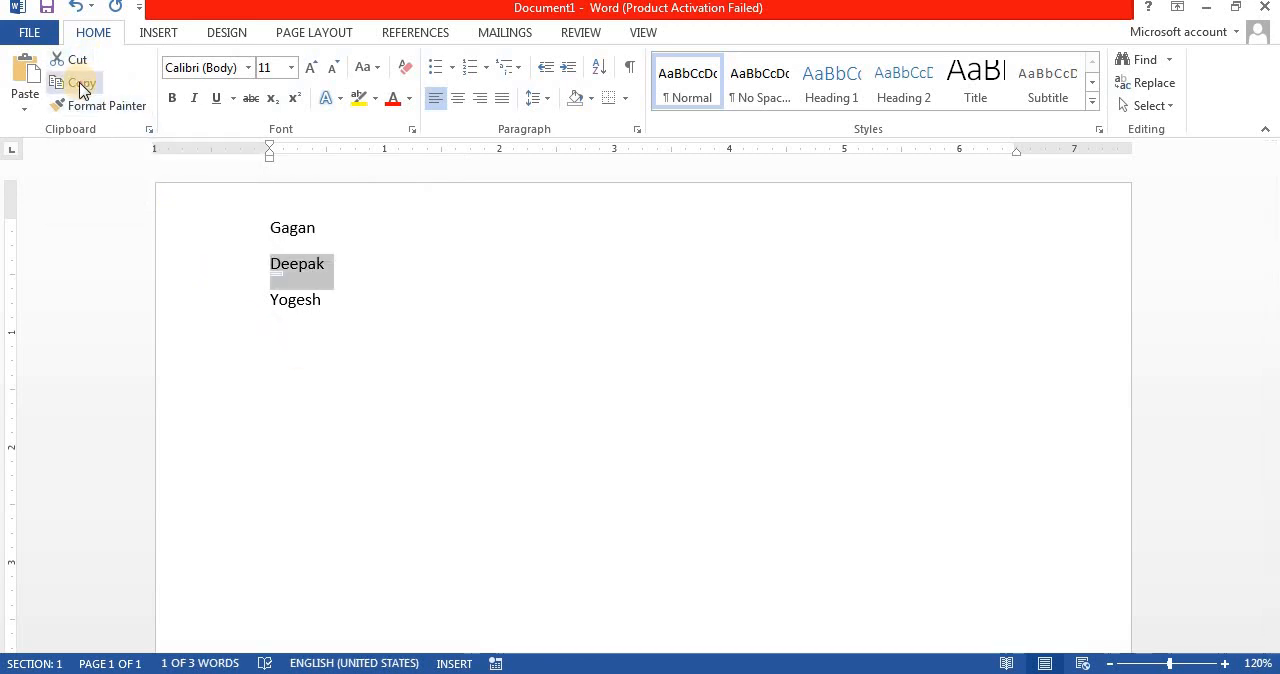
left_click(75, 83)
left_click(188, 302)
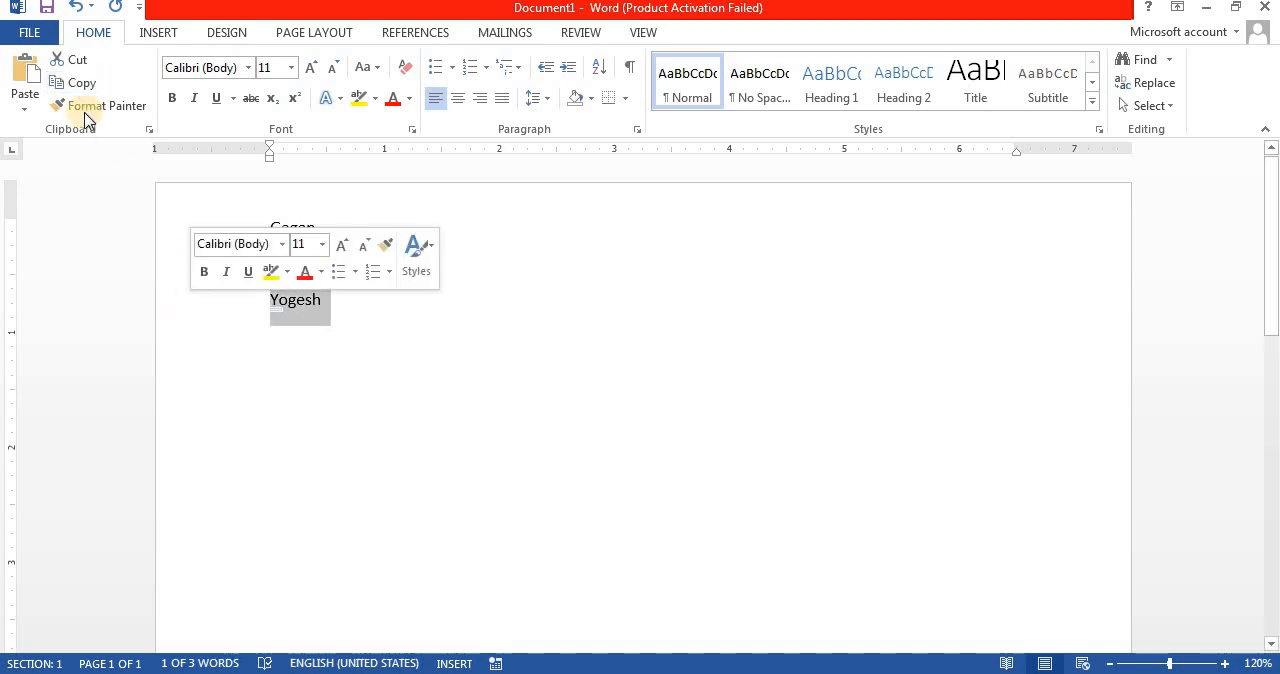
left_click(77, 88)
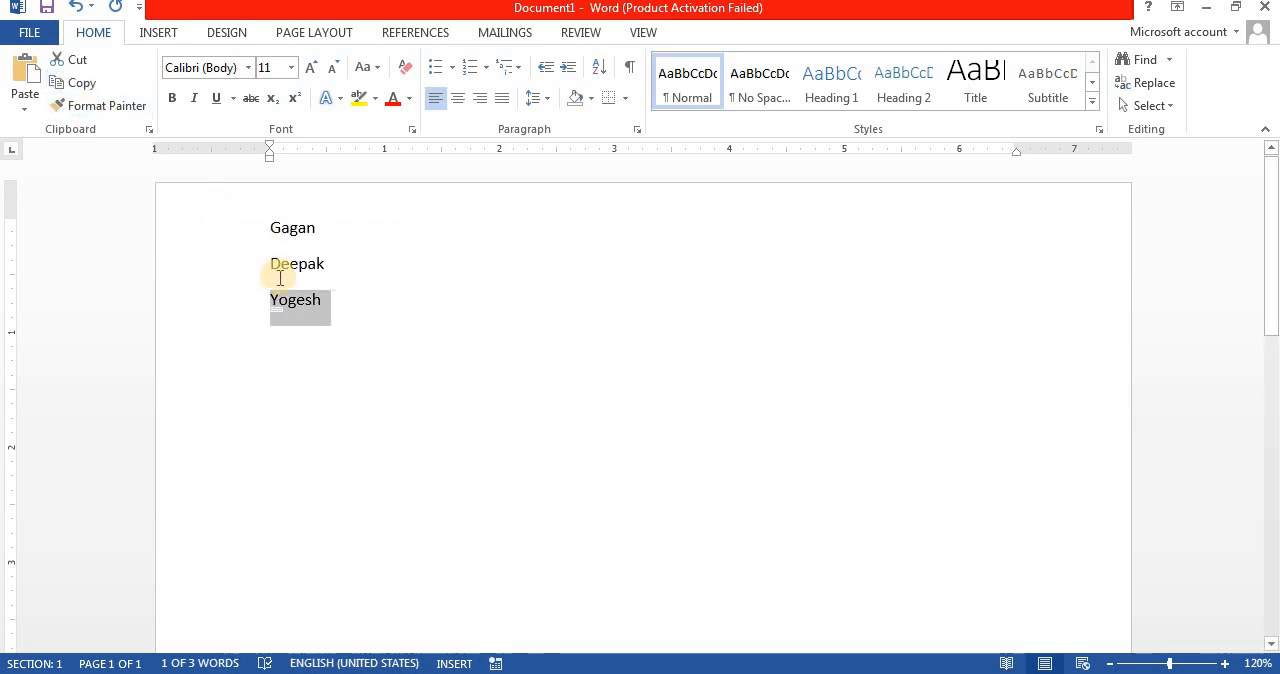
Step: Add blank lines below the list and paste the last copied name there twice
left_click(397, 334)
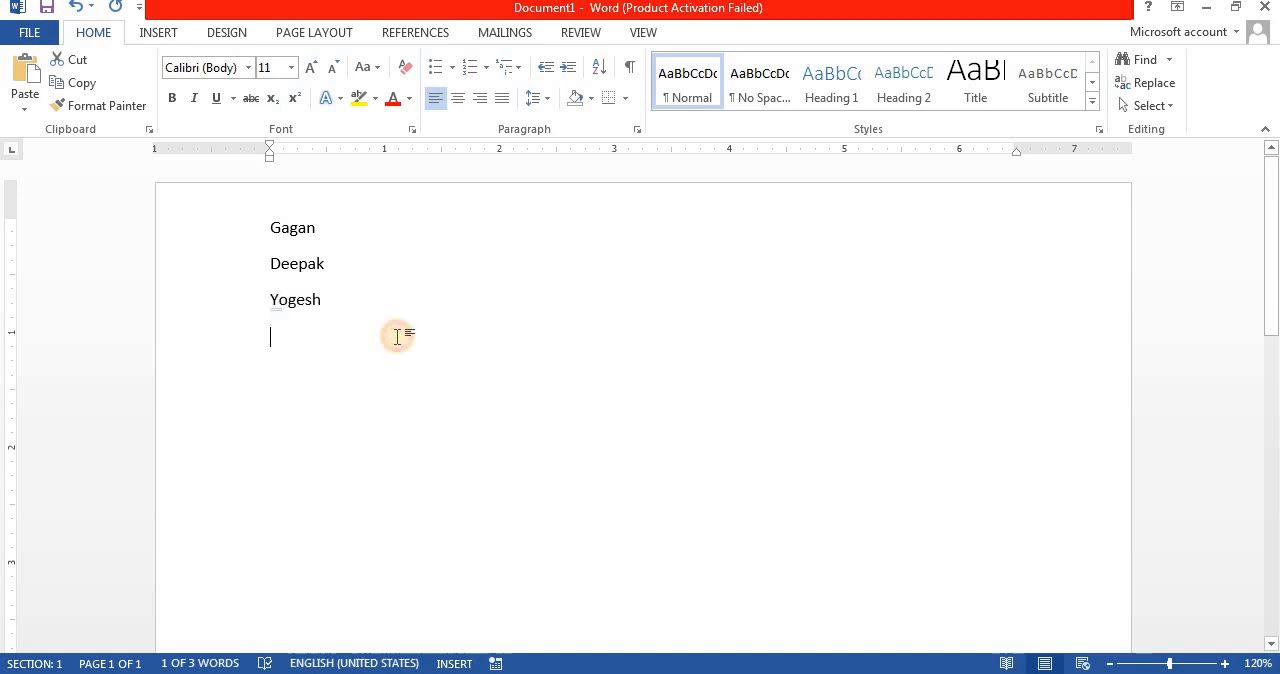
key("Return")
key("Return")
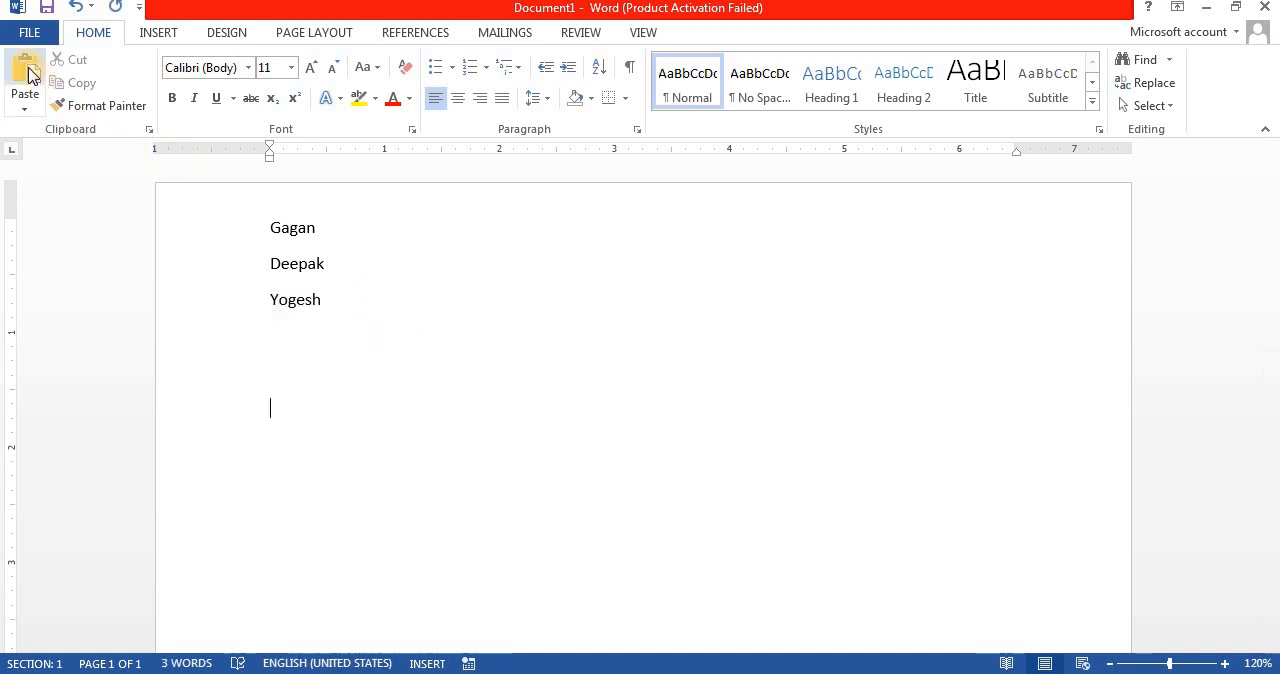
left_click(27, 70)
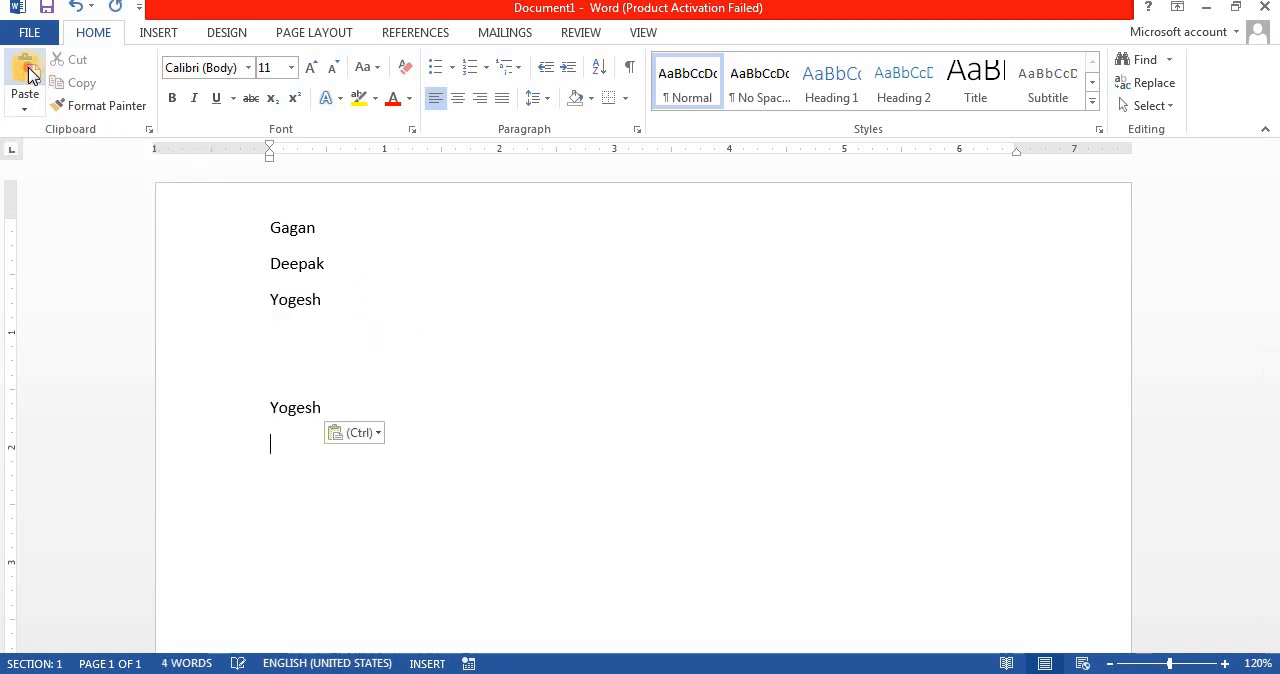
left_click(27, 70)
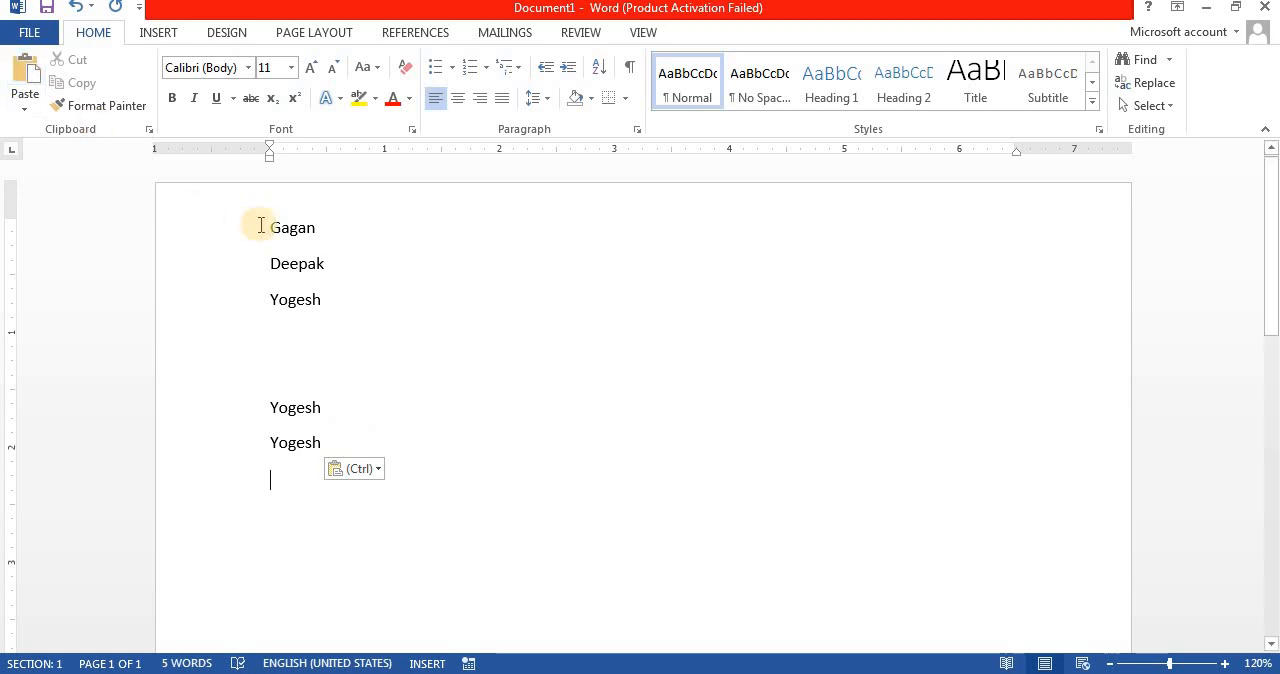
Step: Delete the two pasted names below the original list of three names
mouse_move(273, 280)
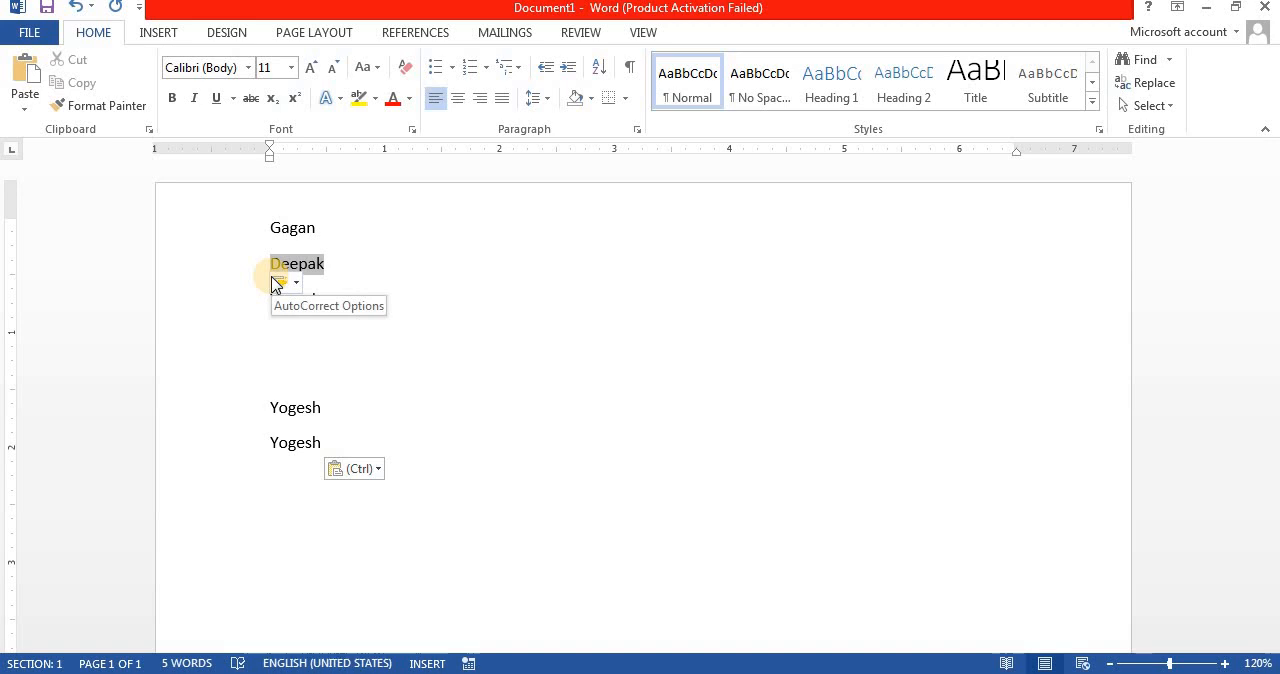
left_click_drag(266, 229, 360, 468)
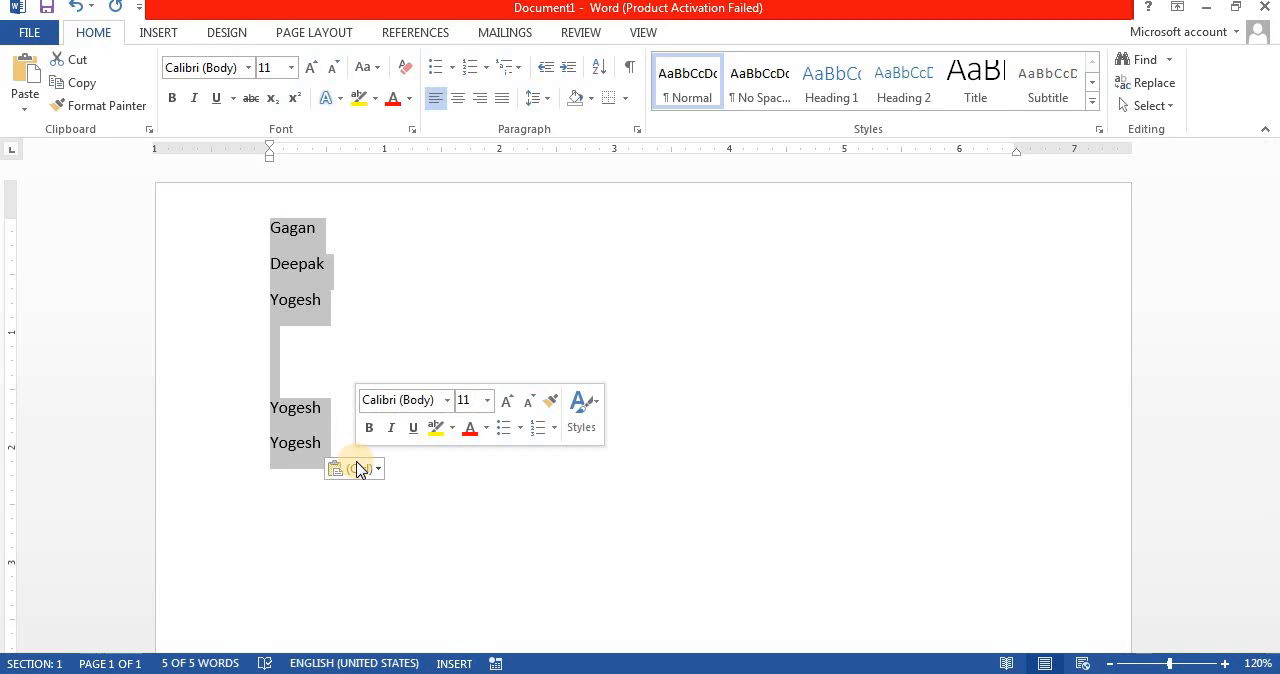
left_click(82, 84)
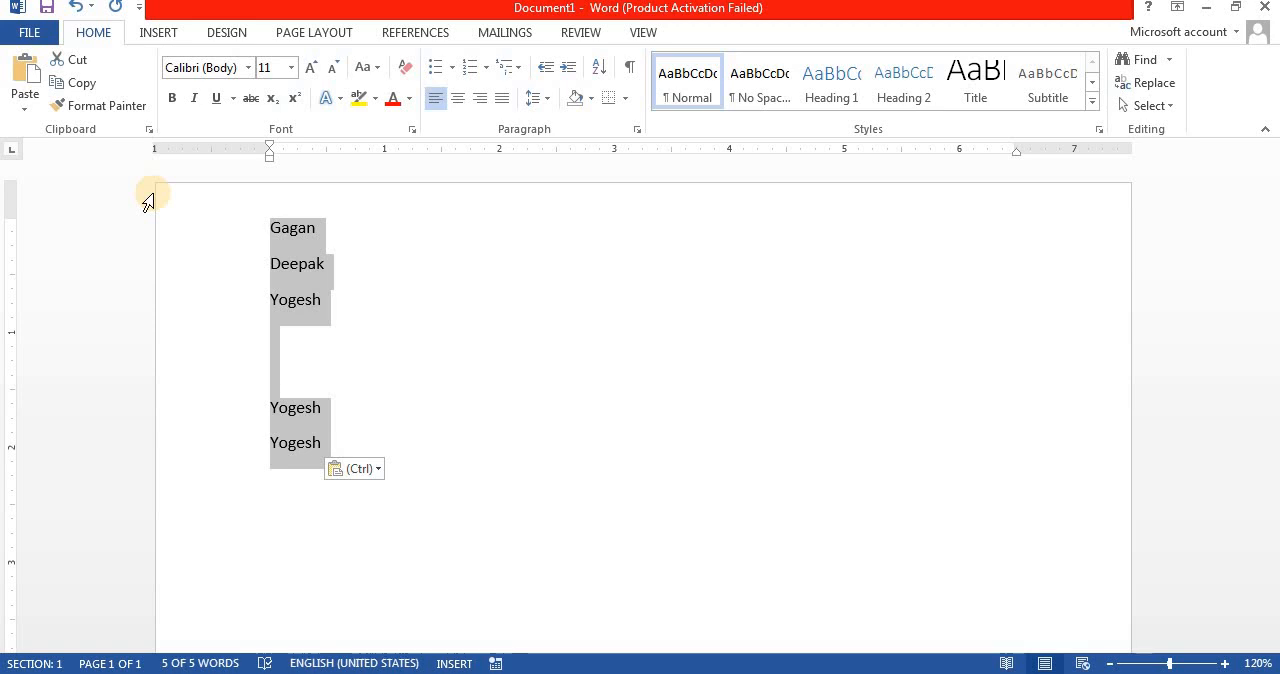
left_click_drag(228, 409, 234, 480)
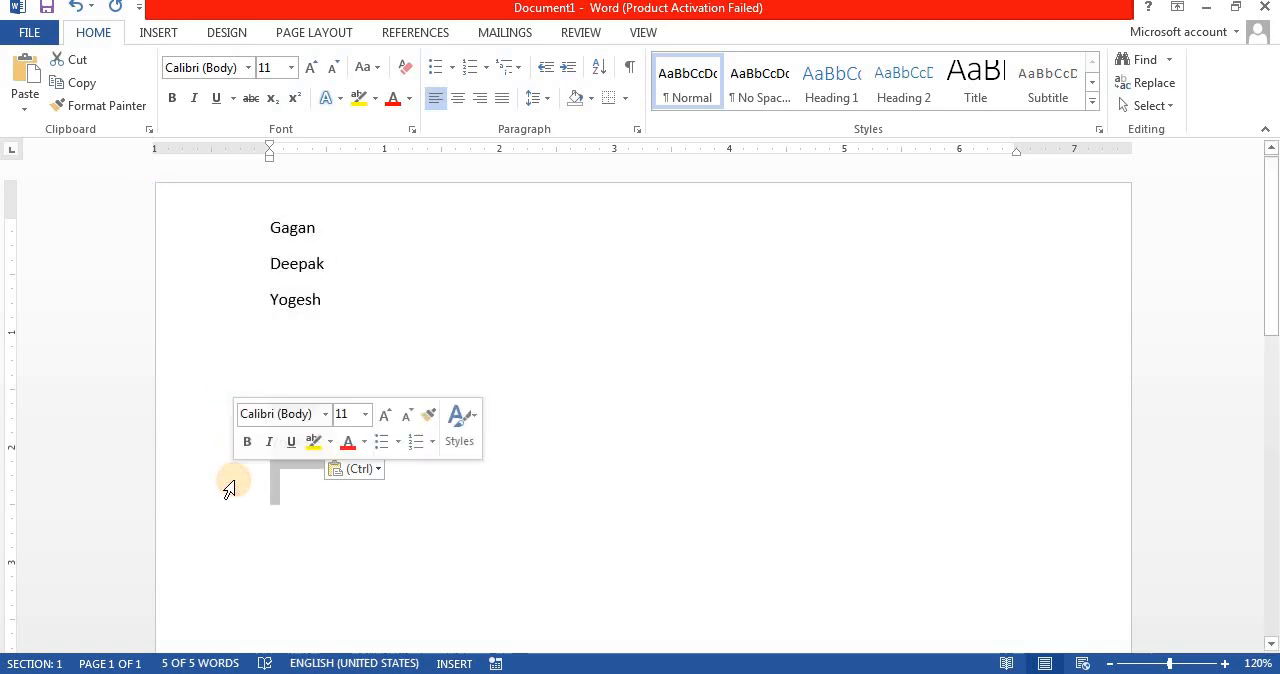
key("Delete")
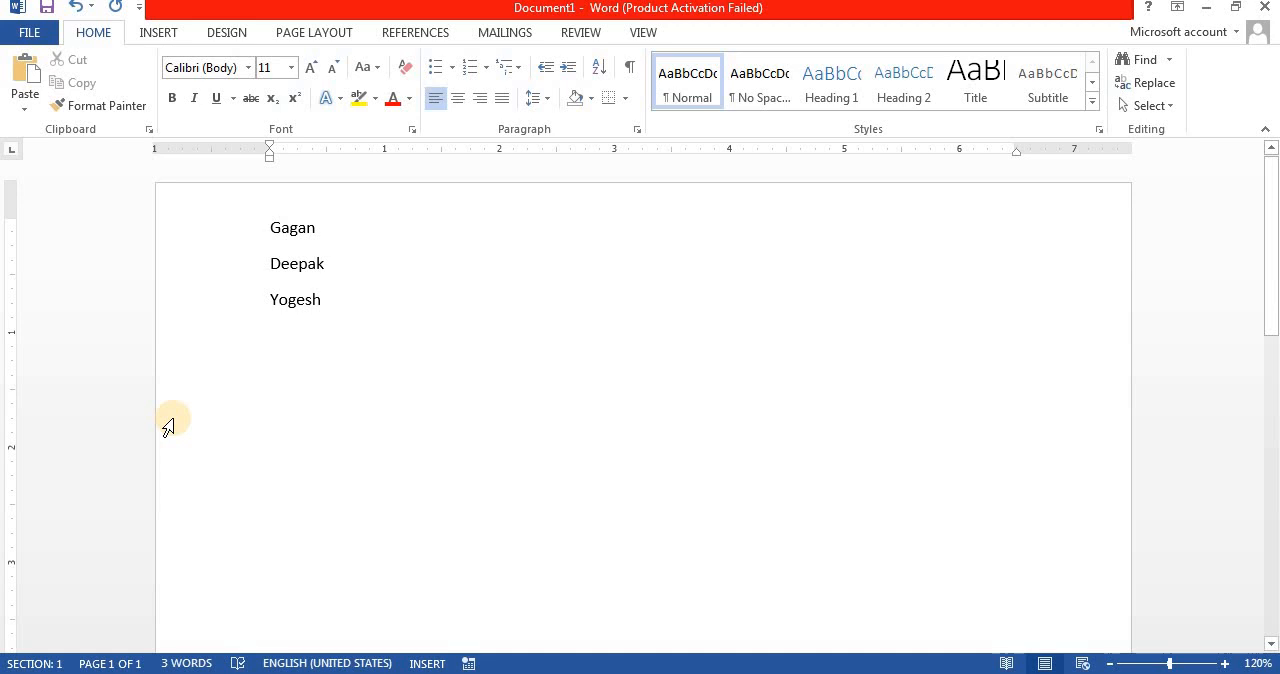
Step: With the clipboard history shown, copy the first name and cut the second name from the list
left_click(148, 130)
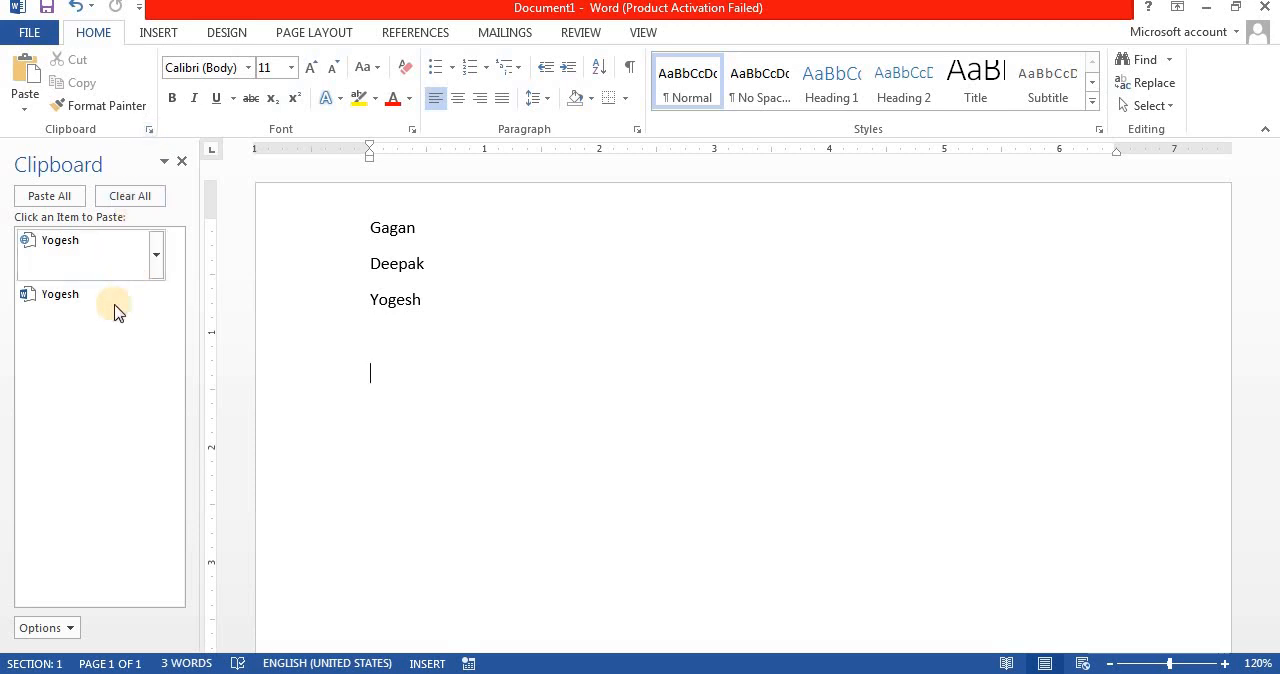
left_click(324, 240)
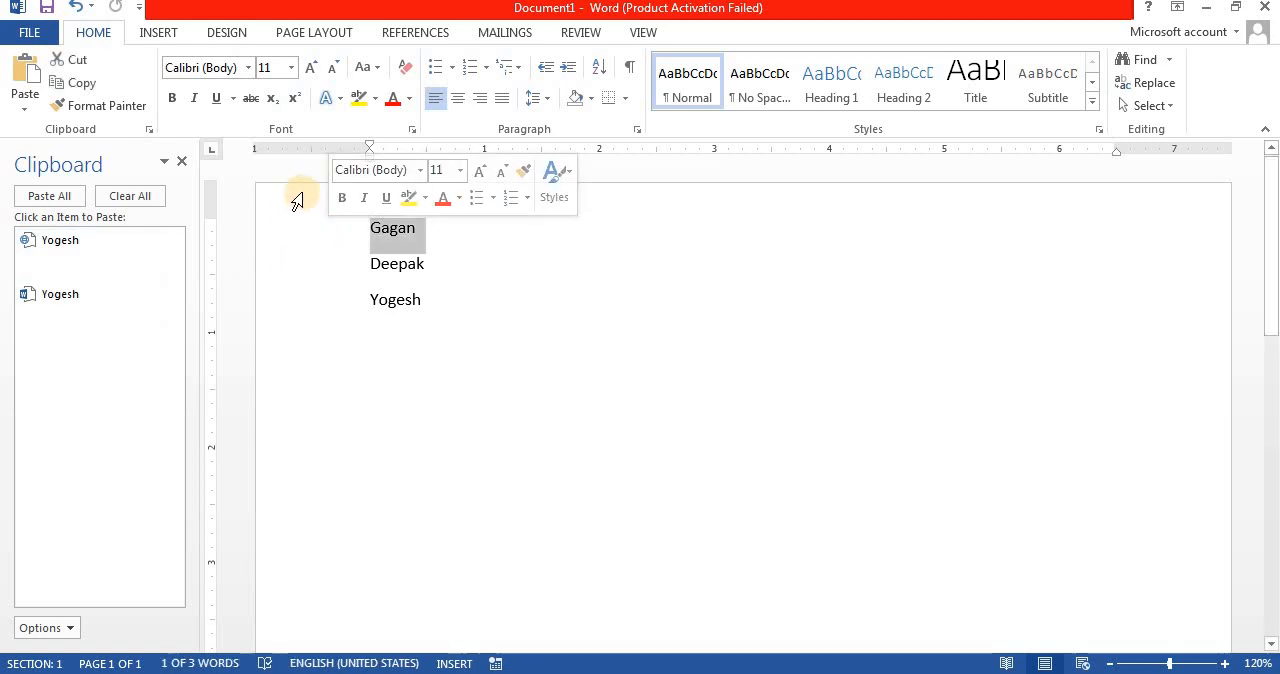
left_click(76, 84)
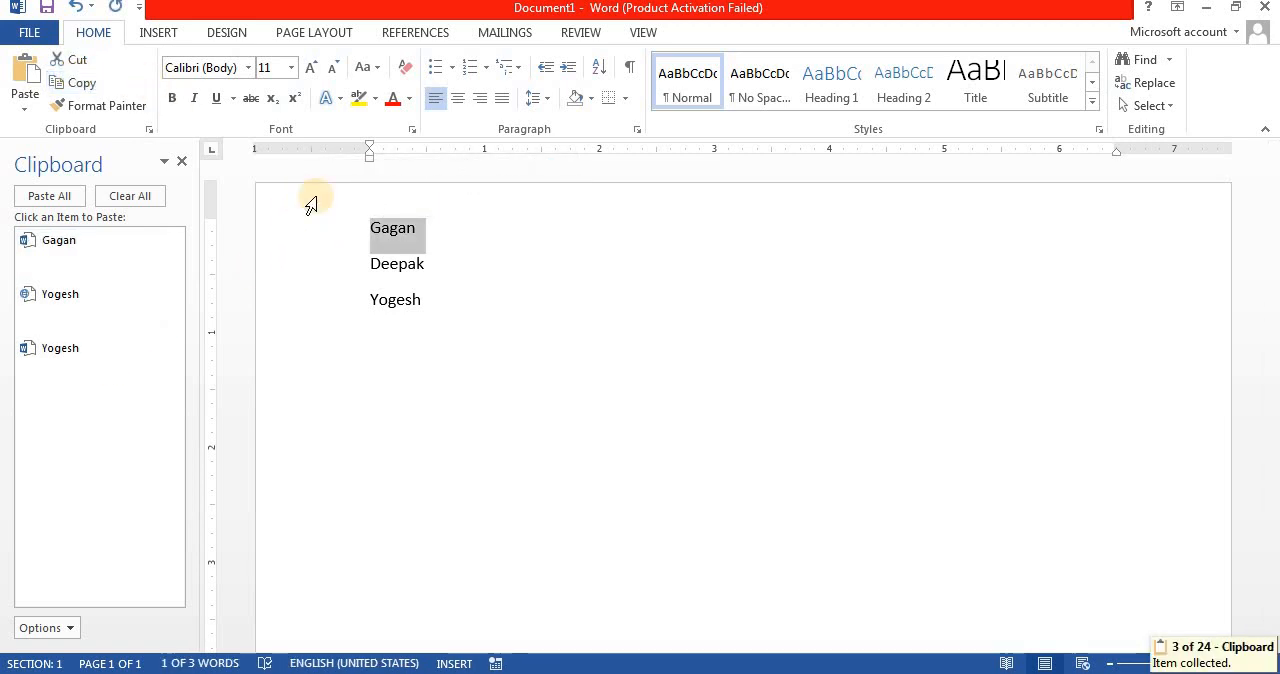
left_click(305, 281)
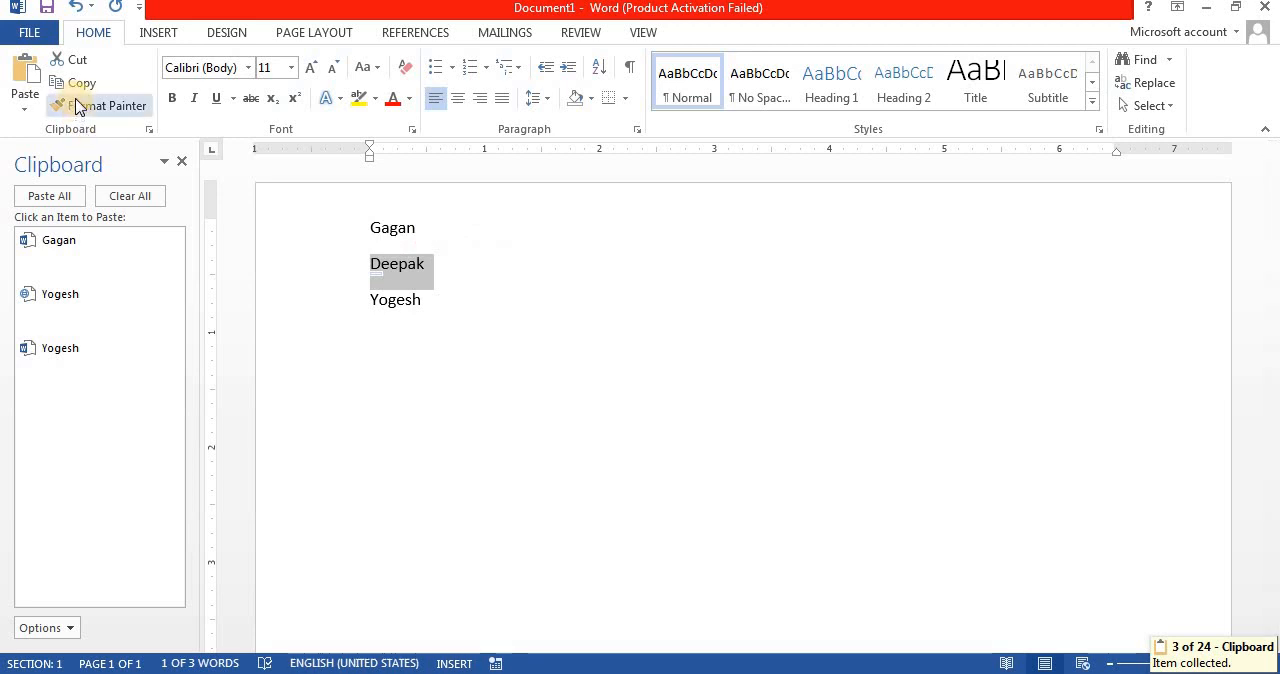
left_click(77, 61)
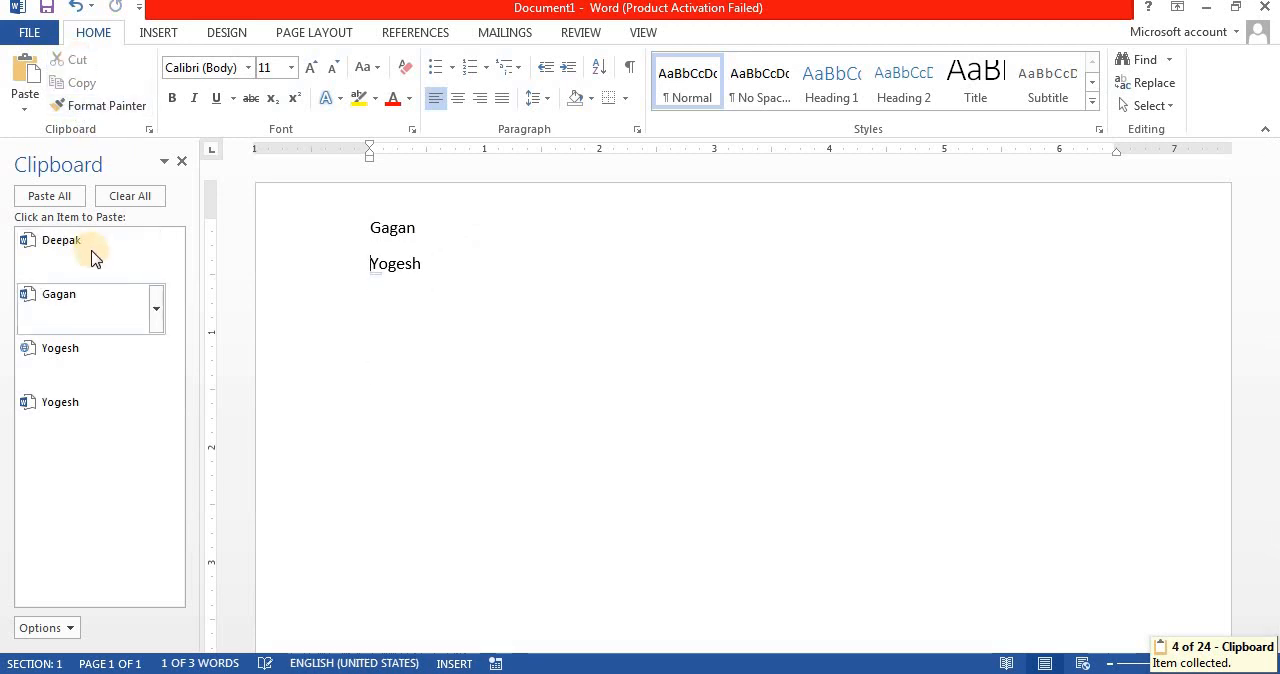
Step: Add blank lines below the list and paste the first name once and the third name twice from the clipboard history
key("End")
key("Return")
key("Return")
key("Return")
key("Return")
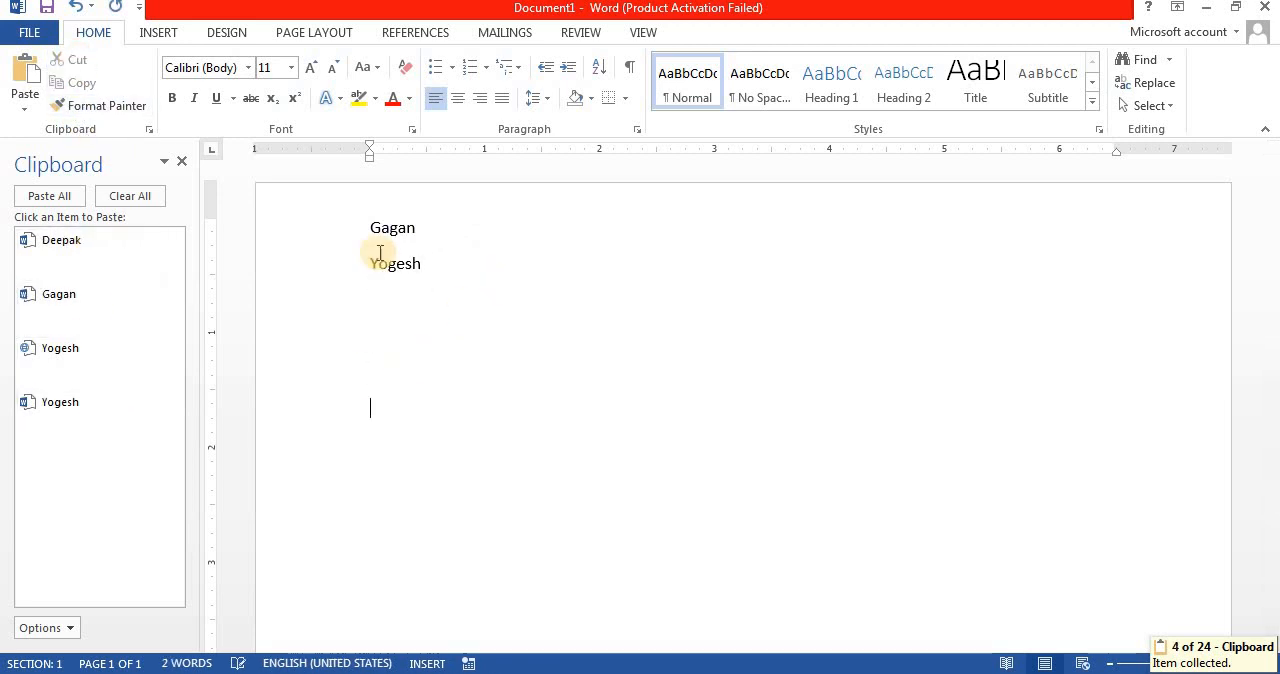
left_click(130, 320)
left_click(108, 362)
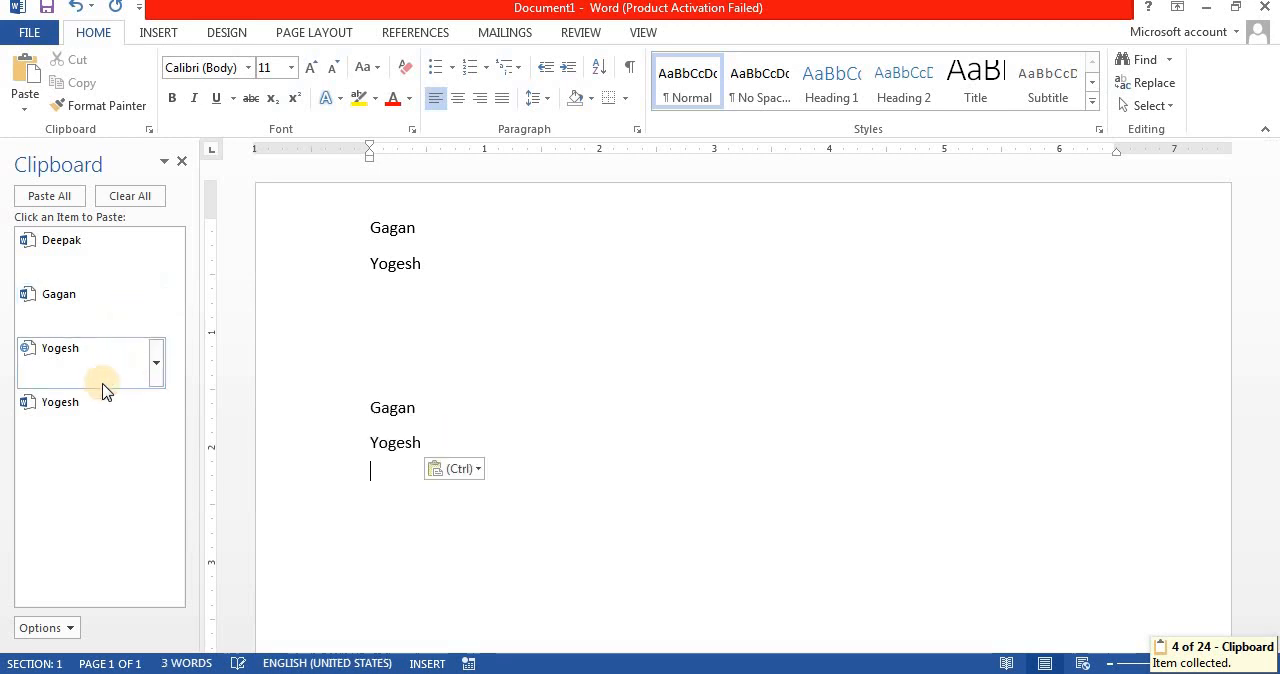
left_click(100, 400)
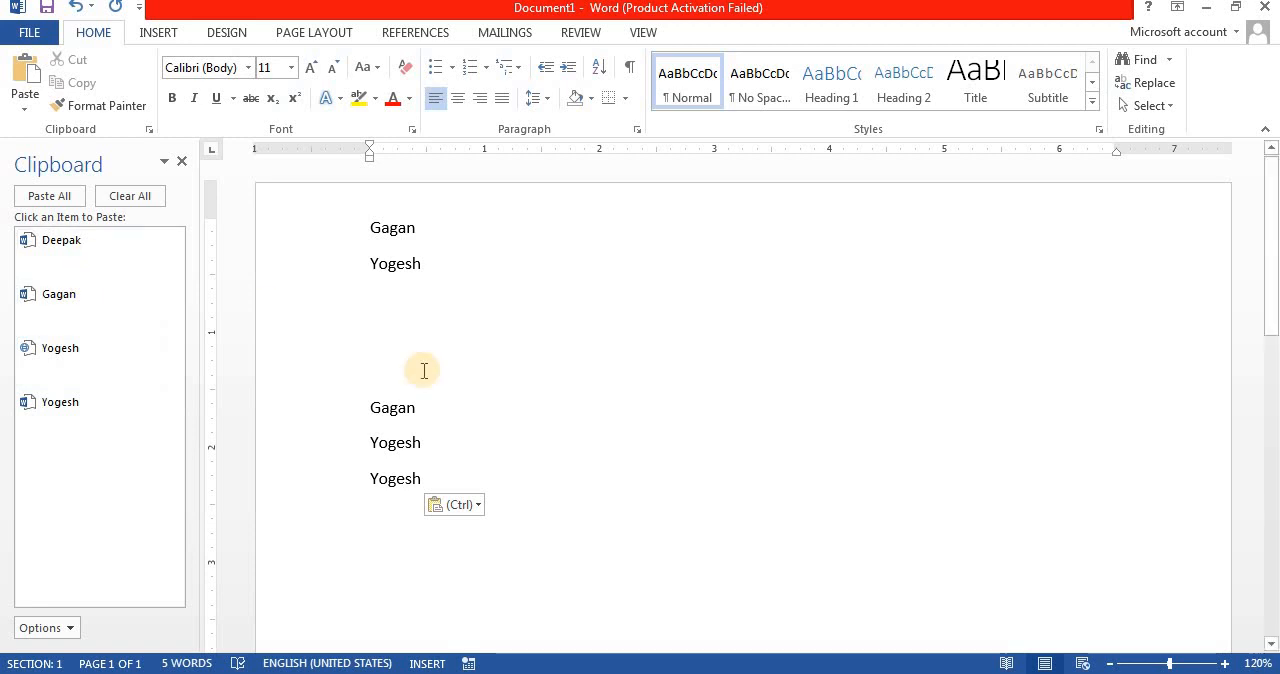
Step: Delete all the names from the document, leaving the page empty
left_click_drag(366, 228, 437, 487)
key("Delete")
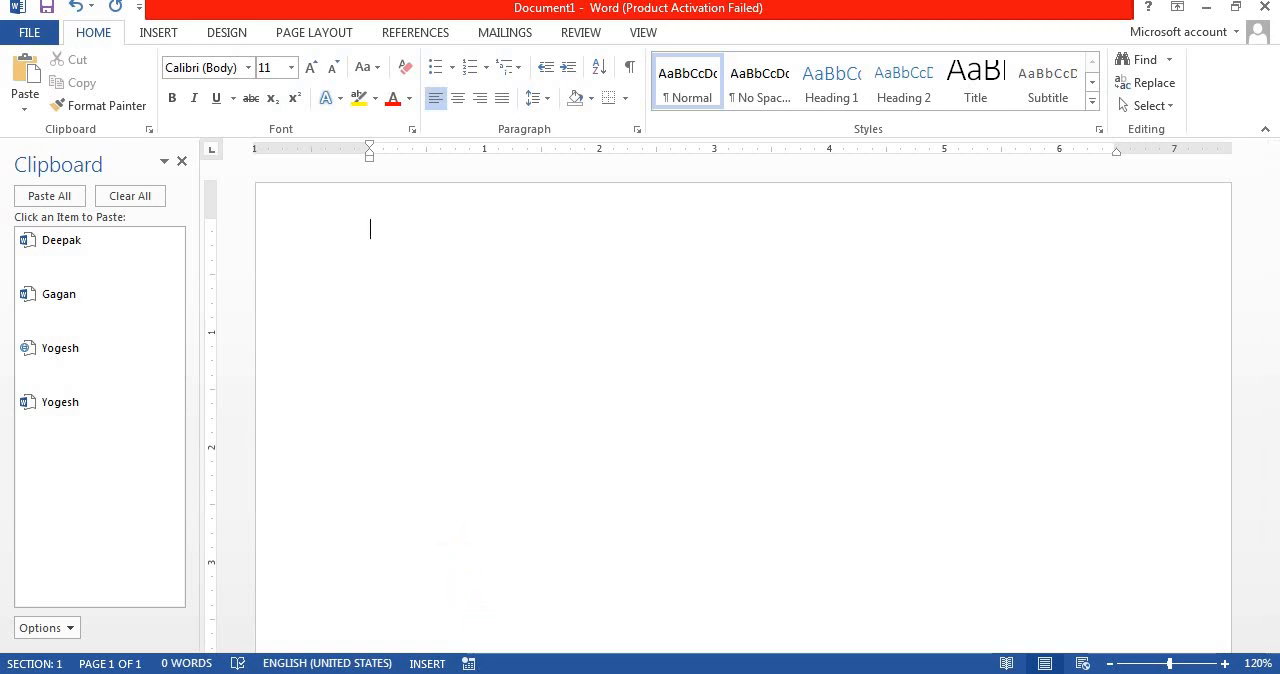
Step: Switch to the Excel worksheet, copy the eight rows of month, education and job role data, and return to Word
left_click(505, 672)
left_click_drag(345, 283, 558, 440)
key("ctrl+c")
key("alt+Tab")
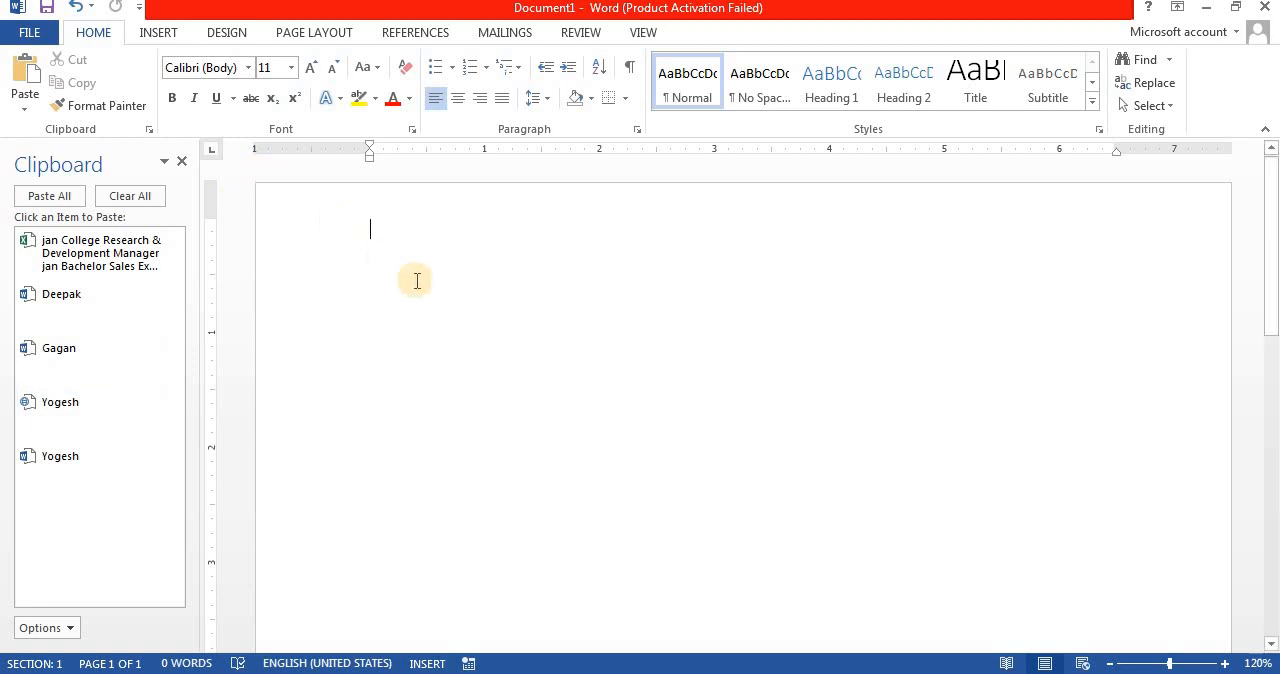
Step: Enter the word "hello", copy its line to the clipboard and delete it from the document
type("ello")
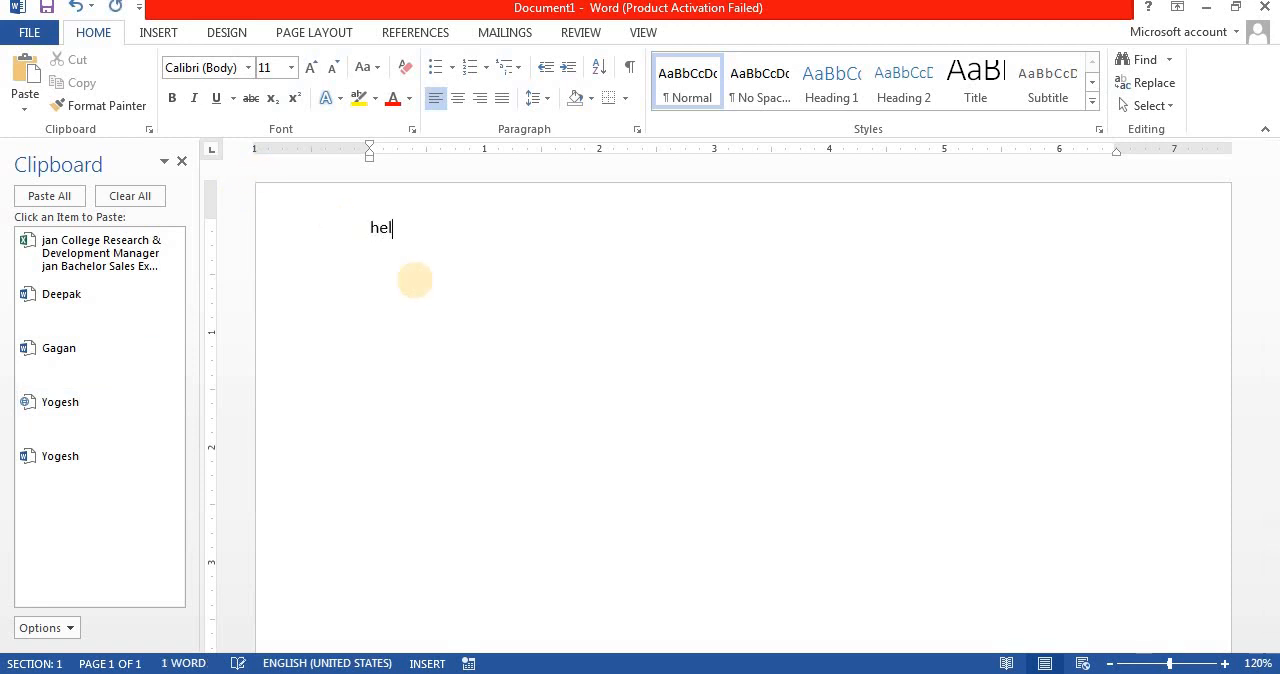
left_click(322, 233)
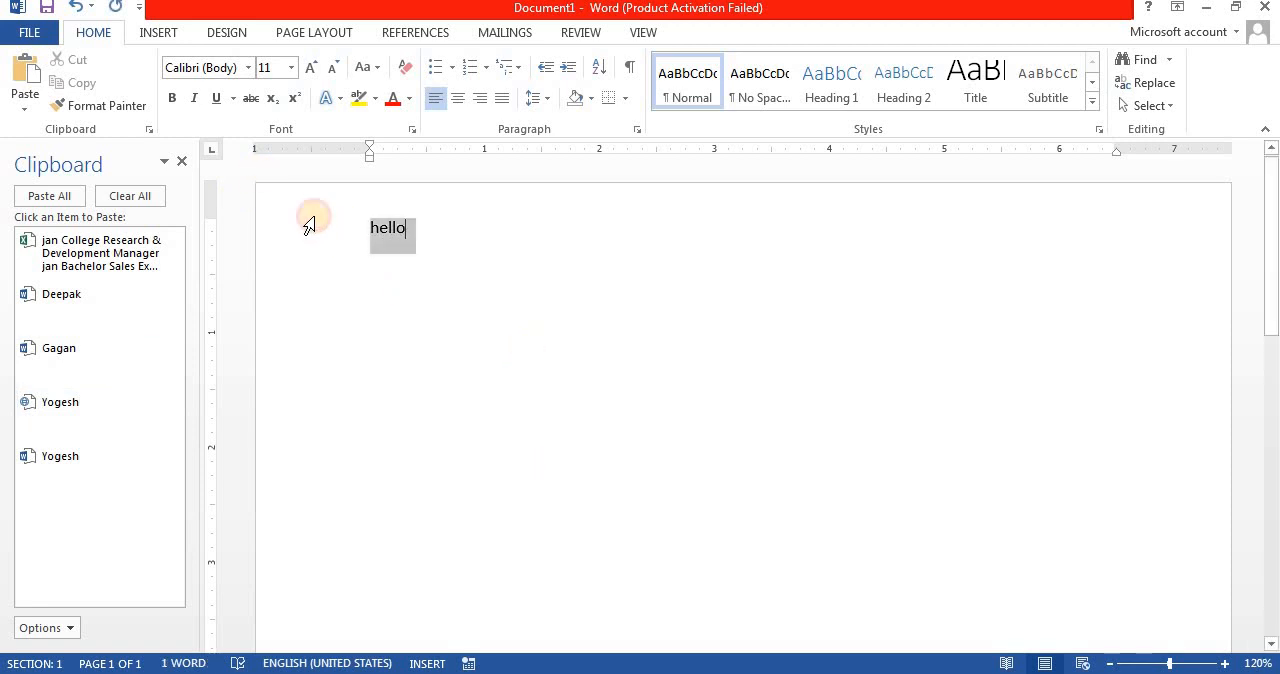
left_click(95, 88)
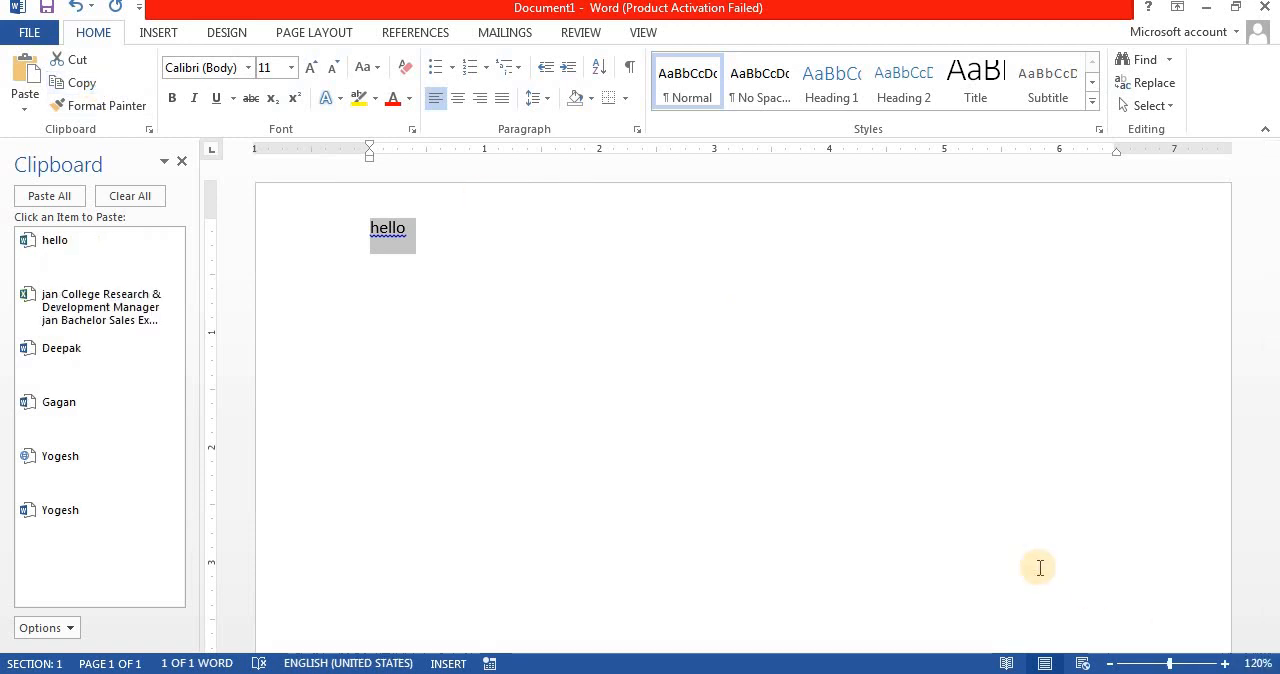
key("Delete")
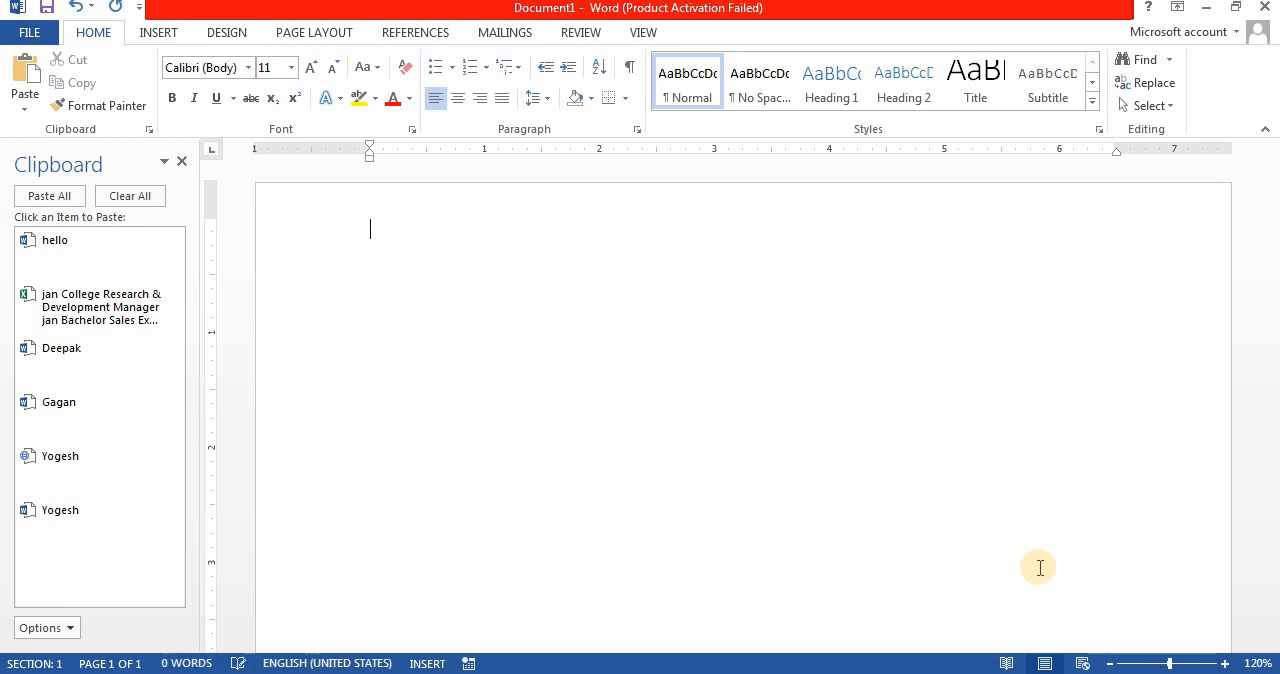
Step: Paste all the collected clipboard items into the document at once, and clear the page again
left_click(50, 197)
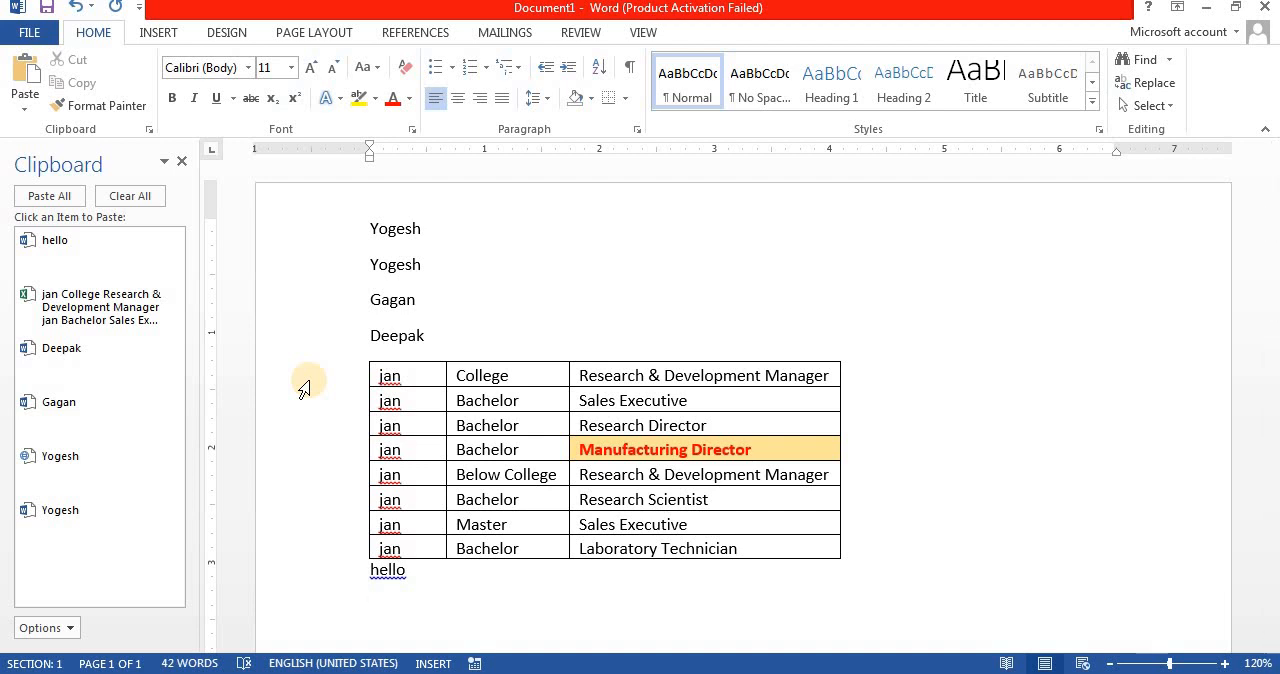
key("ctrl+a")
key("Delete")
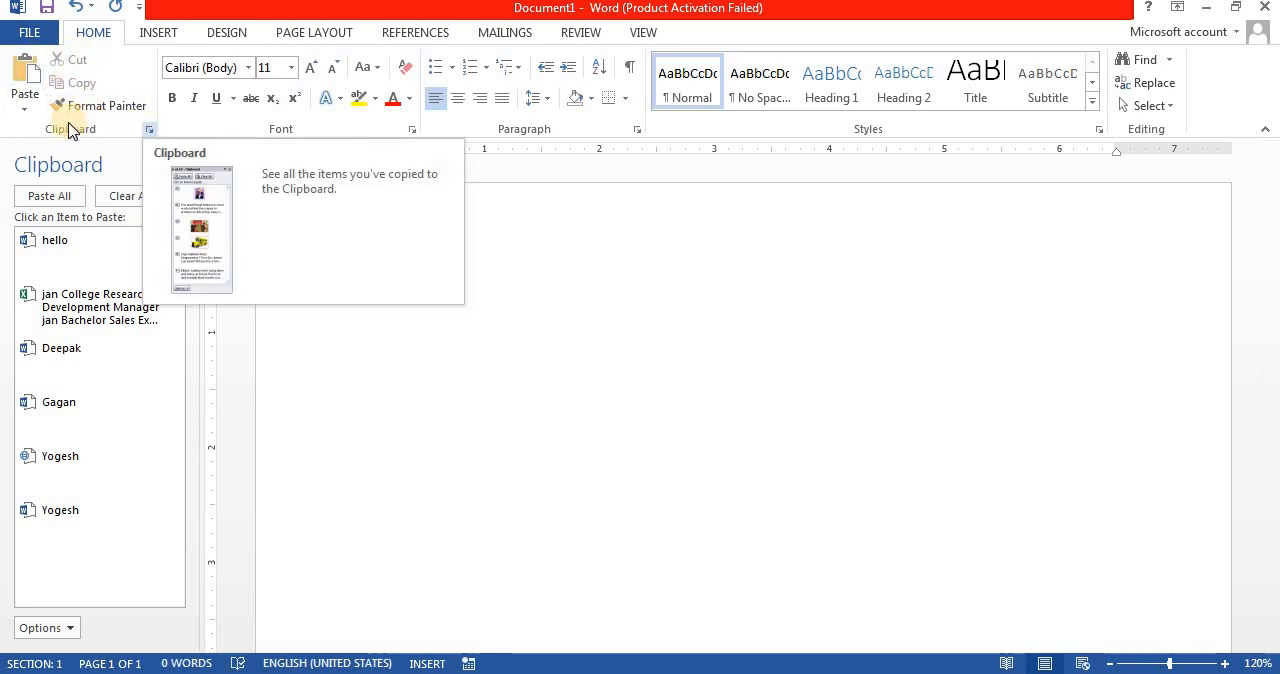
Step: Add three paragraphs of sample text and give the first one a red font colour and yellow highlight
left_click(474, 349)
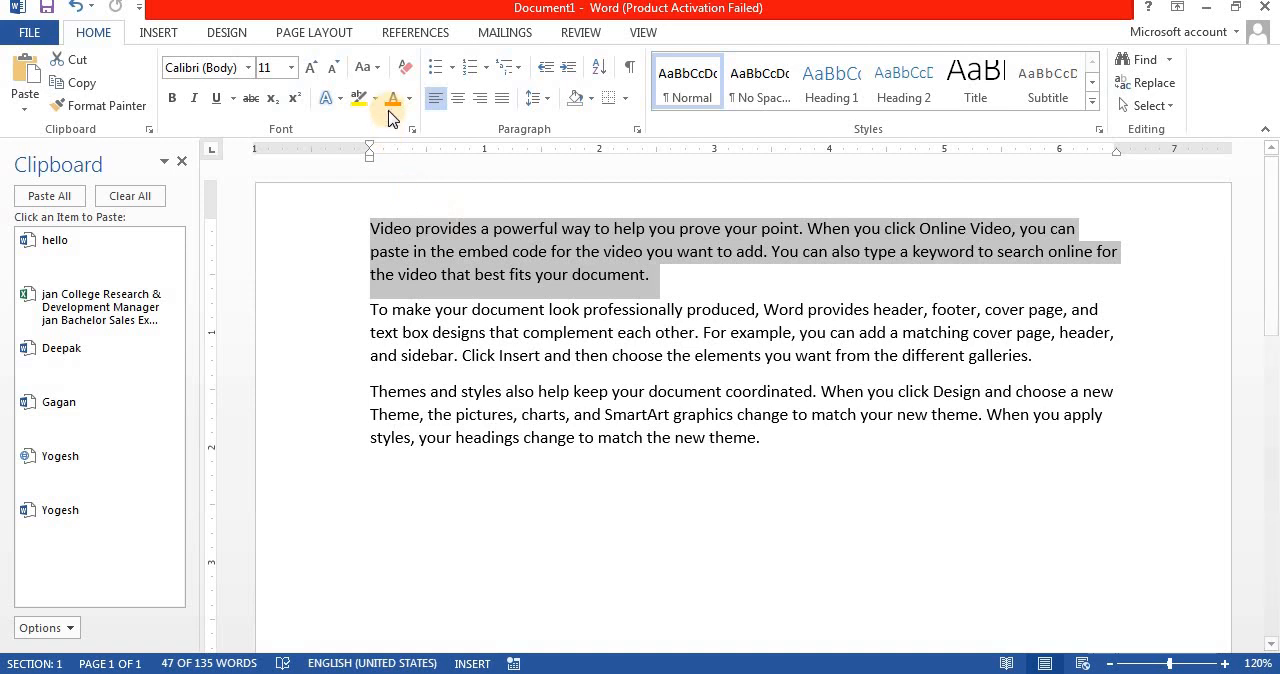
left_click(390, 106)
left_click(357, 100)
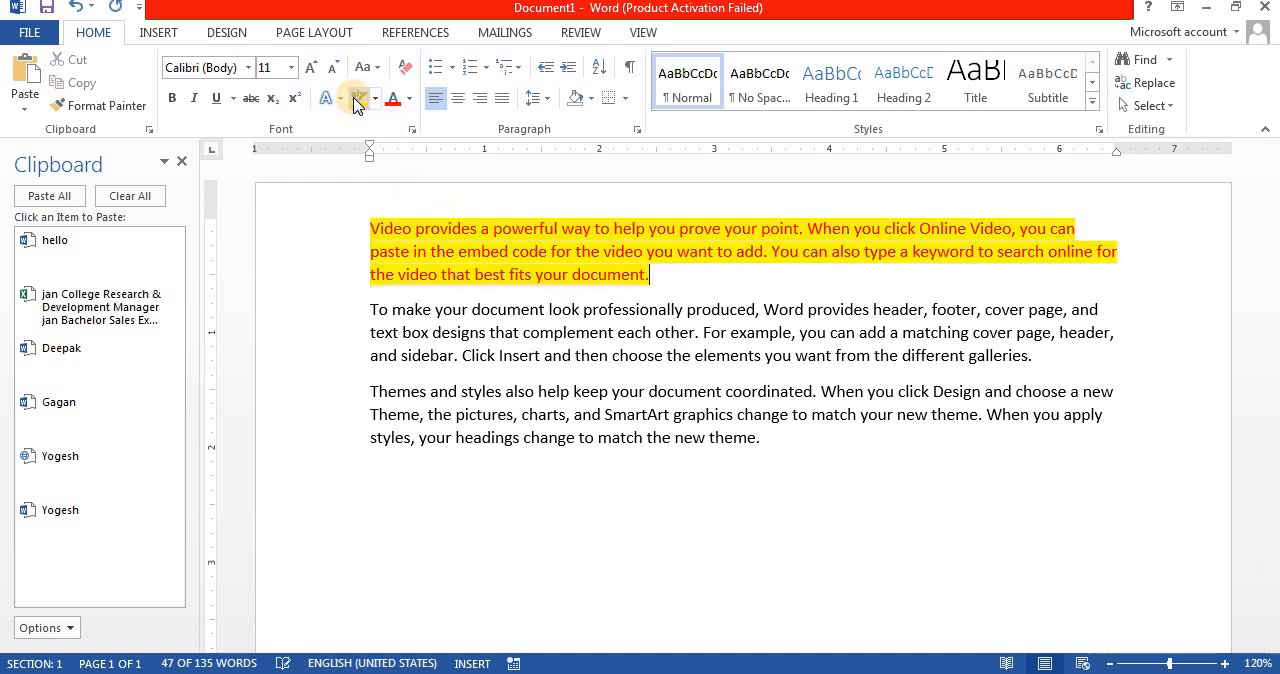
Step: Copy the red highlighted paragraph, paste it on a new line below the last paragraph, and undo the paste
key("Right")
left_click_drag(337, 229, 335, 282)
key("ctrl+c")
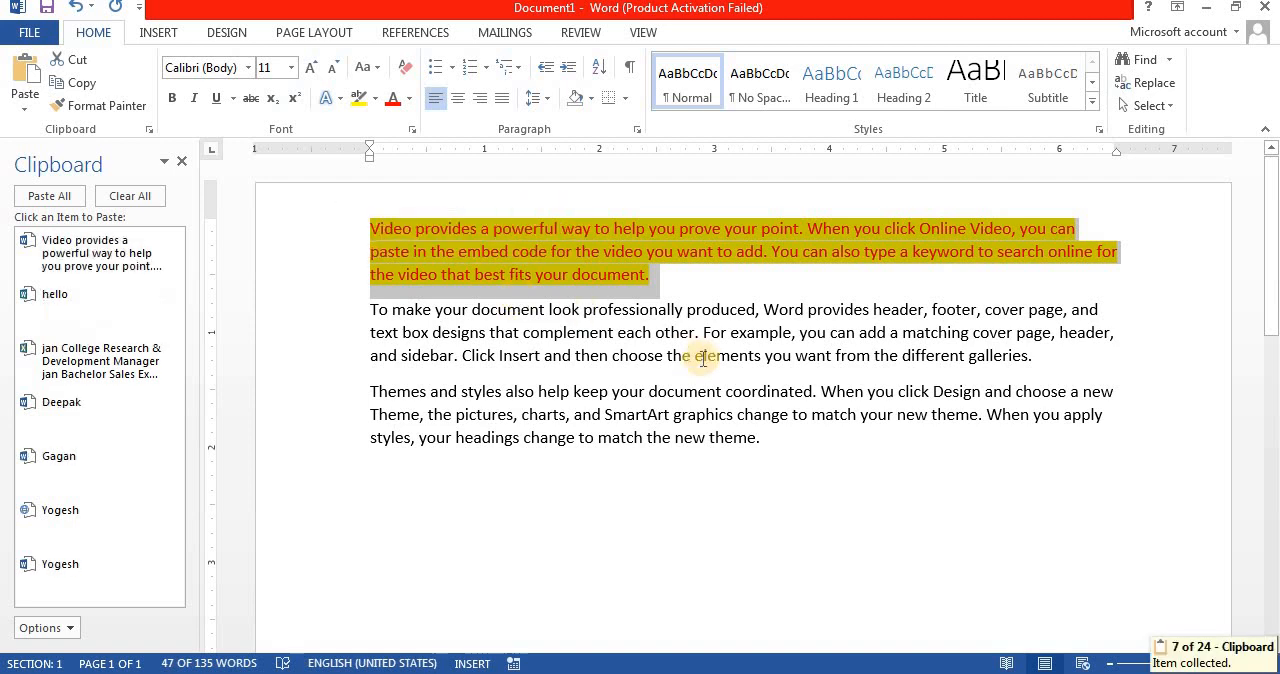
left_click(831, 455)
key("Return")
key("ctrl+v")
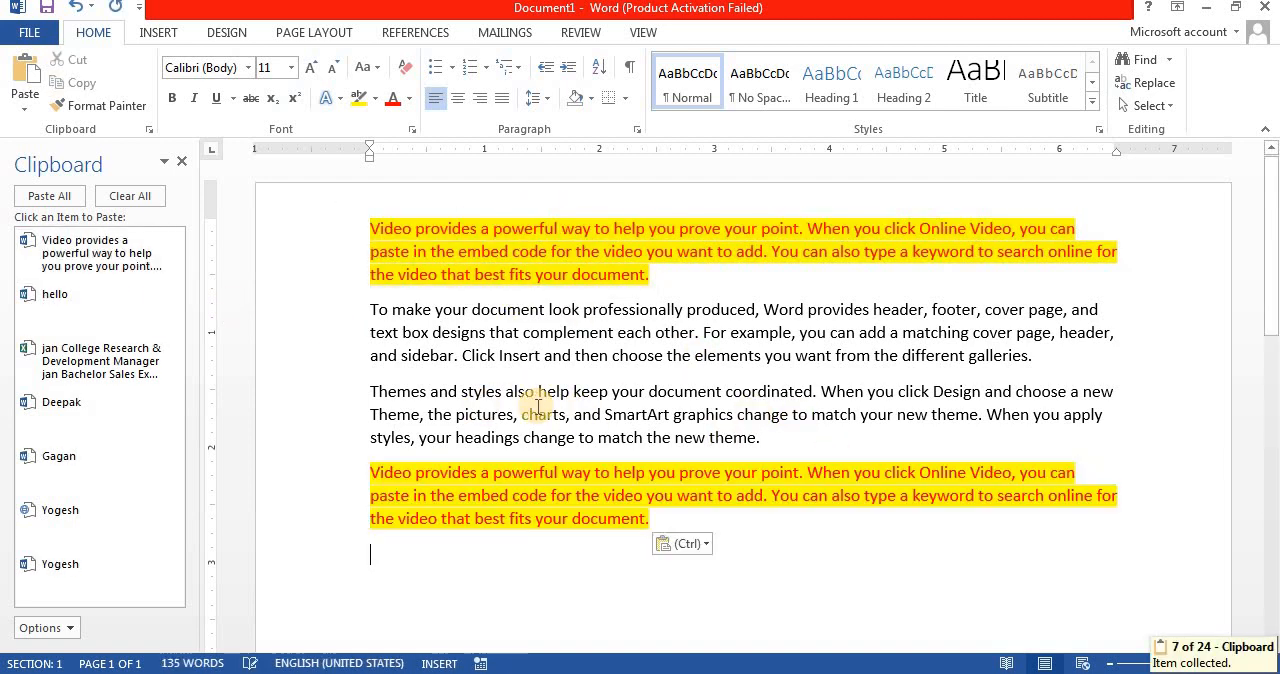
key("ctrl+z")
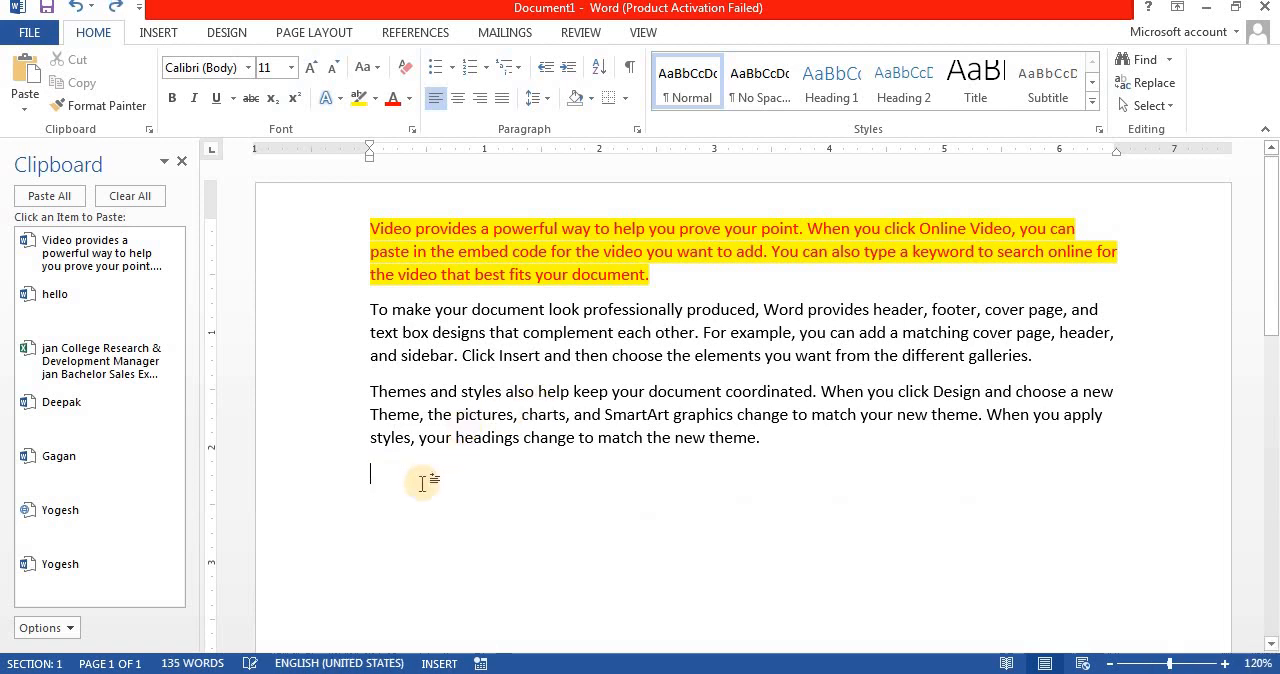
Step: Examine the paste options offered for the copied paragraph on the empty last line, without applying one
right_click(392, 478)
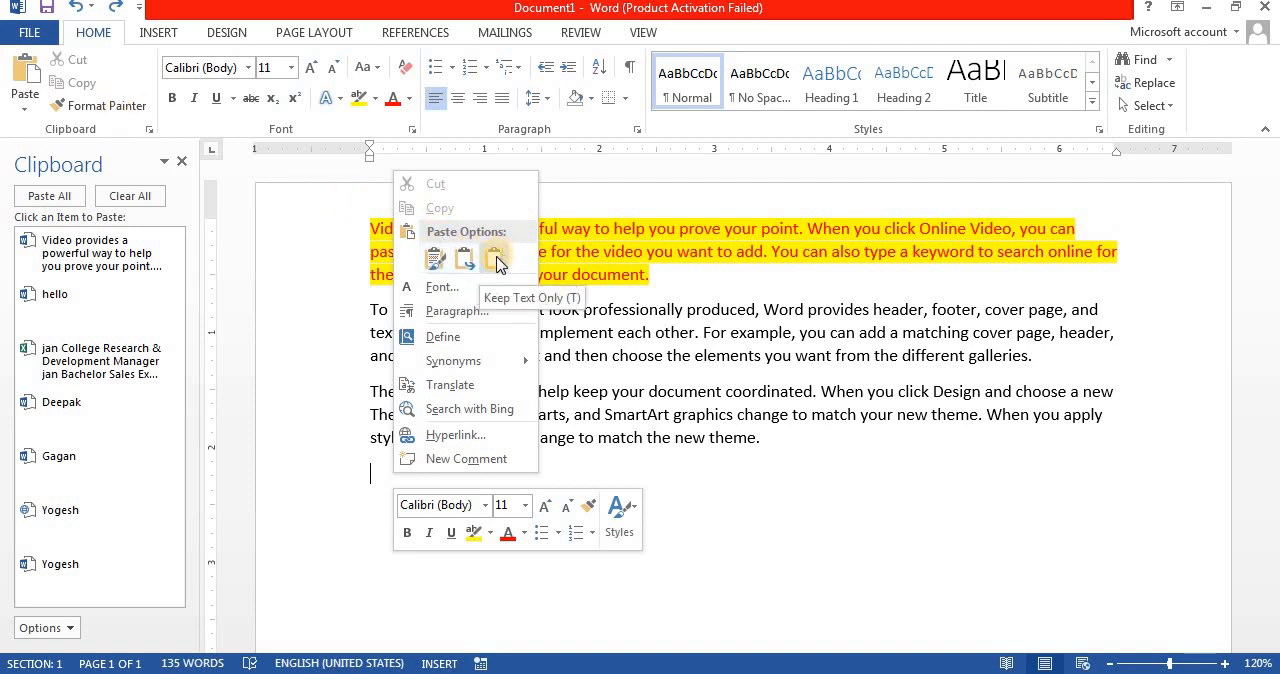
left_click(440, 263)
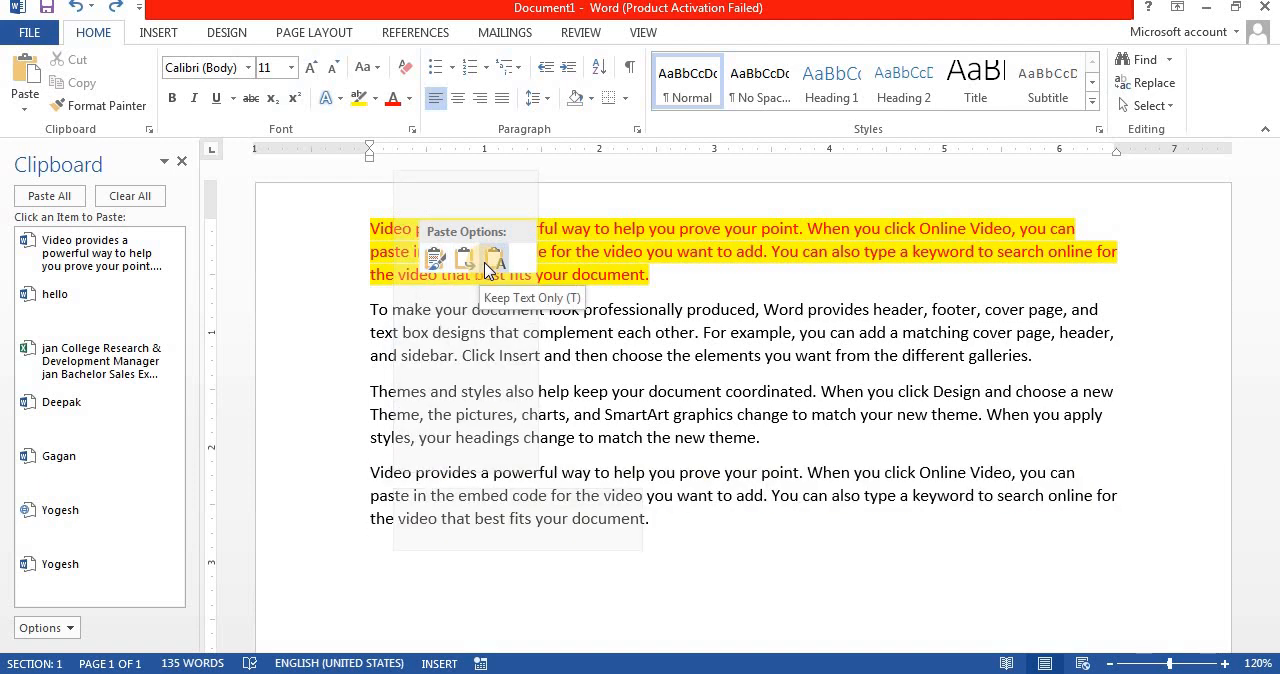
left_click(750, 437)
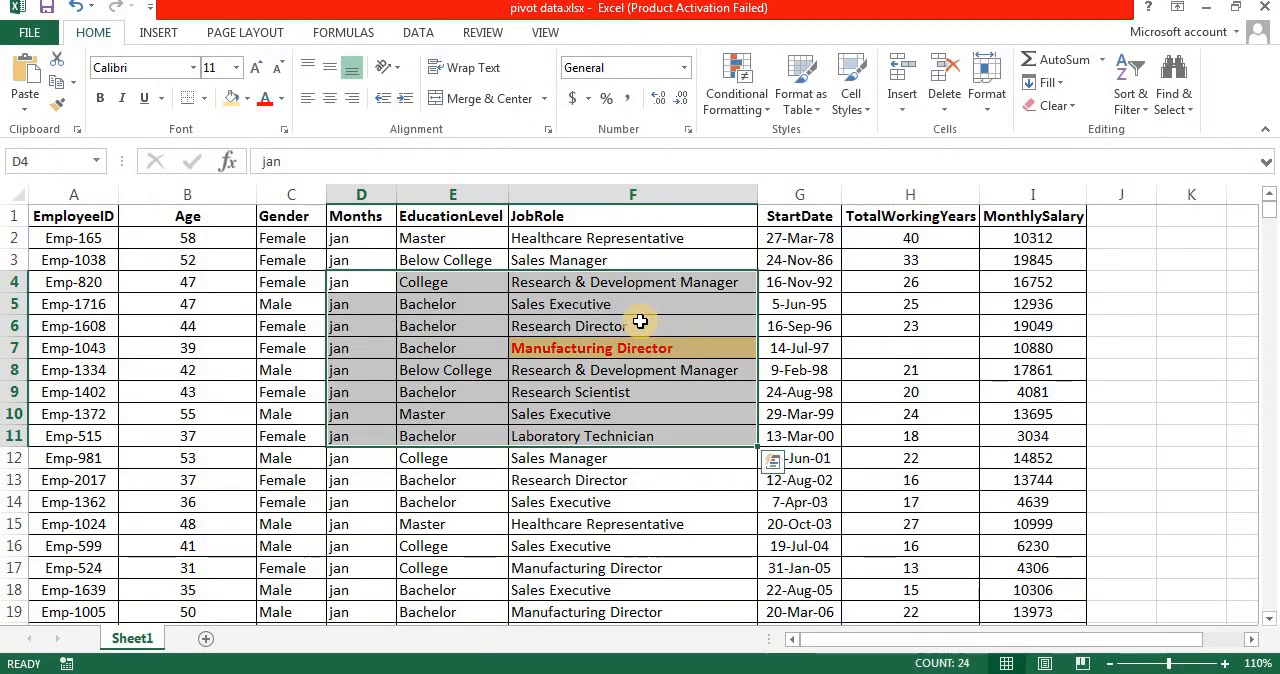
Step: Copy the Manufacturing Director cell F7 from the Excel worksheet and paste it below the Word text with Link & Merge Formatting
left_click(638, 324)
left_click(621, 350)
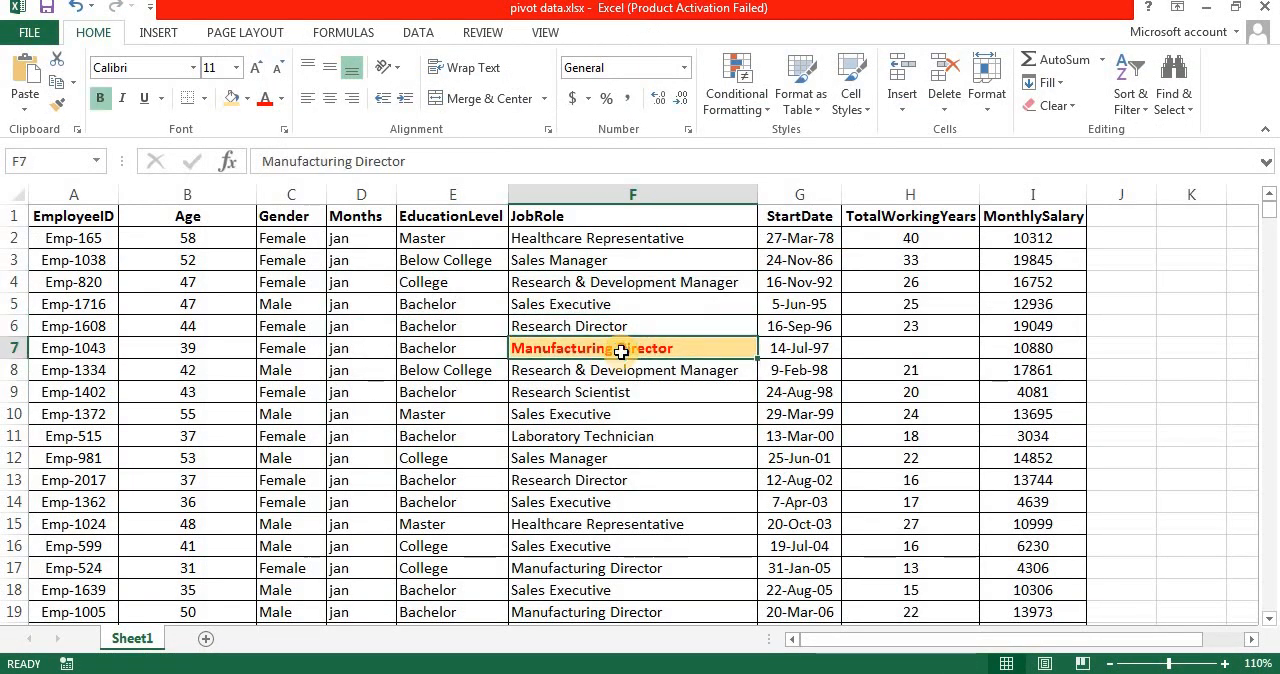
key("ctrl+c")
key("alt+Tab")
right_click(418, 466)
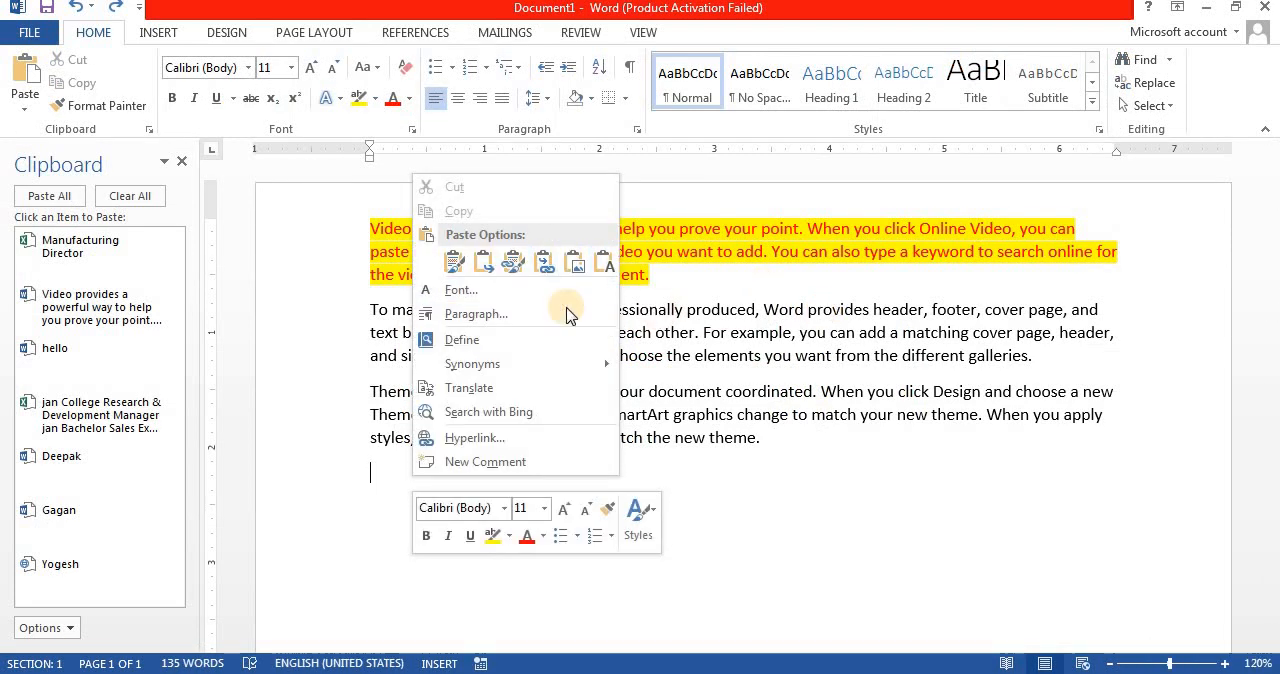
left_click(481, 266)
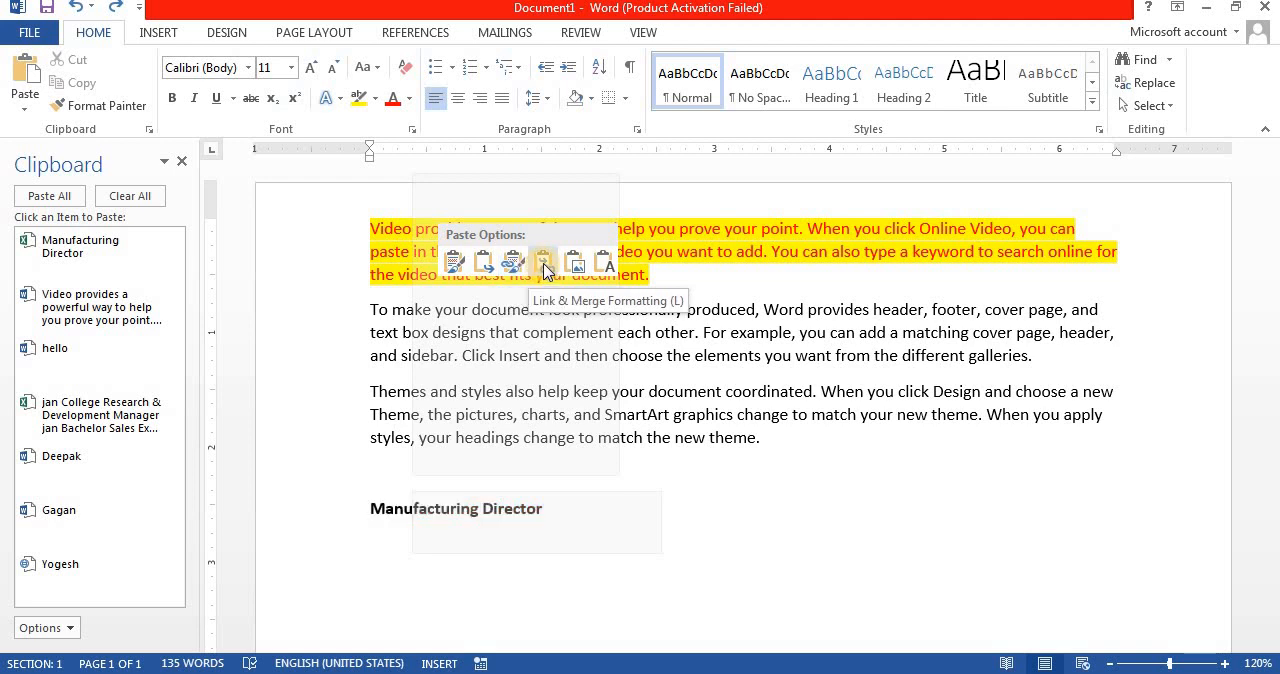
left_click(543, 265)
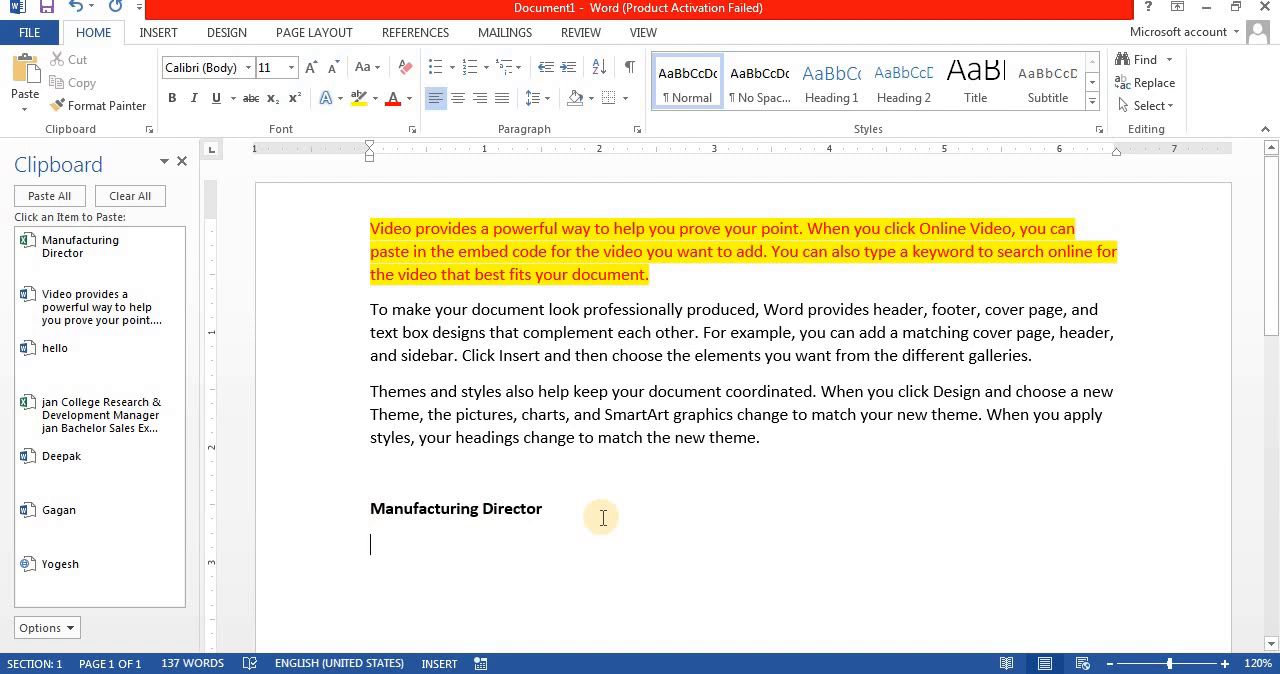
Step: Switch to Excel, change cell F7 to "Computer", and return to Word to check the linked text
key("alt+Tab")
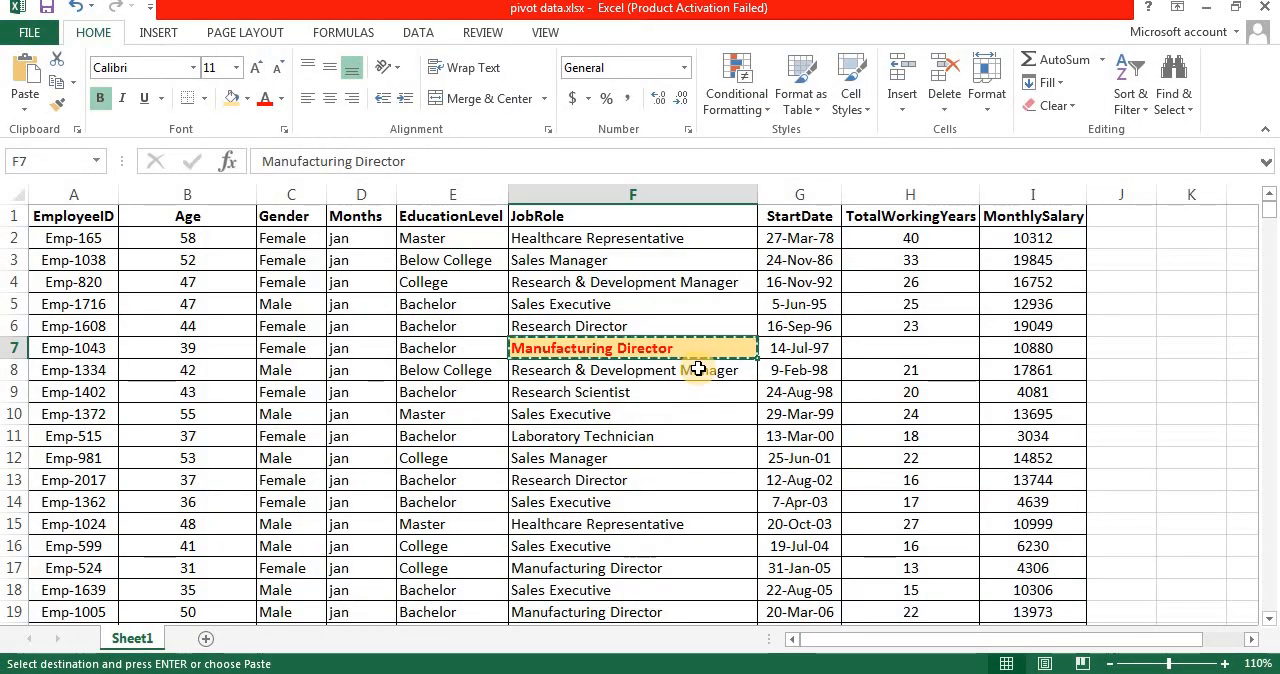
key("Escape")
type("Computer")
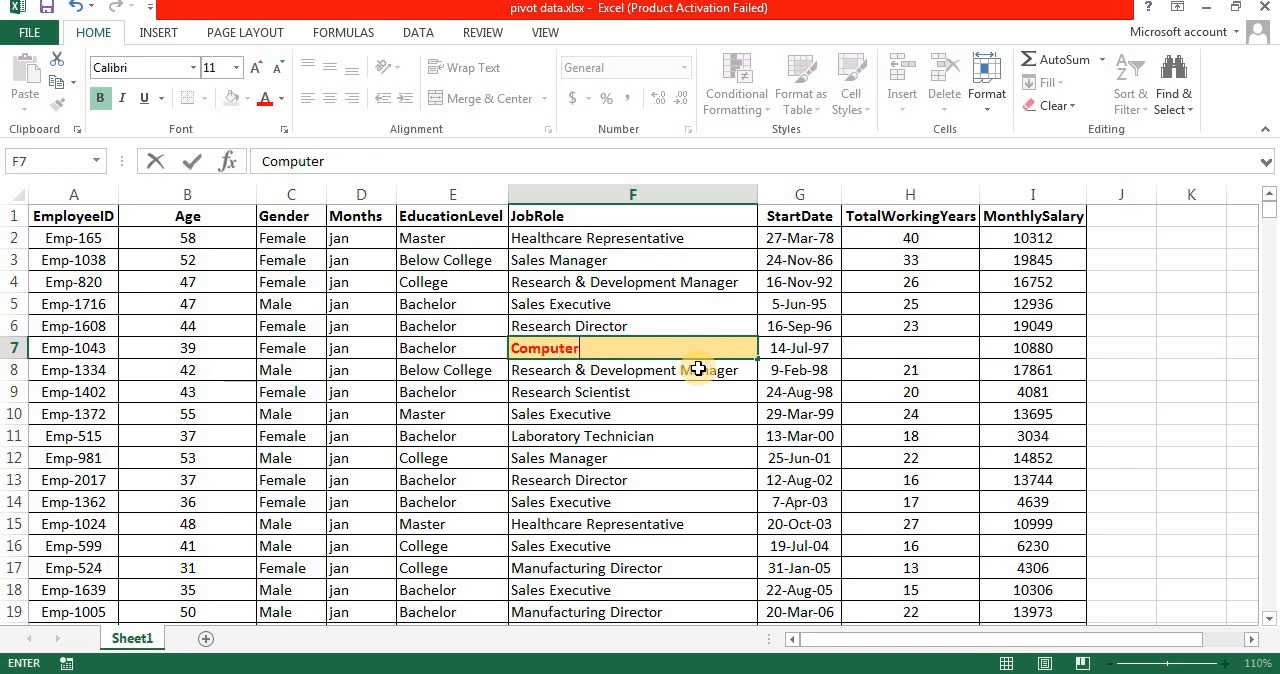
key("Return")
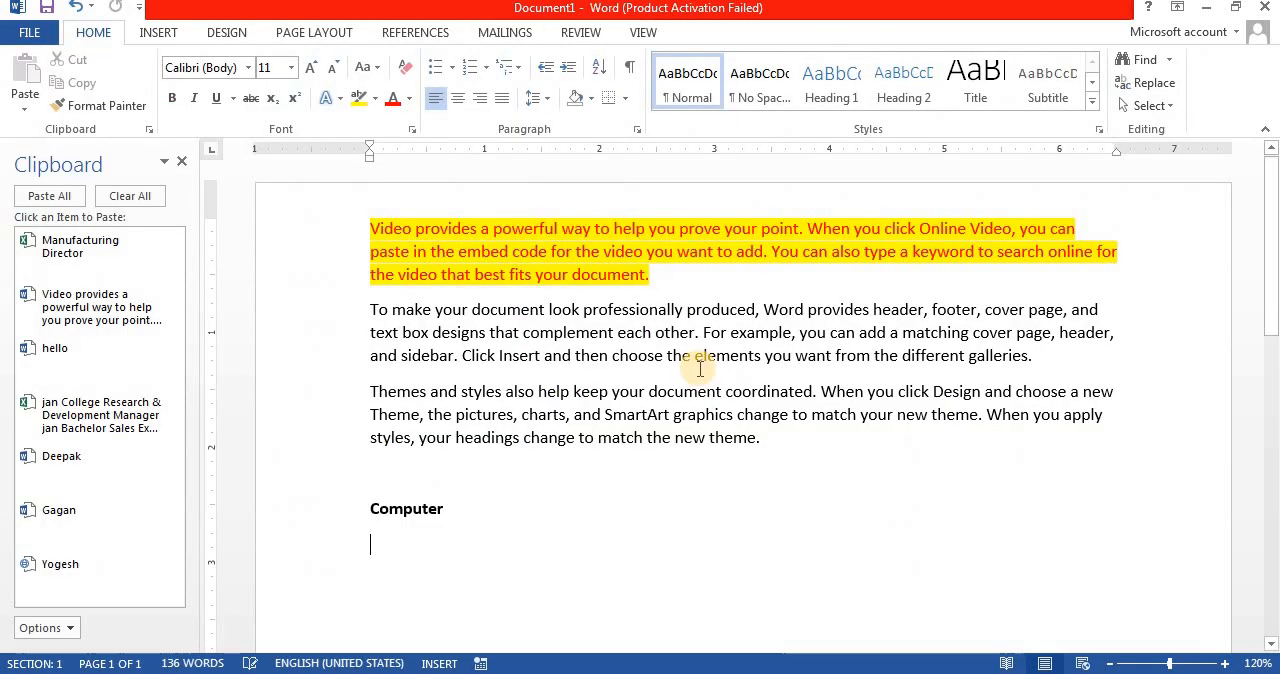
key("alt+Tab")
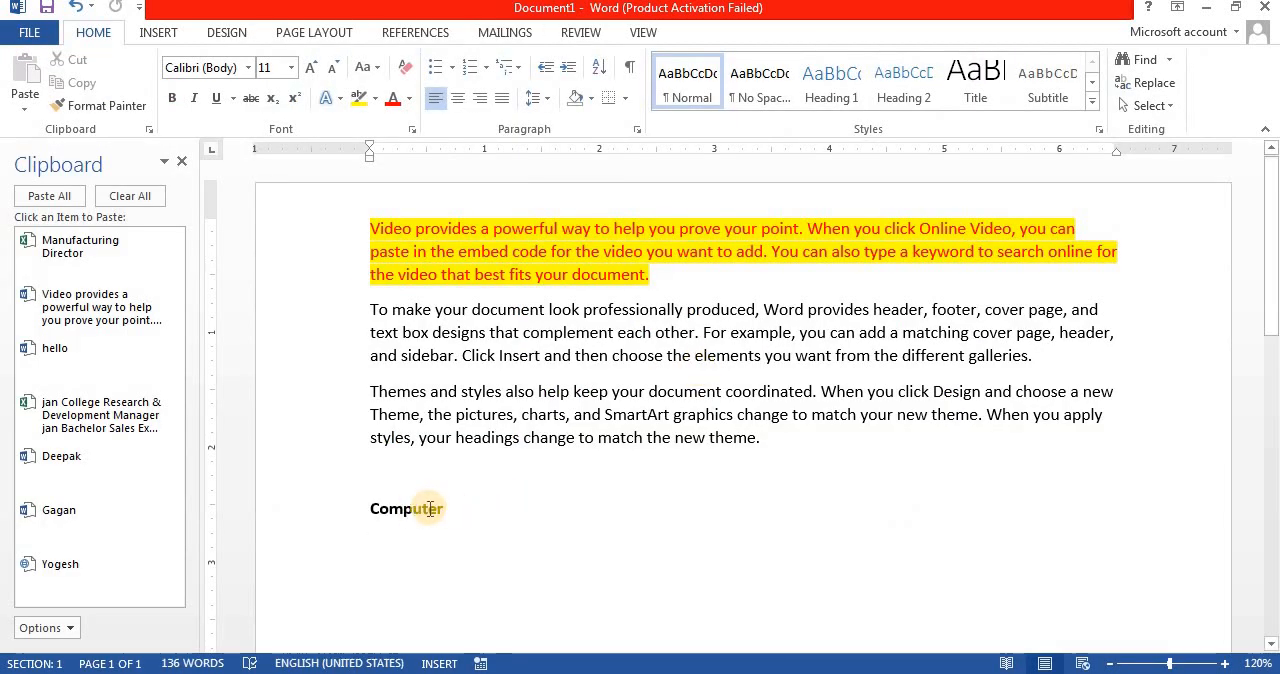
left_click(466, 560)
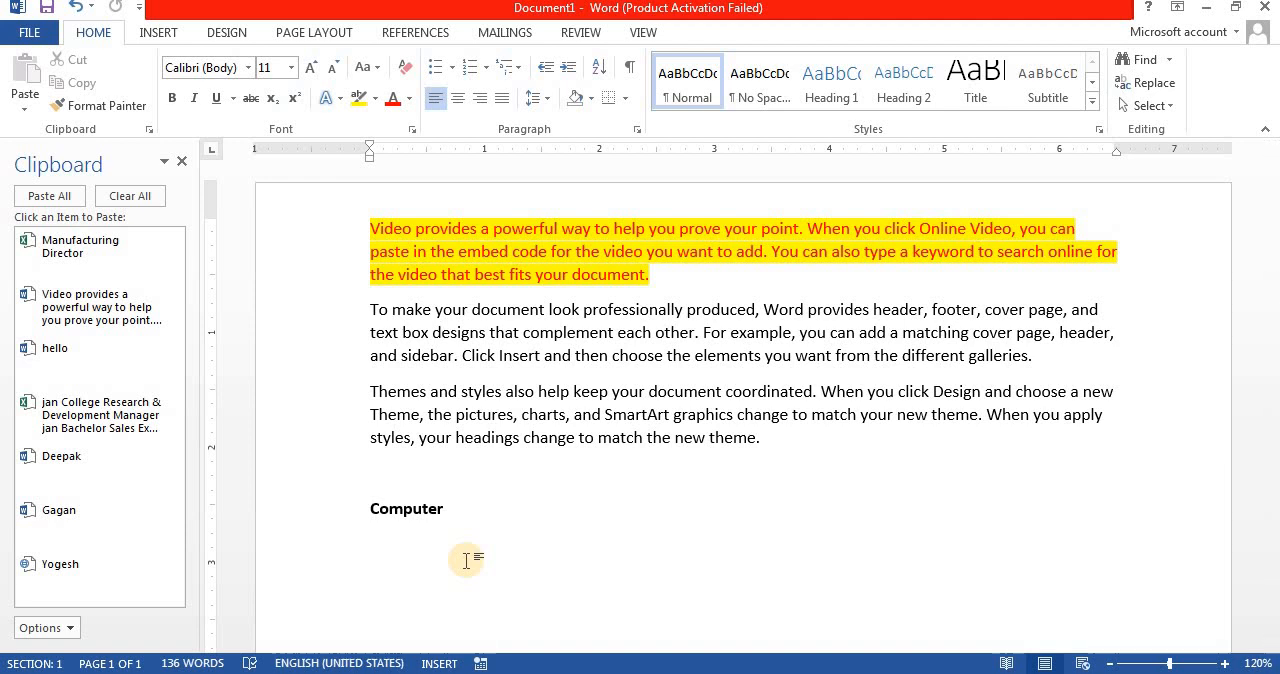
Step: Copy the second paragraph and paste it on the blank line above "Computer" as Picture (Enhanced Metafile) with Paste Special
left_click_drag(300, 312, 308, 370)
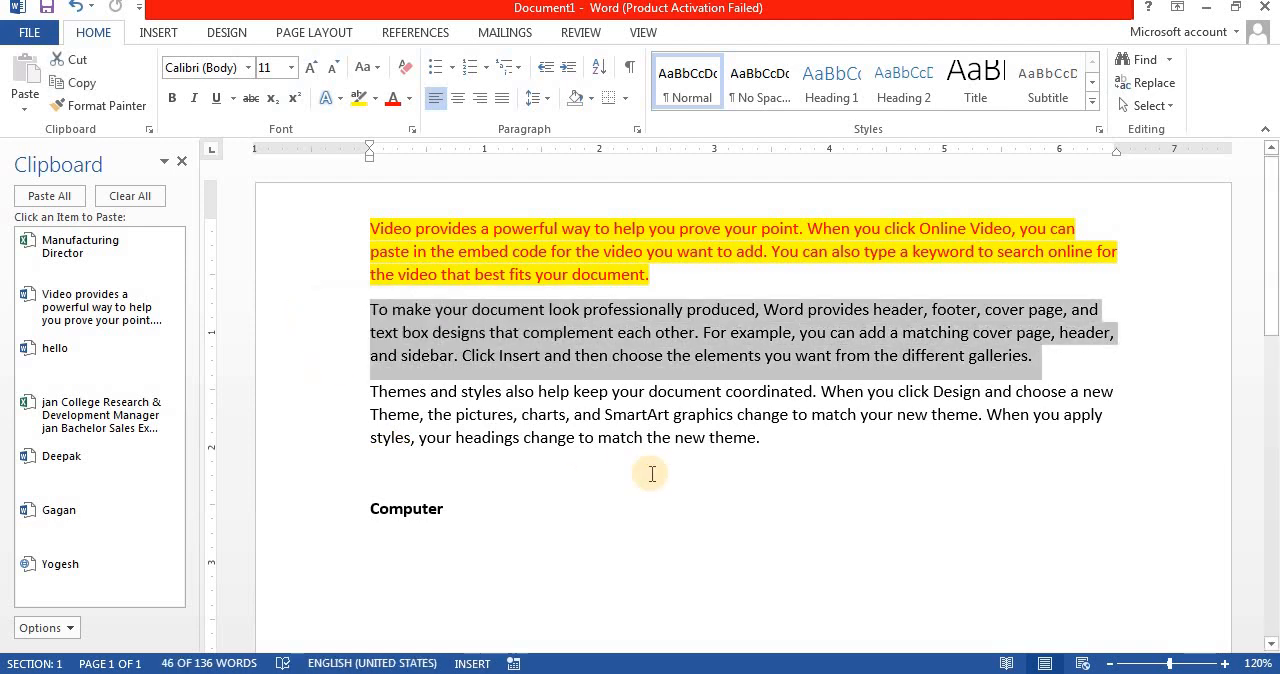
key("ctrl+c")
left_click(461, 480)
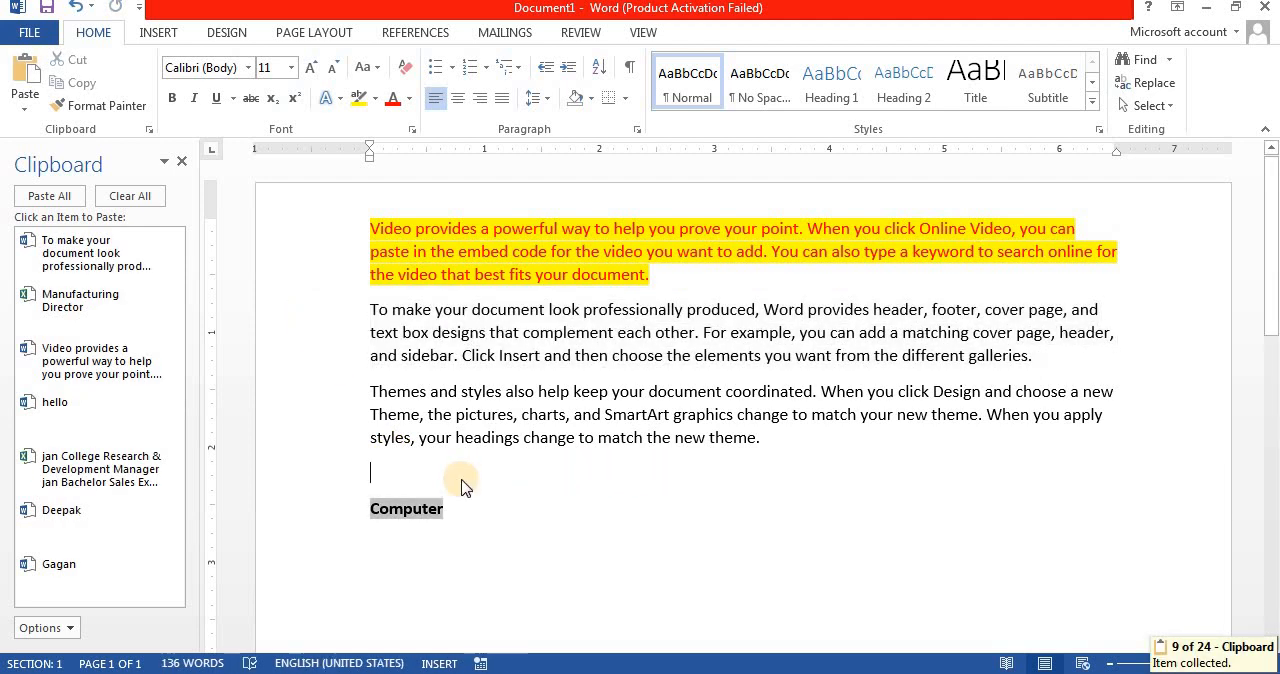
right_click(462, 482)
left_click(462, 482)
right_click(426, 474)
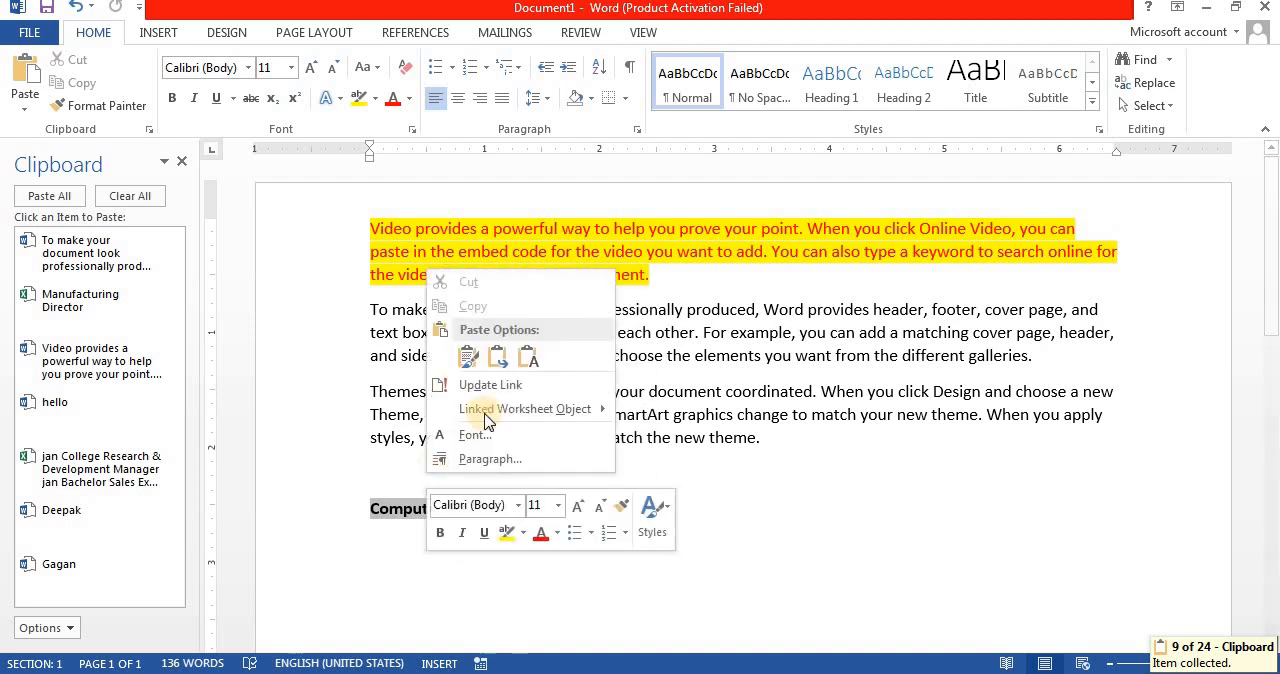
left_click(15, 107)
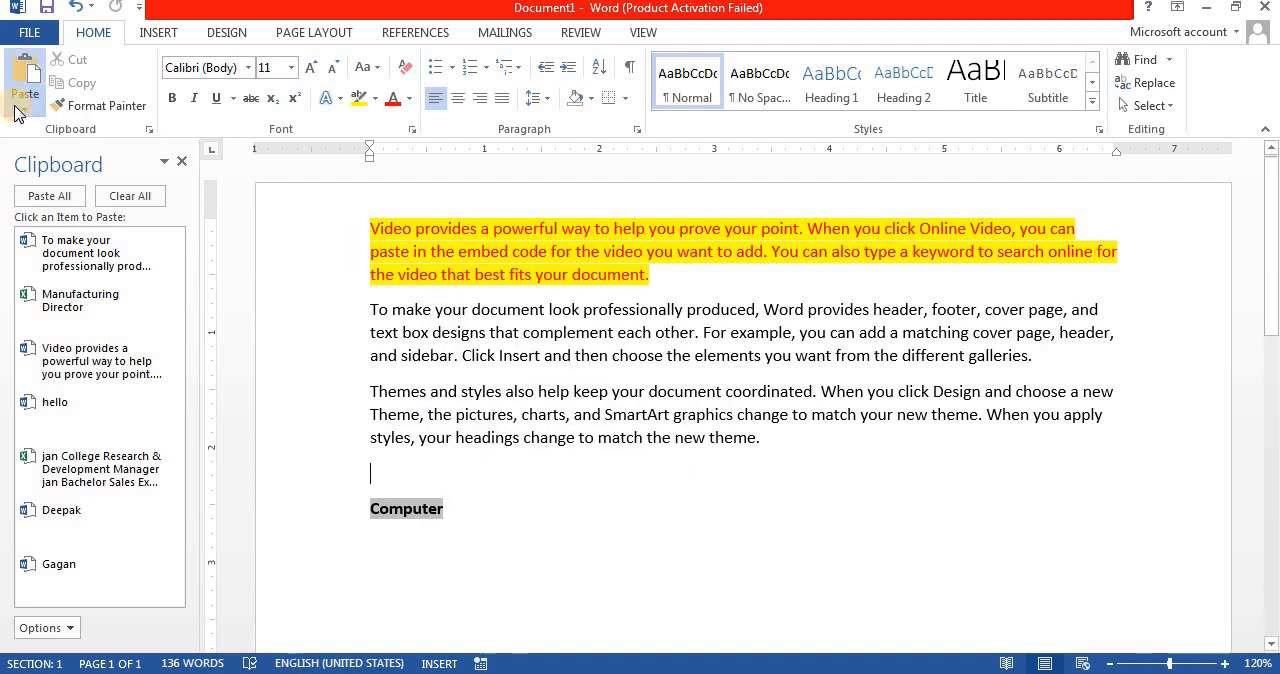
left_click(15, 108)
left_click(80, 190)
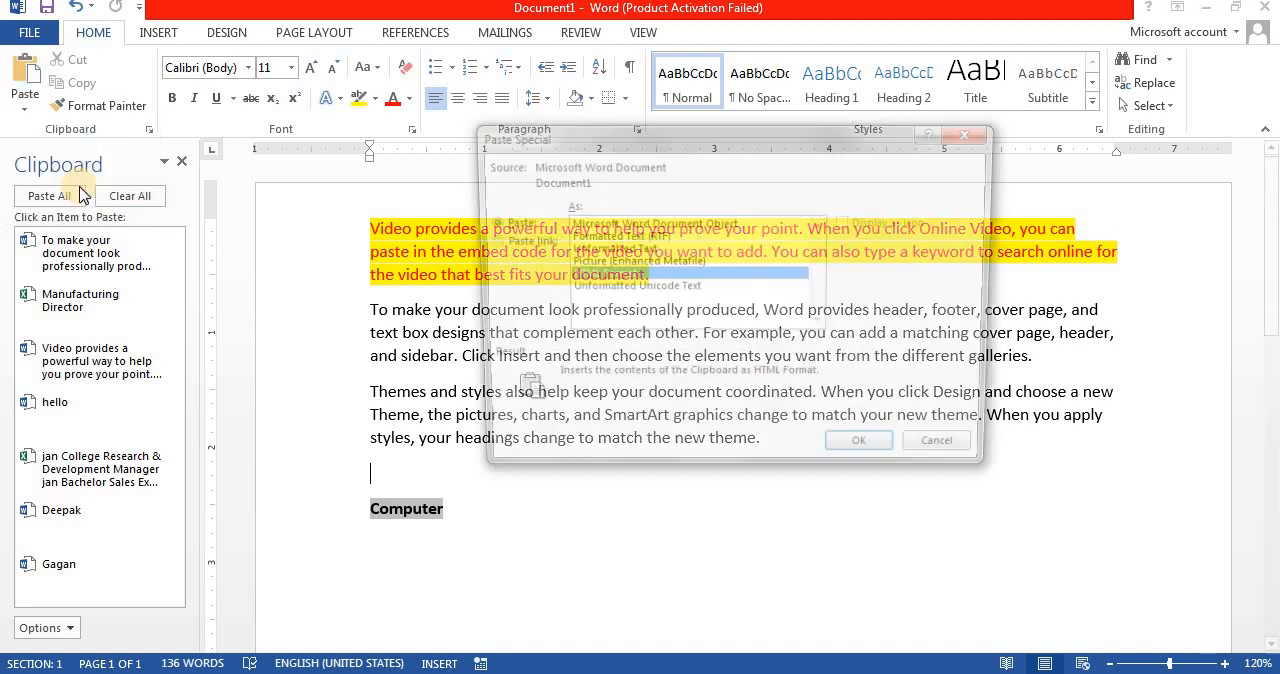
left_click(587, 263)
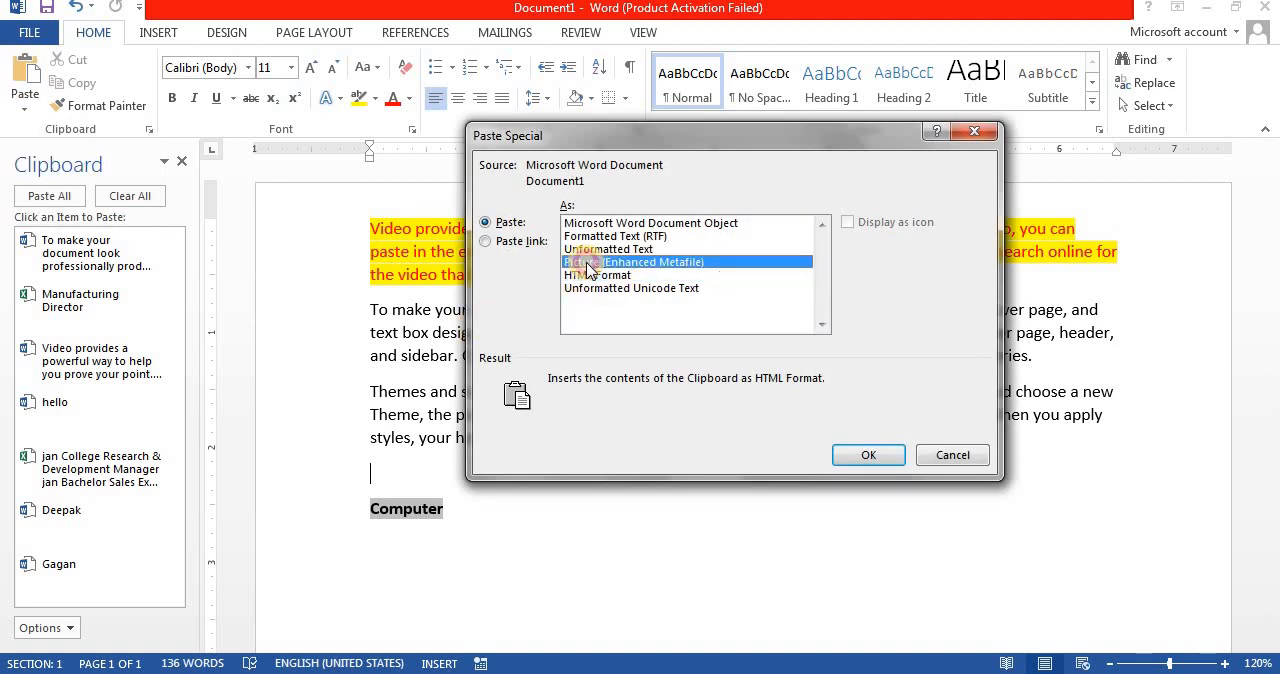
left_click(870, 455)
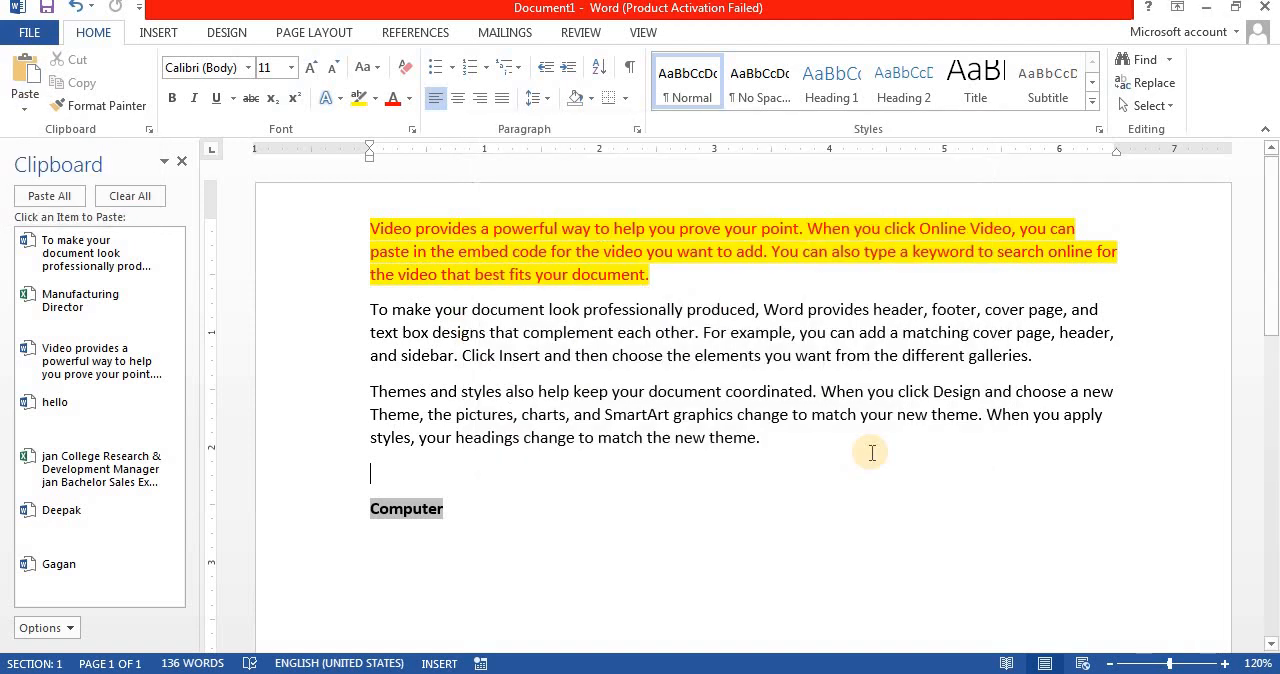
Step: Narrow the pasted text picture to about 5.2 inches wide, try rotating it clockwise, and undo the rotation
left_click(980, 497)
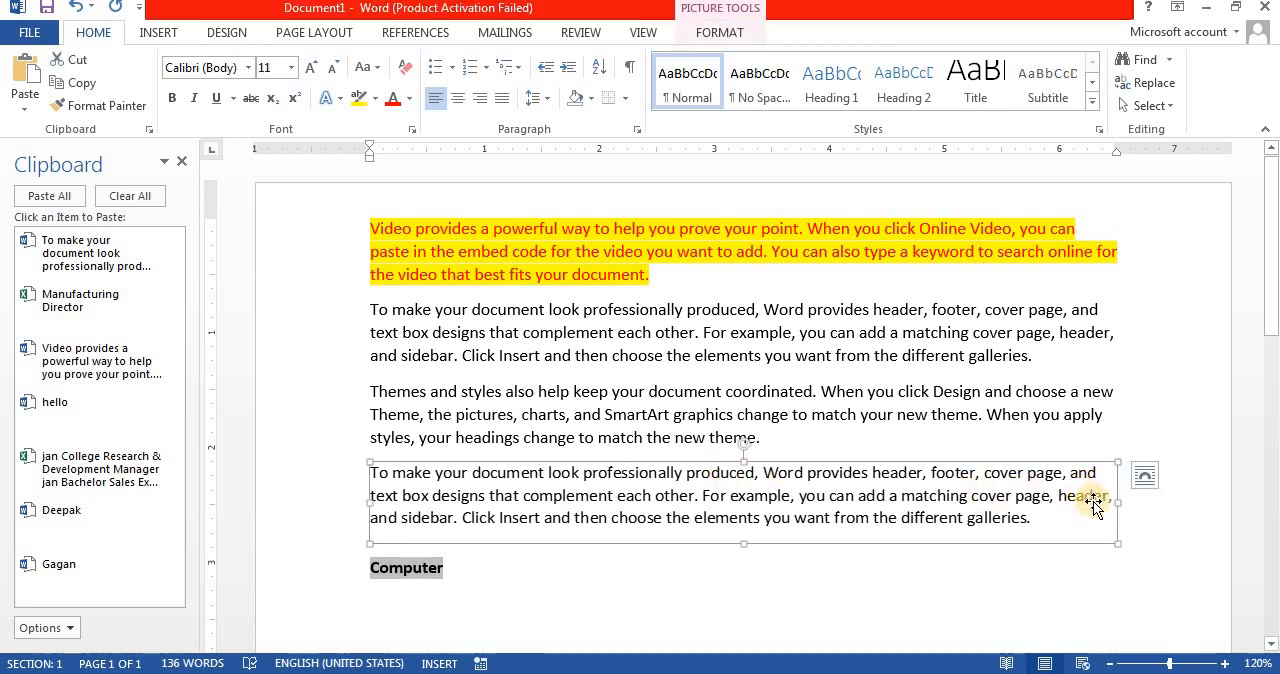
left_click_drag(1117, 503, 968, 511)
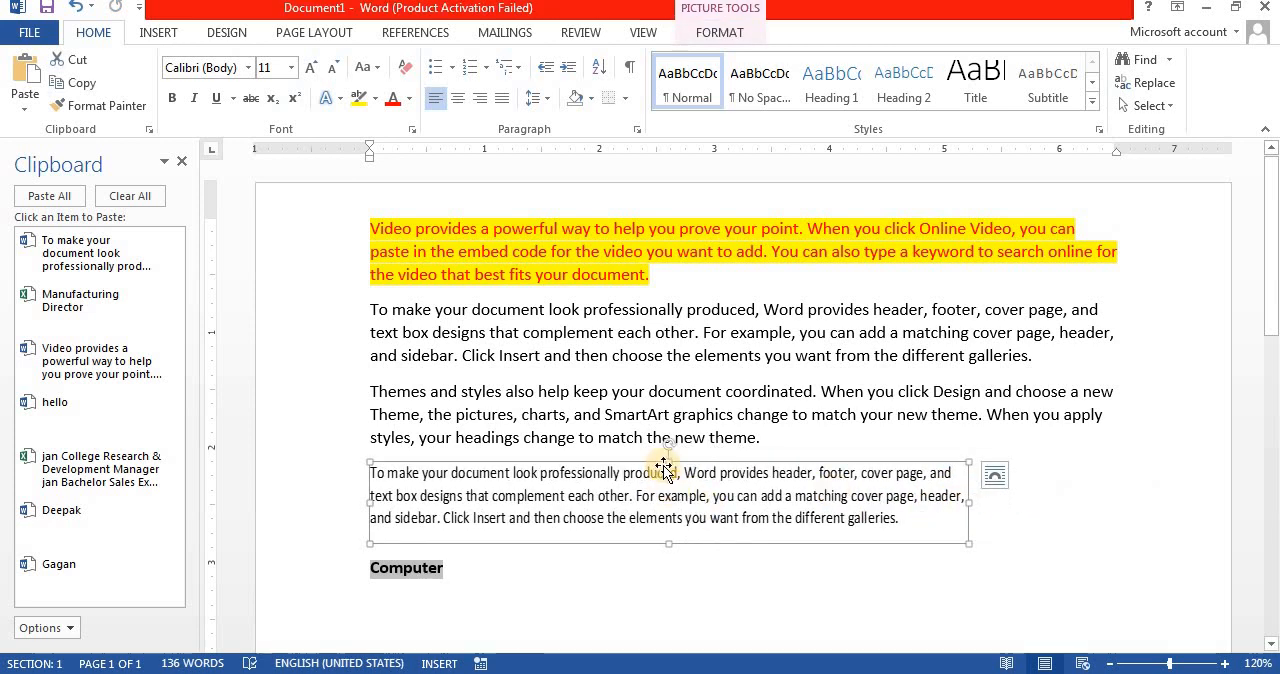
left_click_drag(669, 442, 697, 455)
scroll(697, 455, "down", 5)
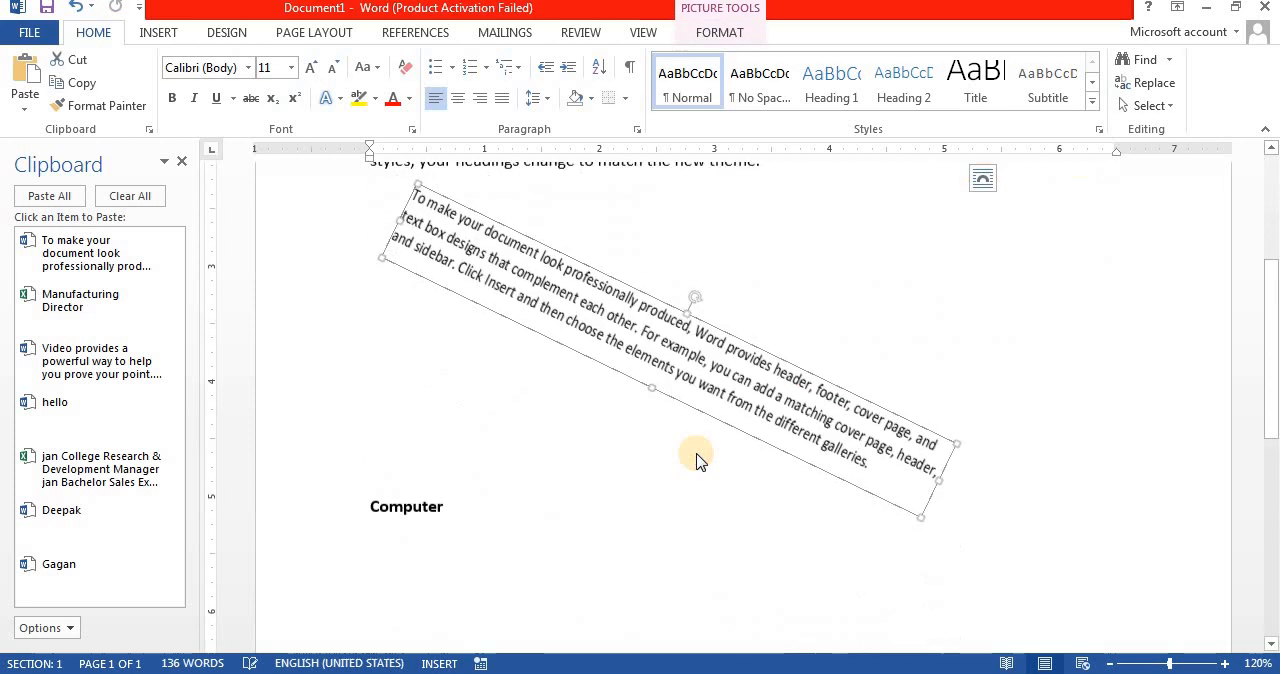
key("ctrl+z")
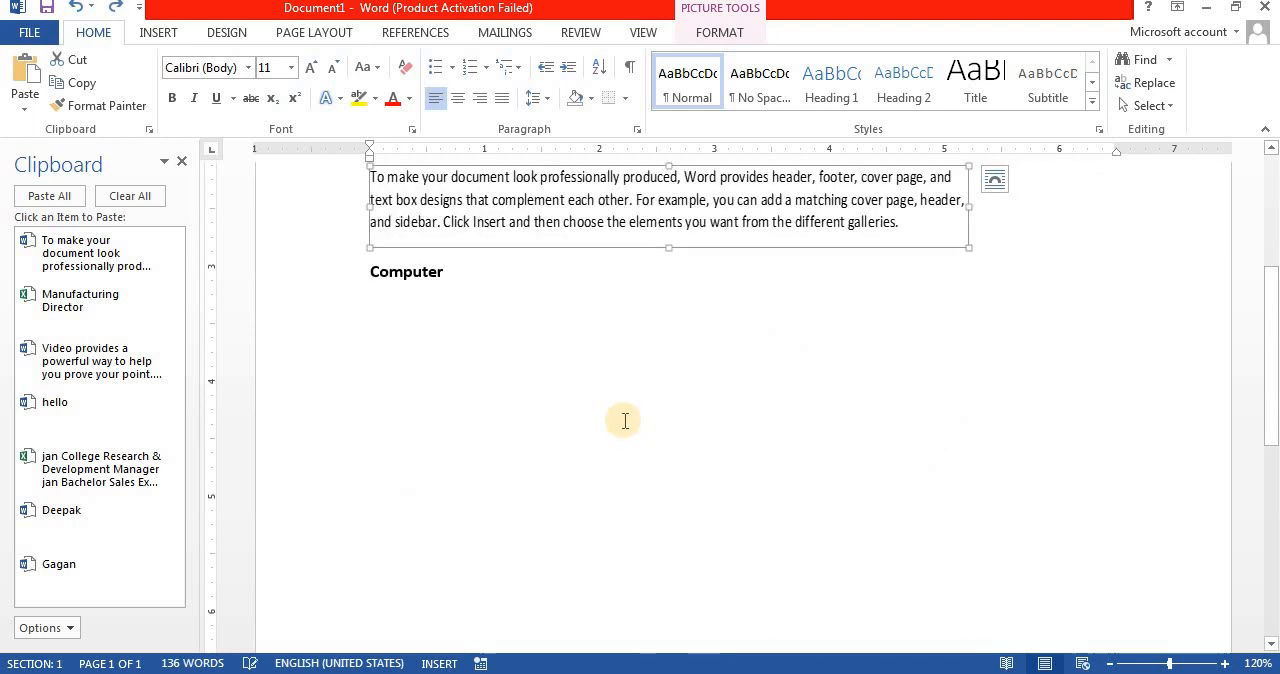
Step: Delete the entire document content and generate one paragraph of sample text with =rand(1)
left_click_drag(1262, 305, 1266, 214)
key("ctrl+a")
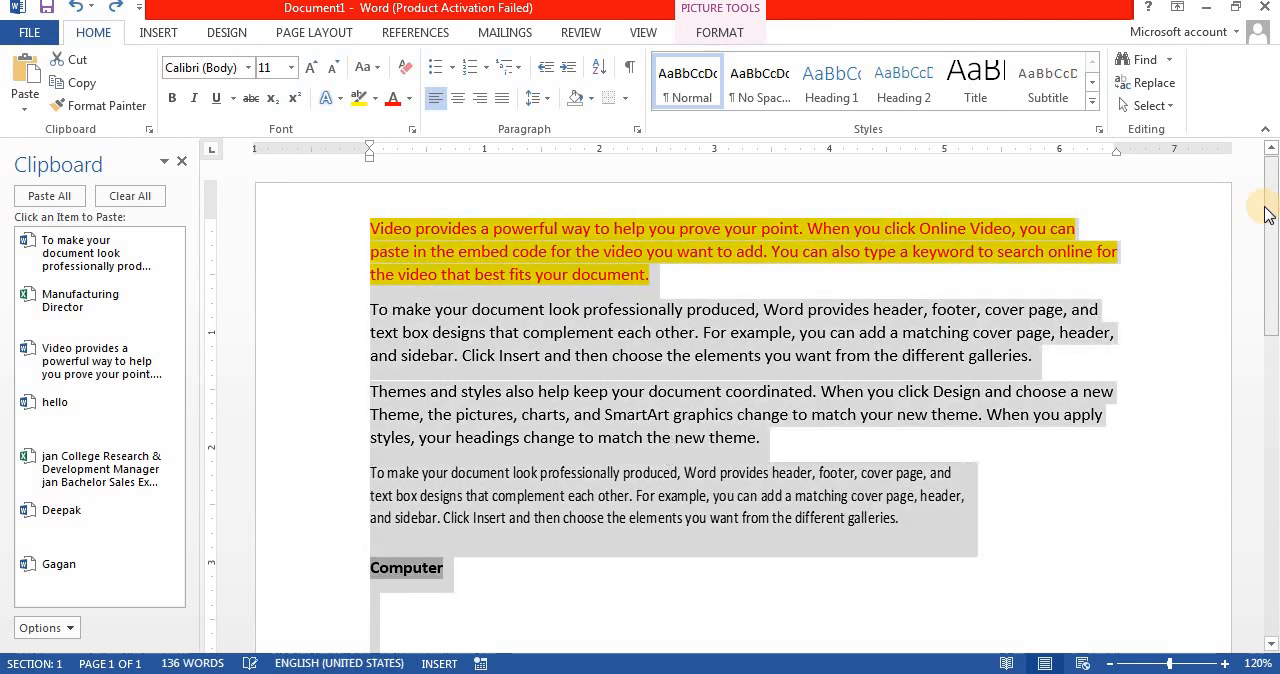
key("Delete")
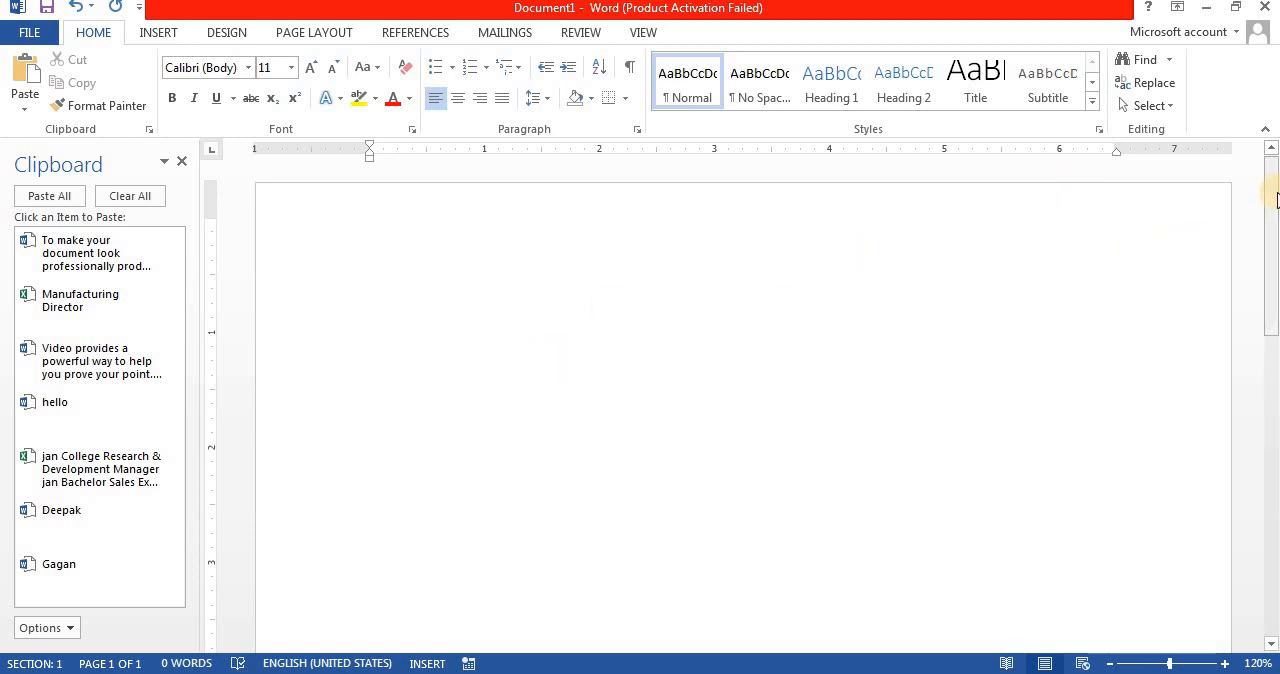
type("=")
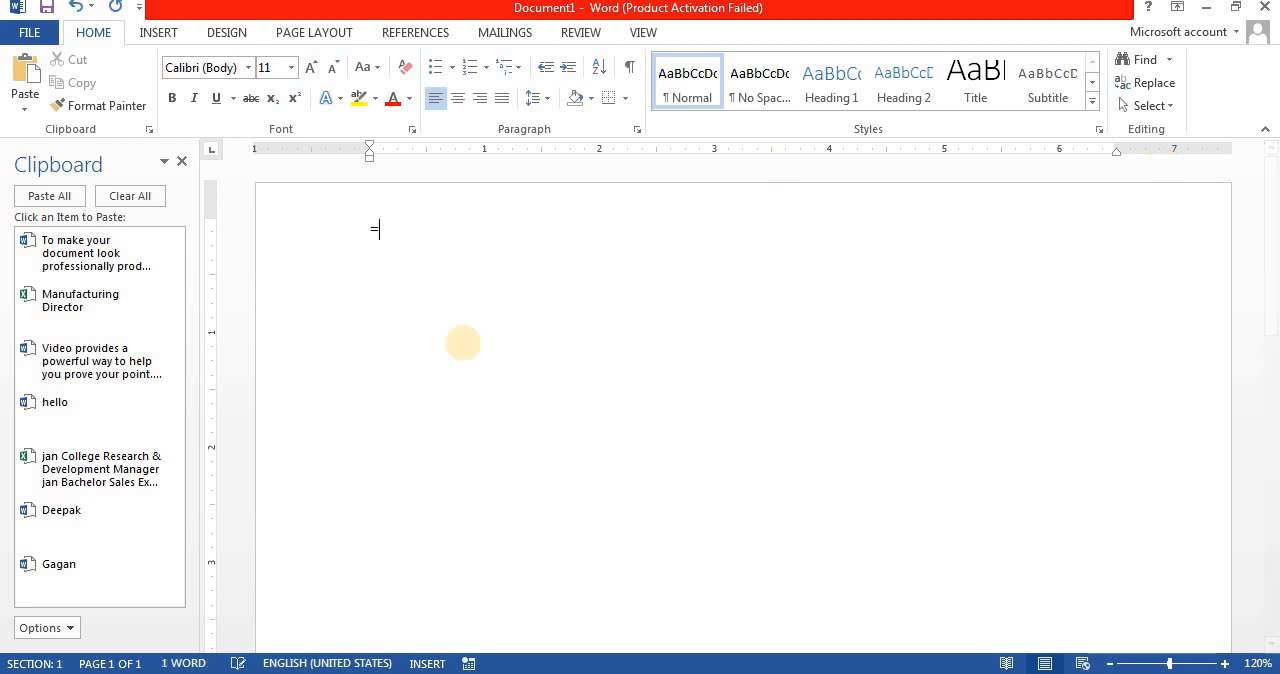
type("rand(1)")
key("Return")
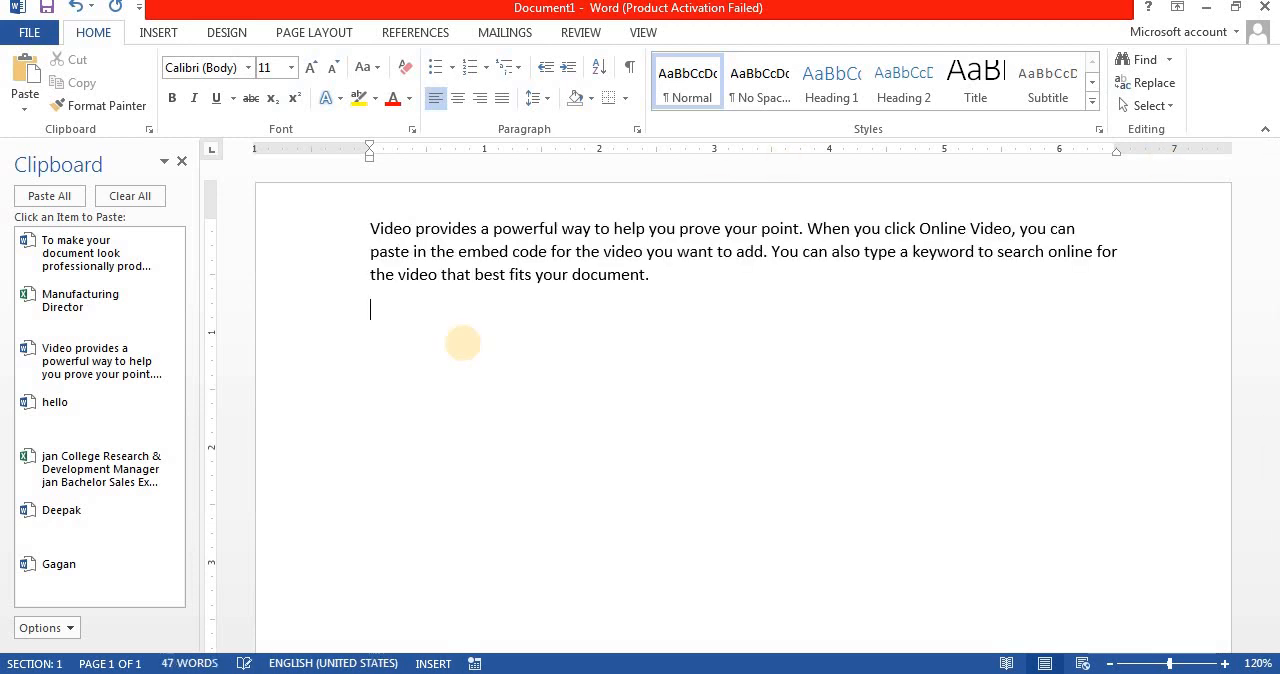
Step: Split the sample paragraph after "embed code for the" and open up blank lines between the two parts
left_click(599, 249)
key("Return")
key("Return")
key("Return")
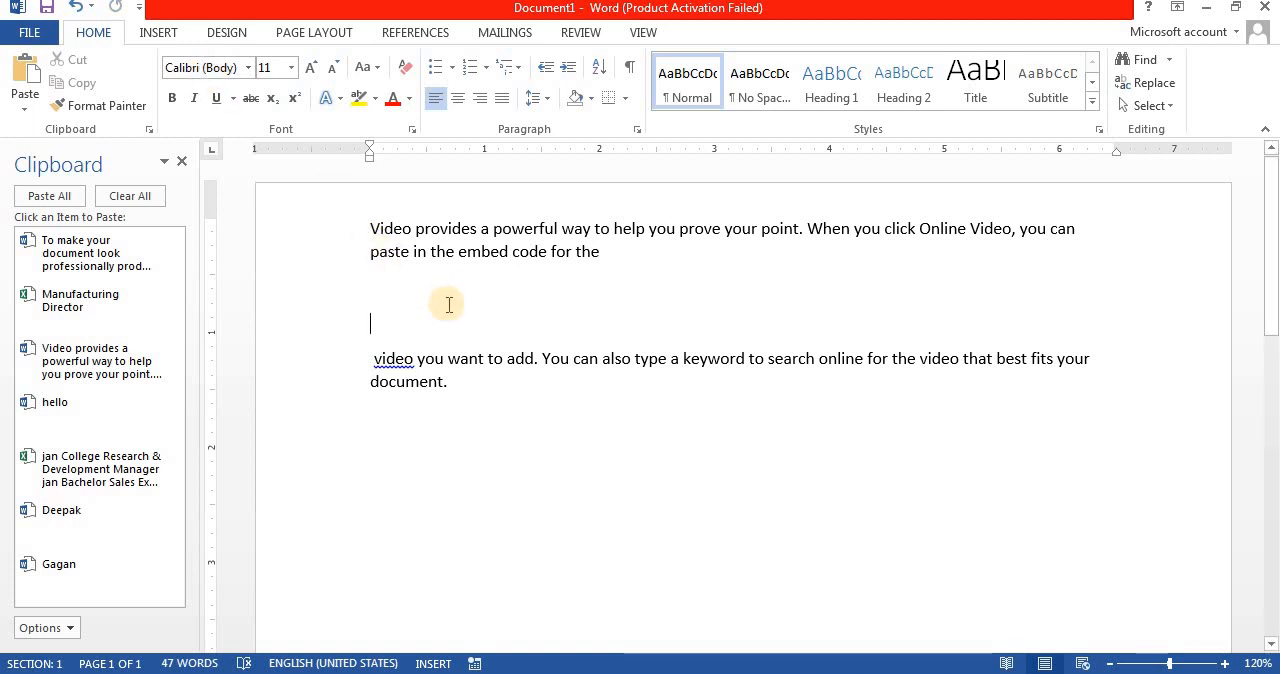
Step: Insert Desert.jpg from the Sample Pictures folder in the gap and shrink it proportionally to about 3.41" by 4.55"
left_click(160, 33)
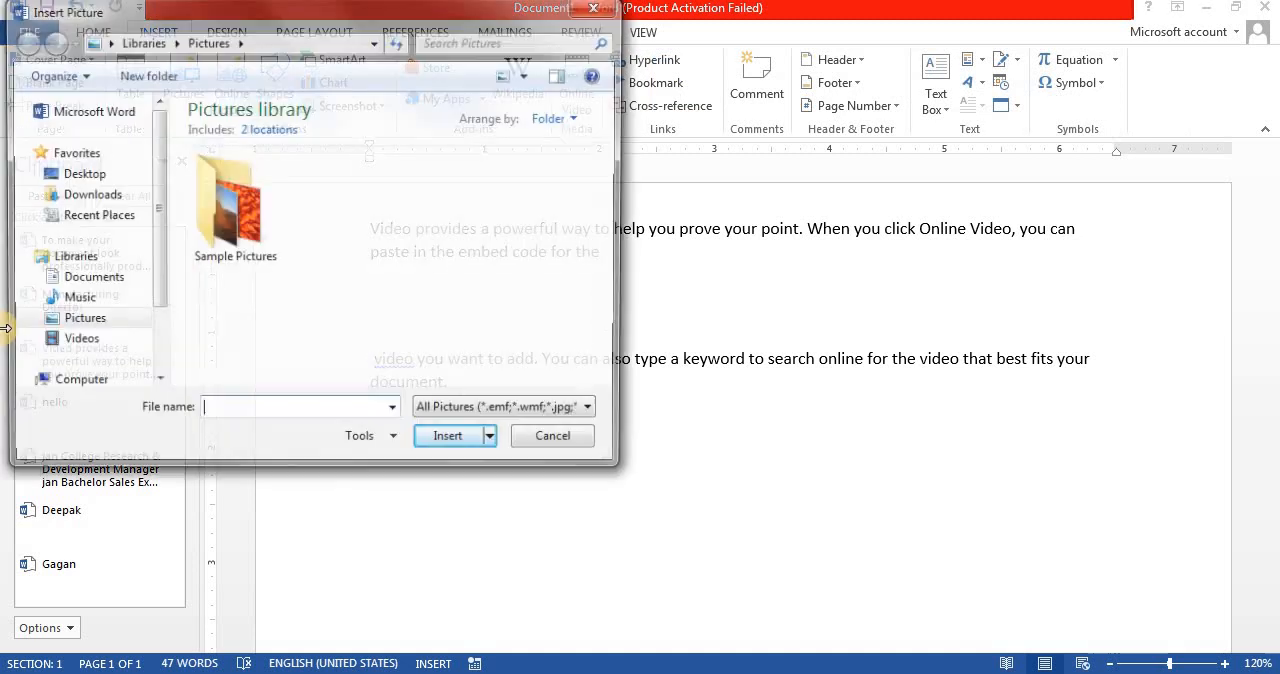
double_click(228, 203)
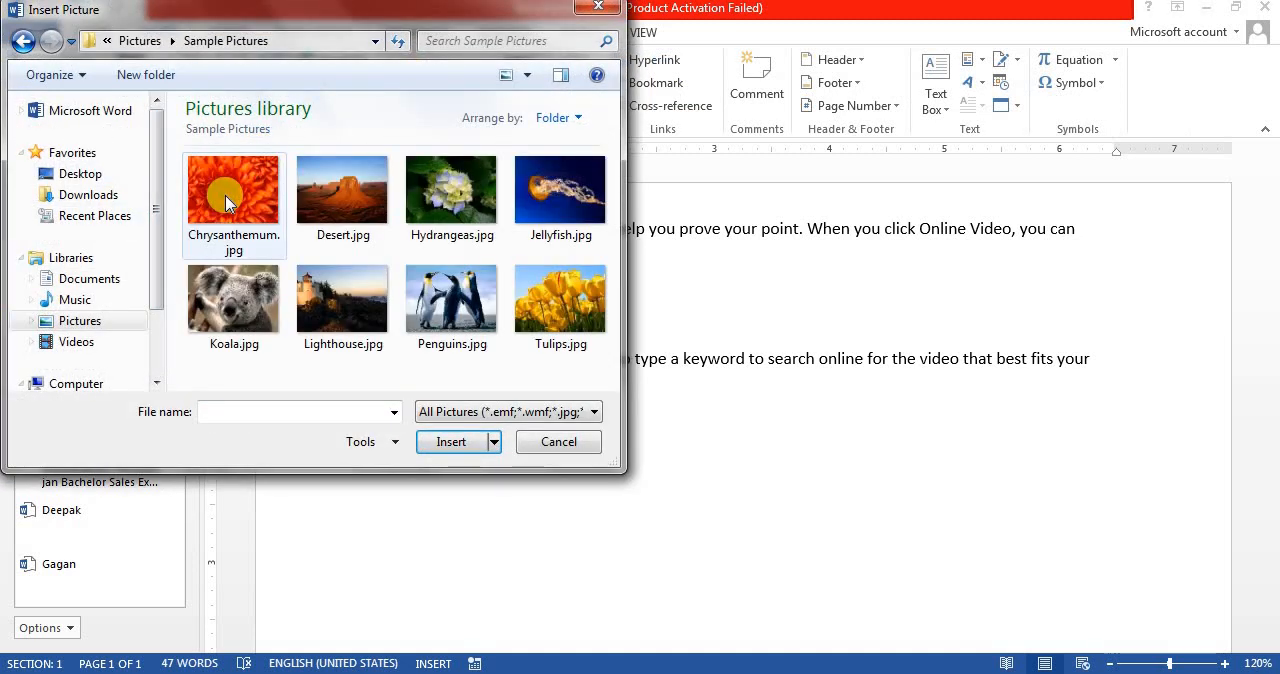
double_click(333, 228)
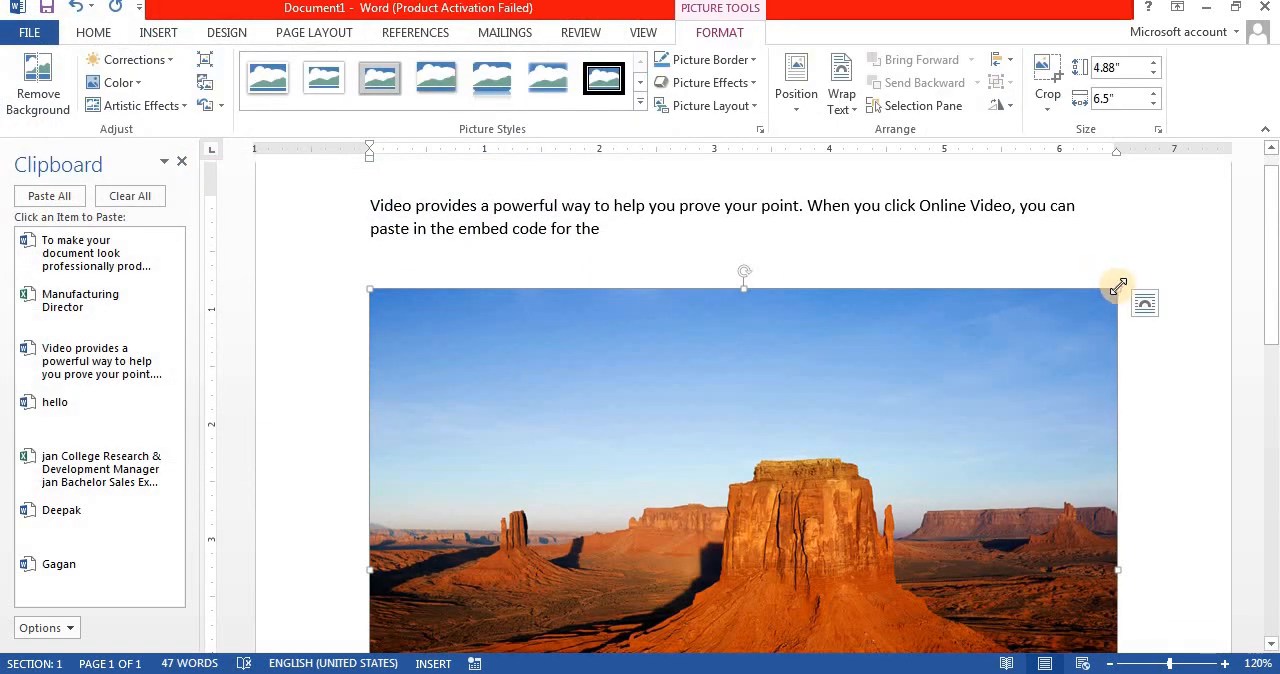
left_click_drag(1116, 289, 839, 438)
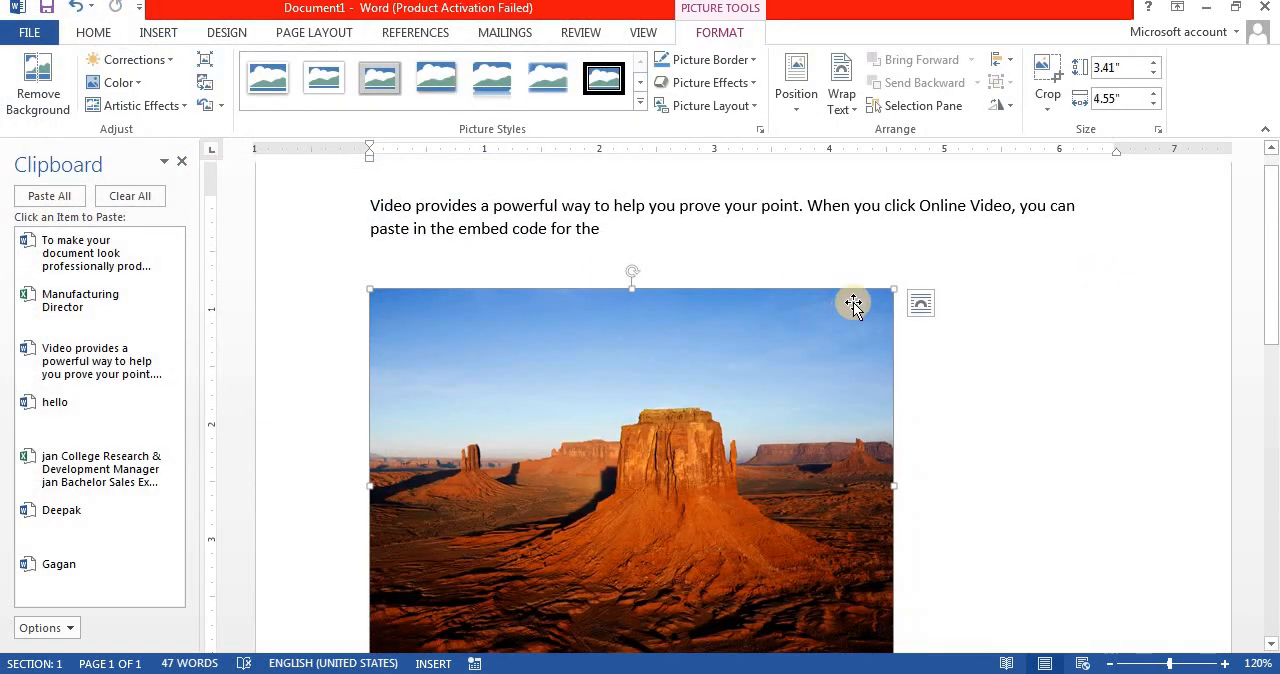
Step: Shrink the desert picture proportionally to about 2.16" high by 2.88" wide
left_click_drag(896, 291, 651, 449)
left_click_drag(844, 337, 888, 376)
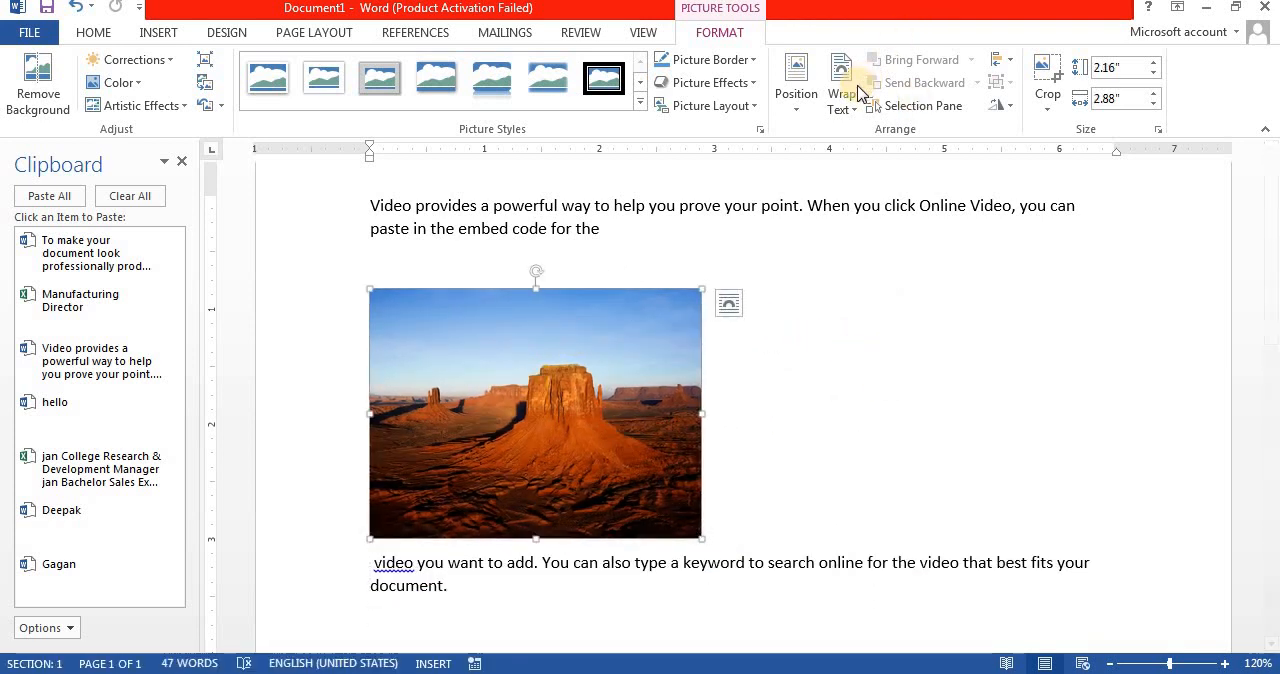
Step: Set the desert picture's text wrapping to Square and move it into the middle of the two text parts
left_click(842, 110)
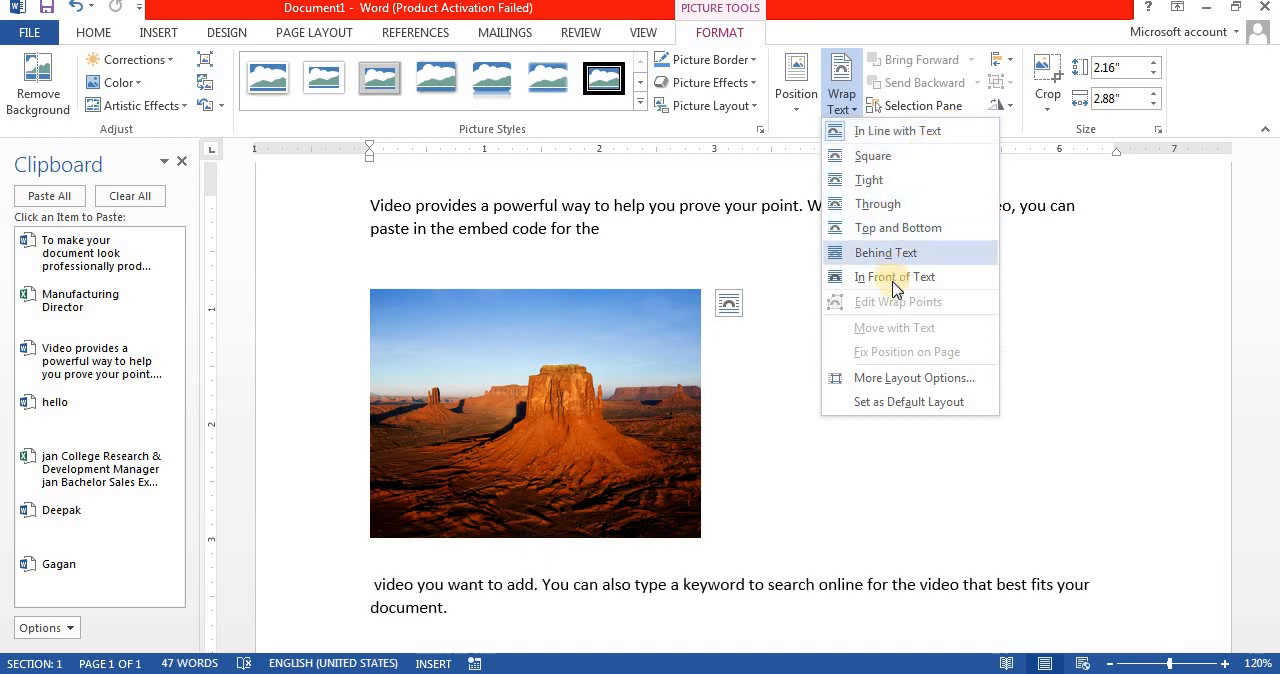
left_click(873, 157)
left_click_drag(500, 394, 659, 299)
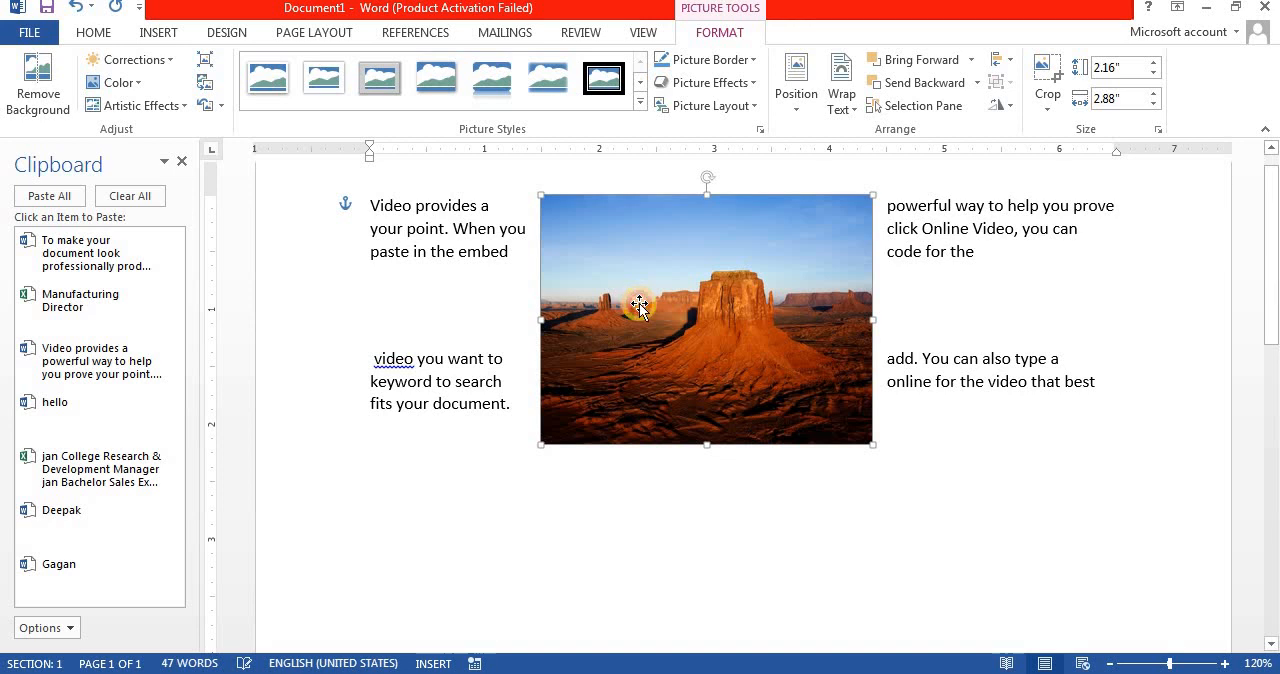
Step: Preview other text wrapping options on the desert picture, such as In Line with Text, while keeping Square
left_click(841, 95)
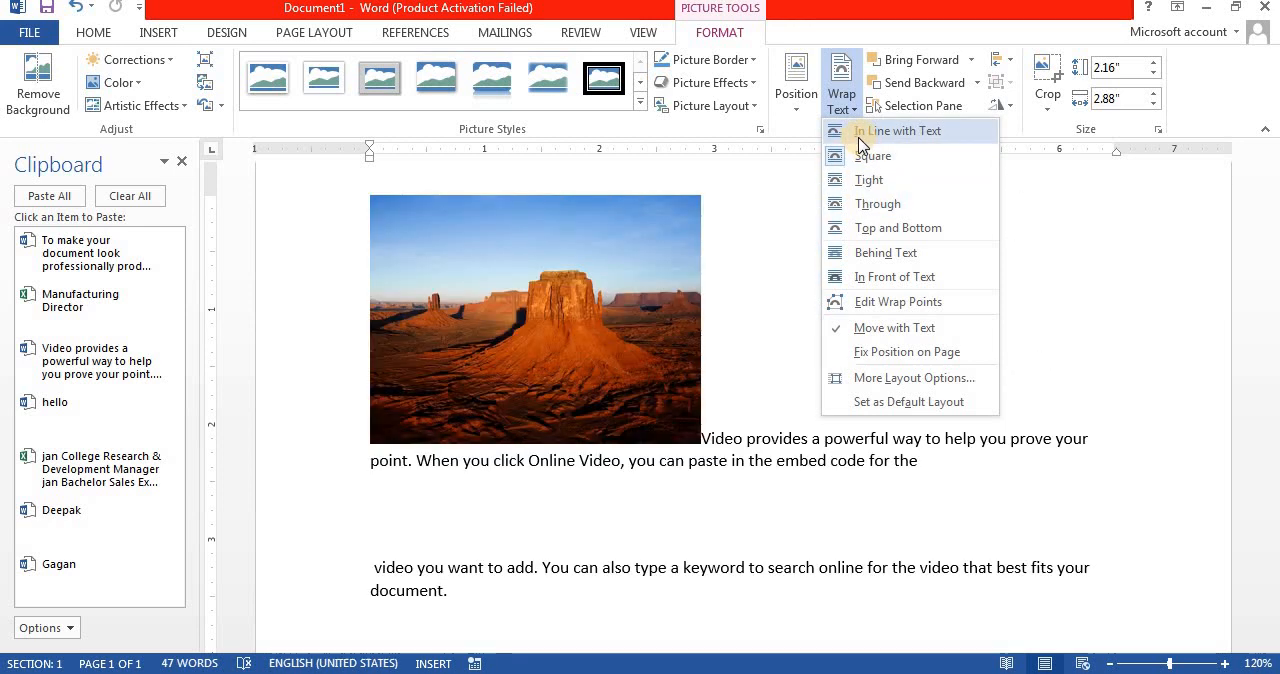
left_click(870, 156)
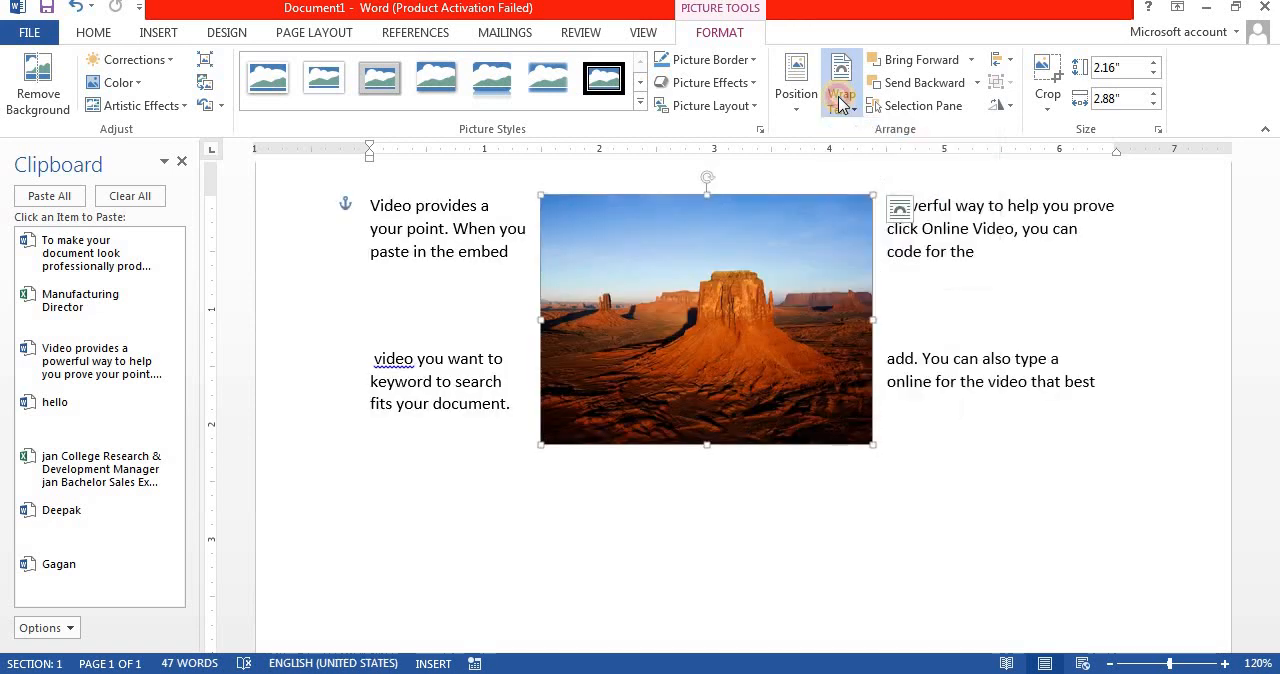
left_click(843, 105)
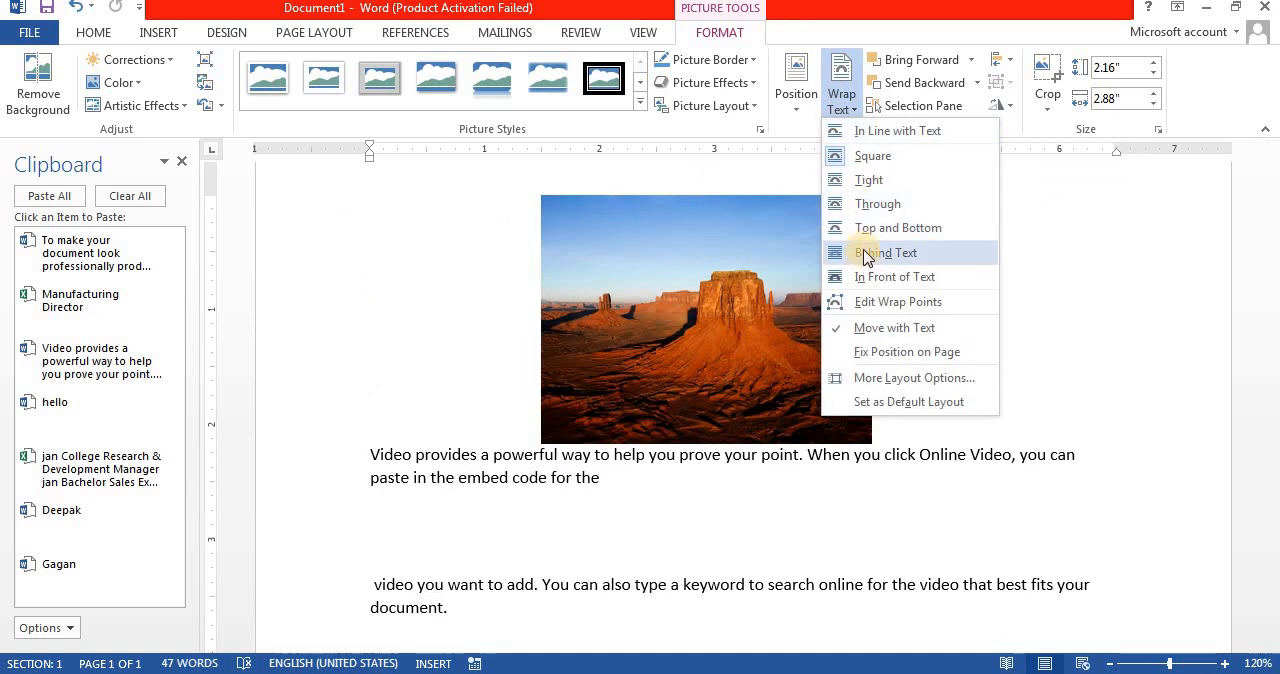
key("Escape")
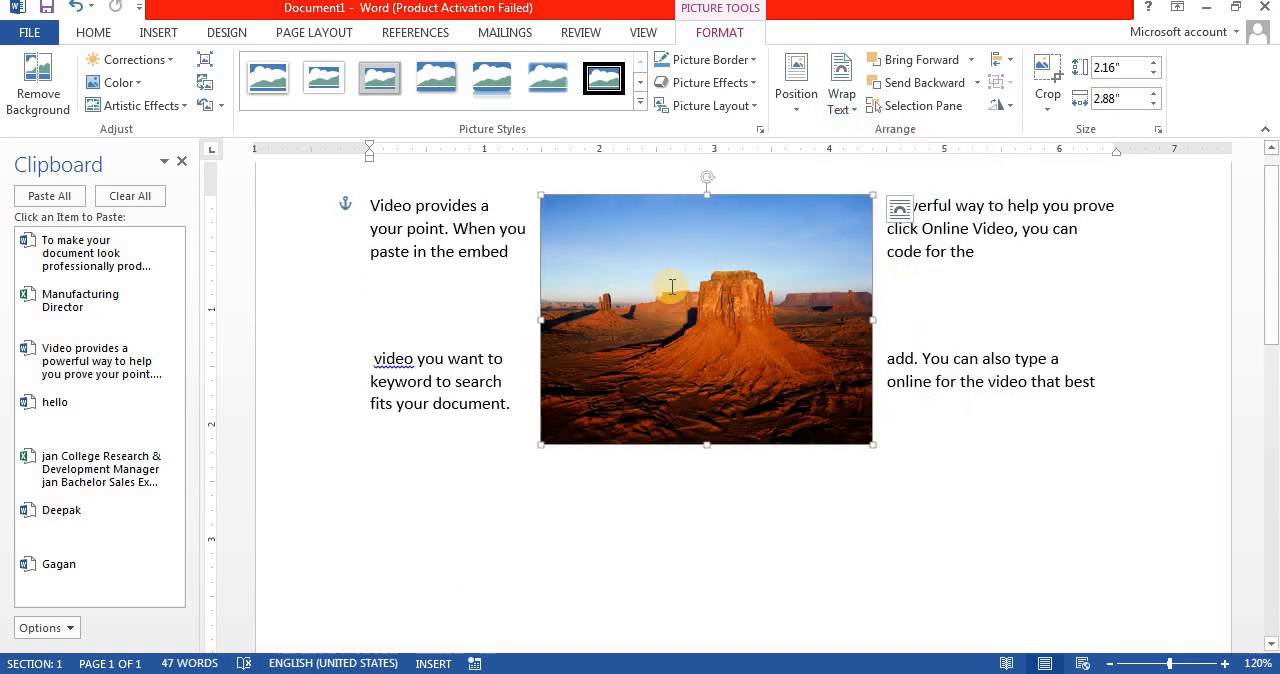
Step: Delete the desert picture and remove the blank lines between the two parts of the sample text
key("Delete")
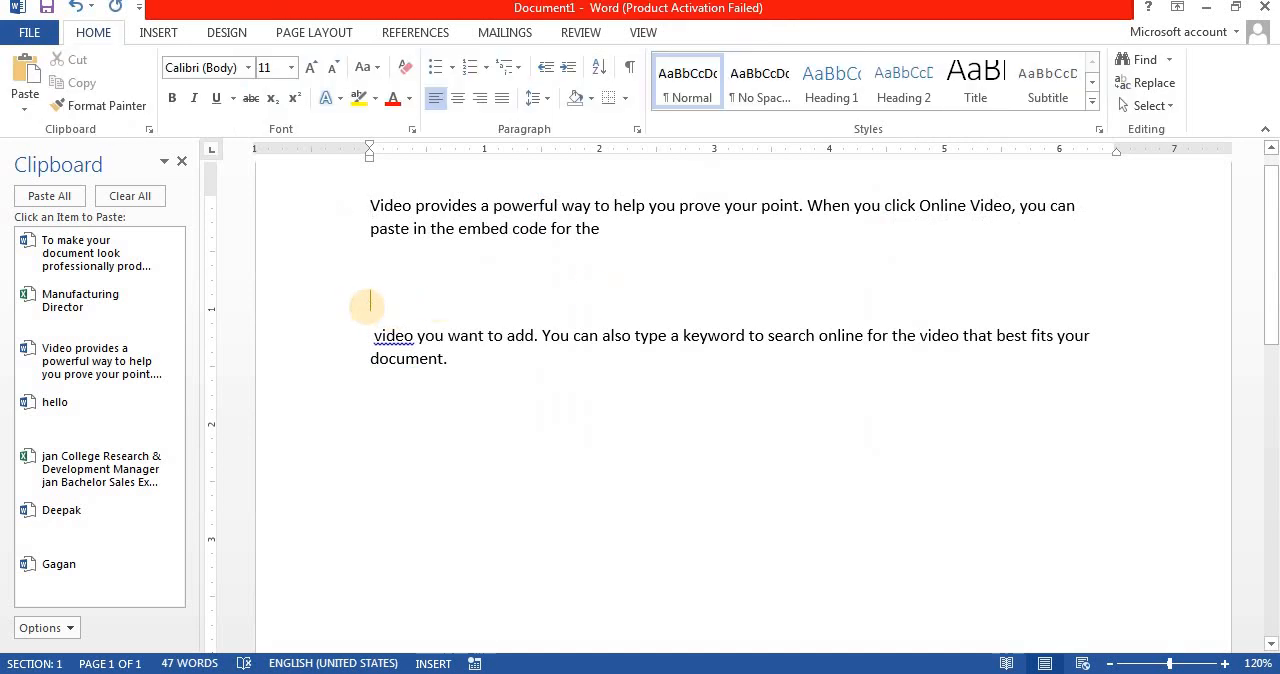
key("Return")
key("BackSpace")
key("BackSpace")
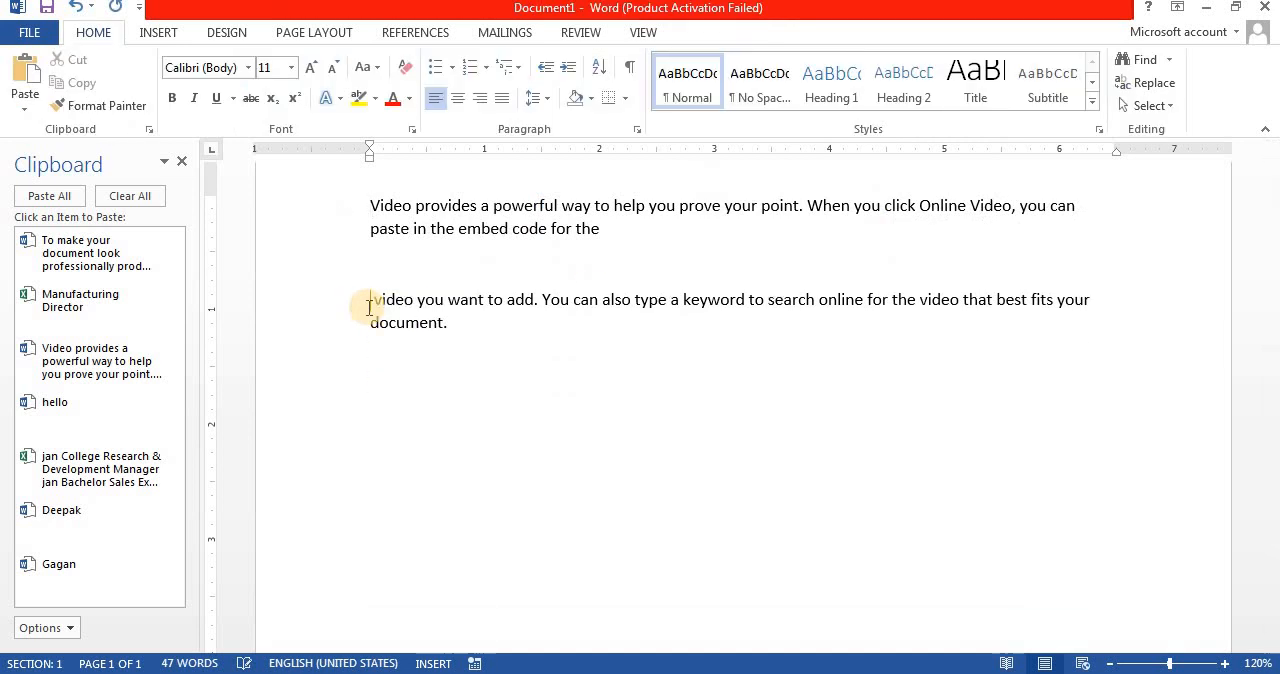
left_click(370, 308)
key("BackSpace")
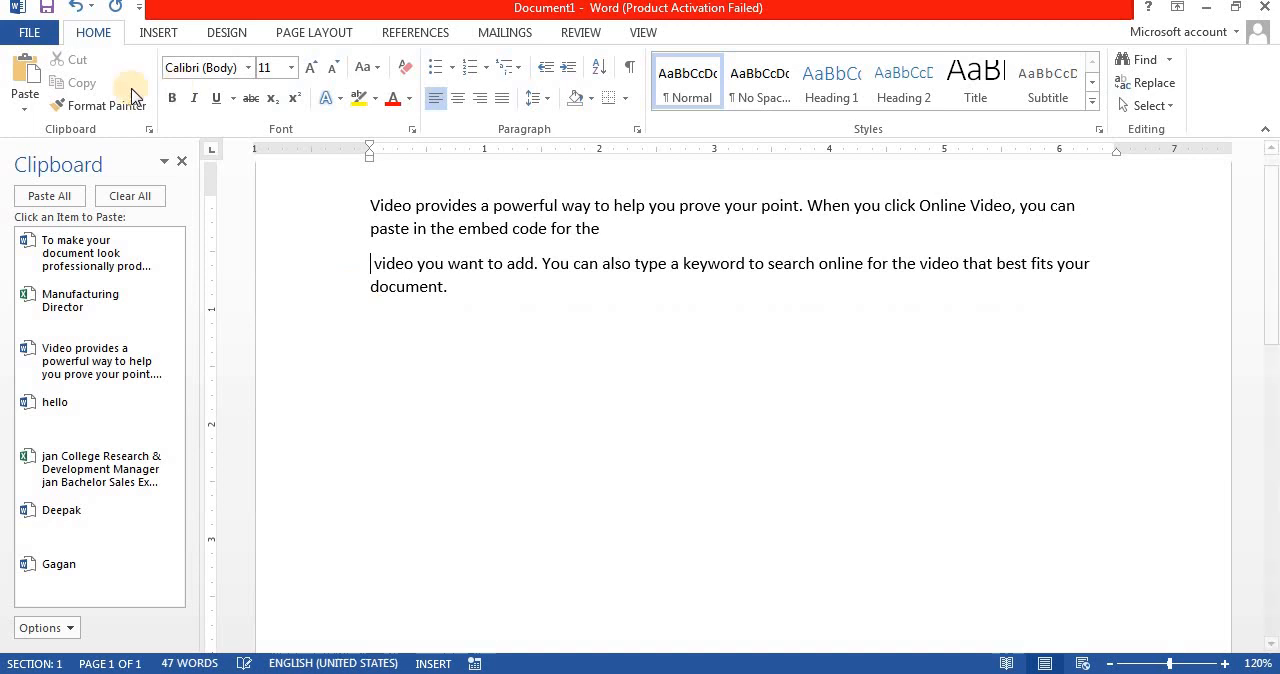
Step: Set the default paste options to insert and paste pictures as Behind text
left_click(27, 112)
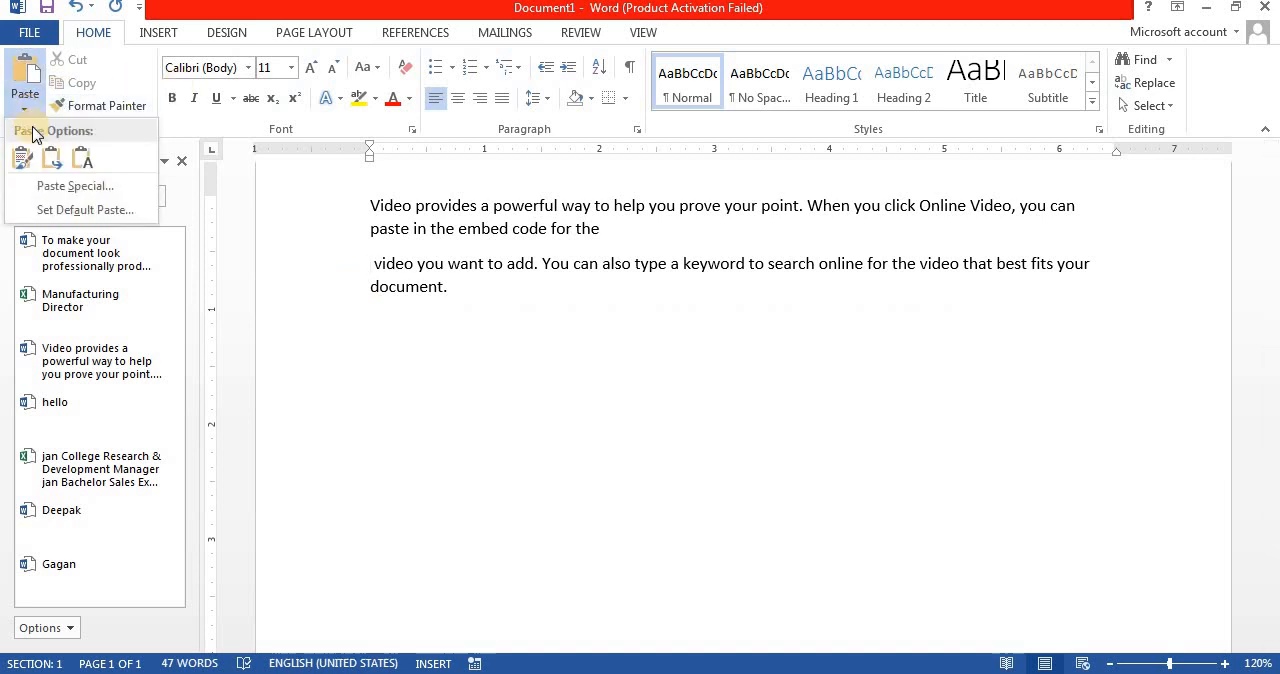
left_click(86, 212)
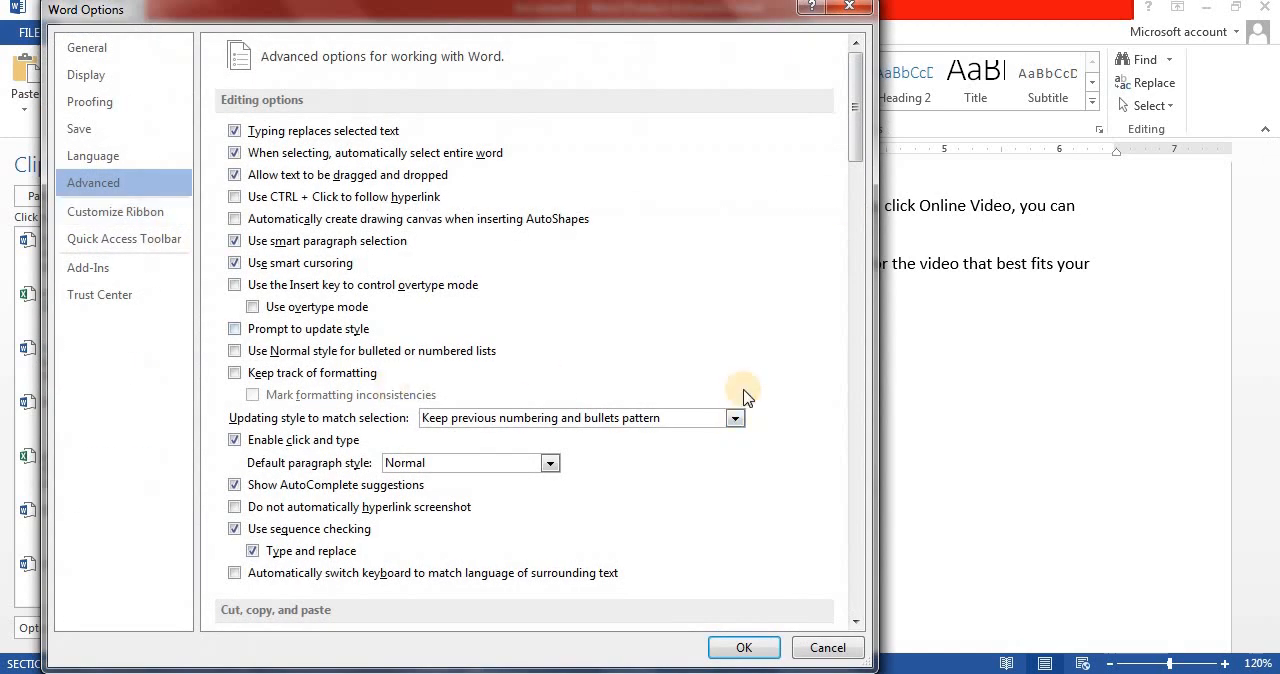
scroll(851, 195, "down", 4)
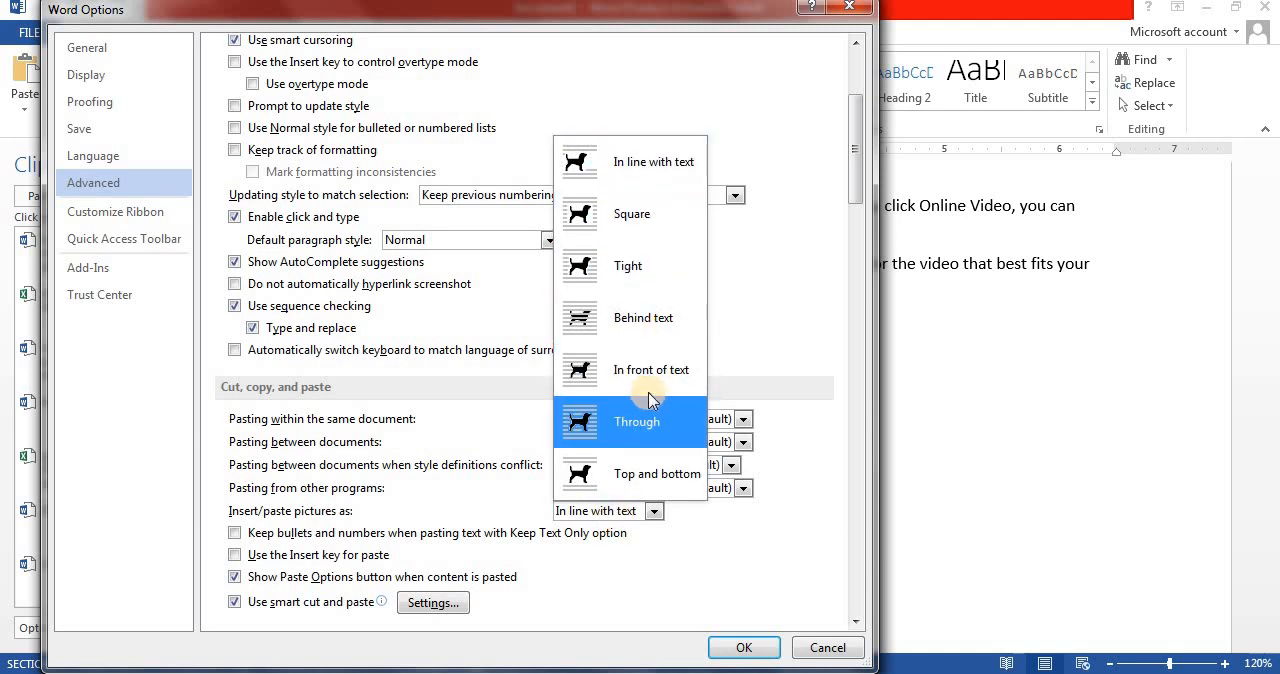
left_click(637, 322)
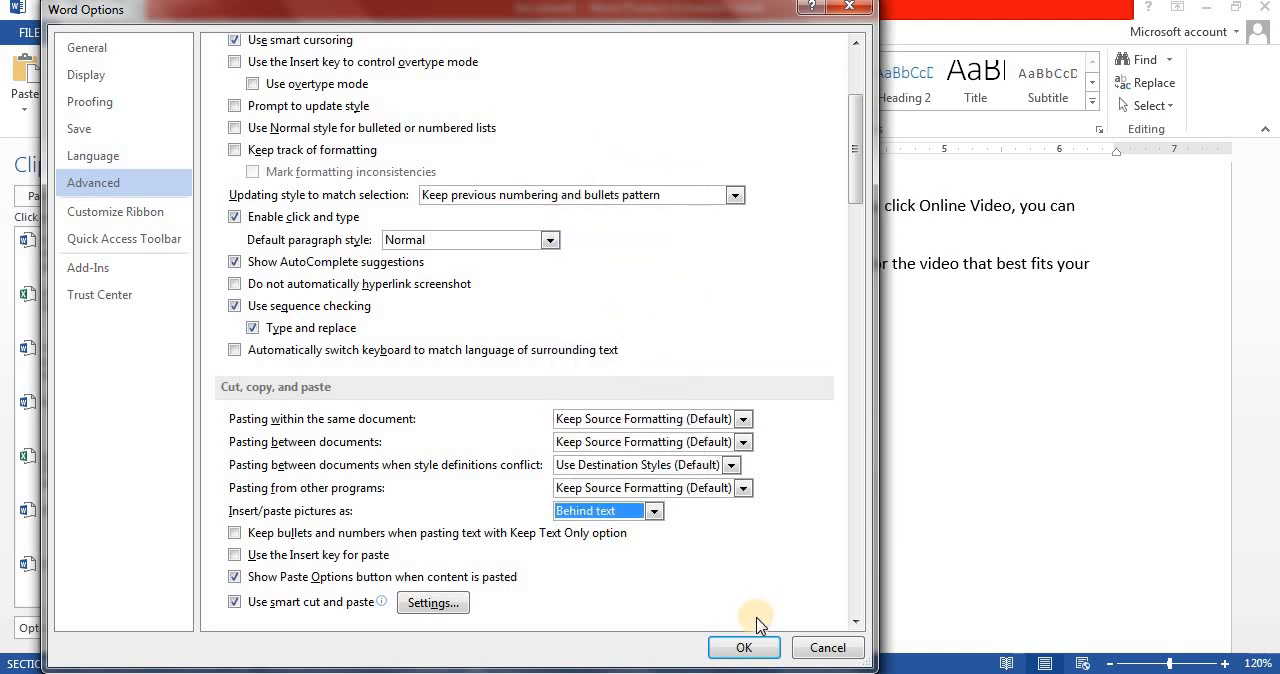
left_click(740, 648)
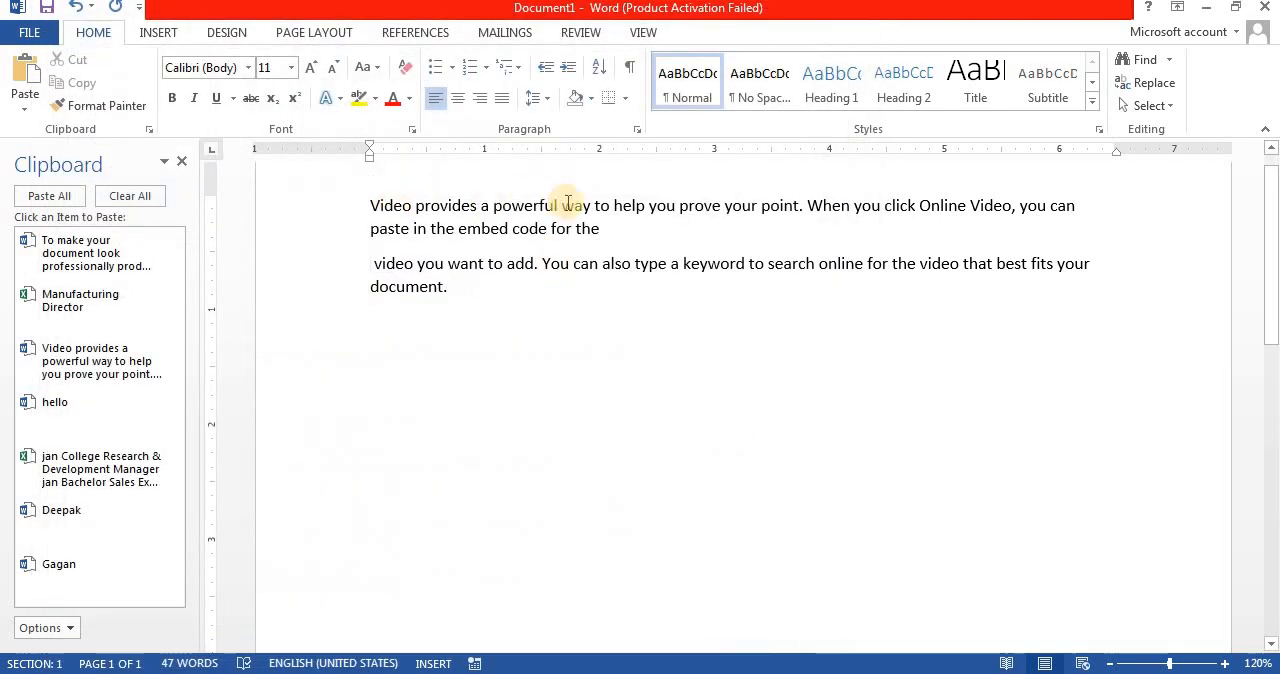
Step: Insert Penguins.jpg from the Sample Pictures folder into the sample text after "embed code for the"
left_click(160, 33)
left_click(183, 80)
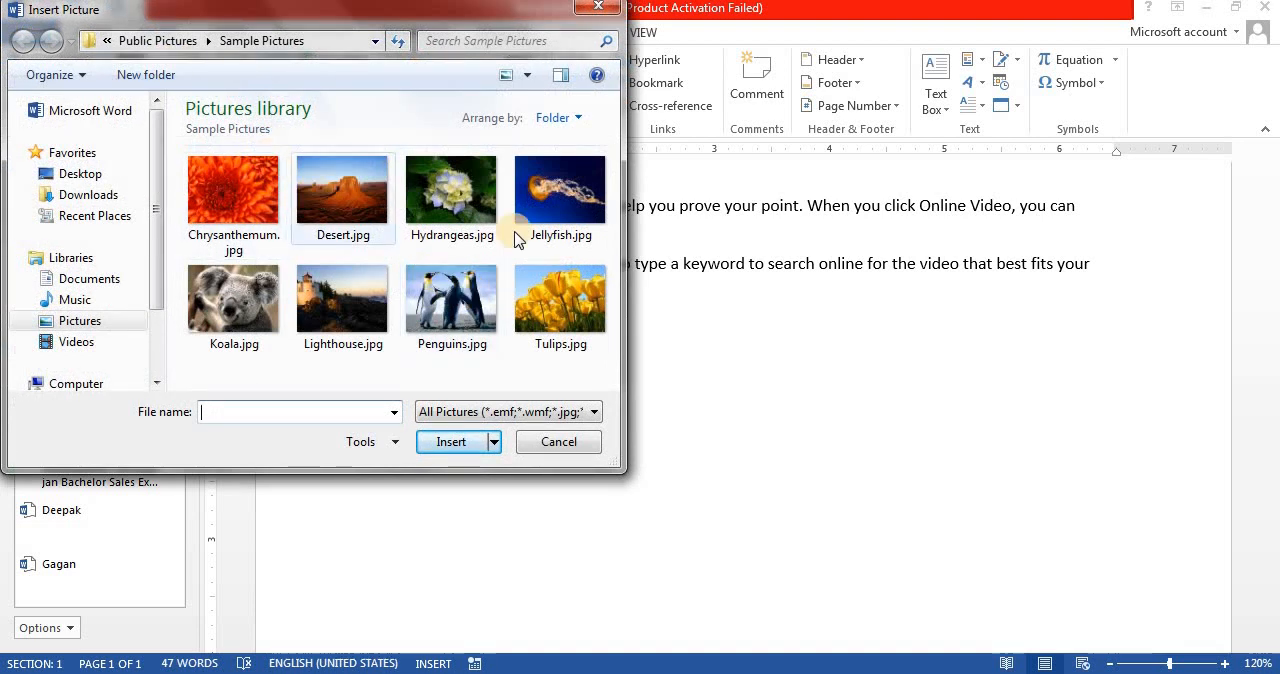
double_click(444, 298)
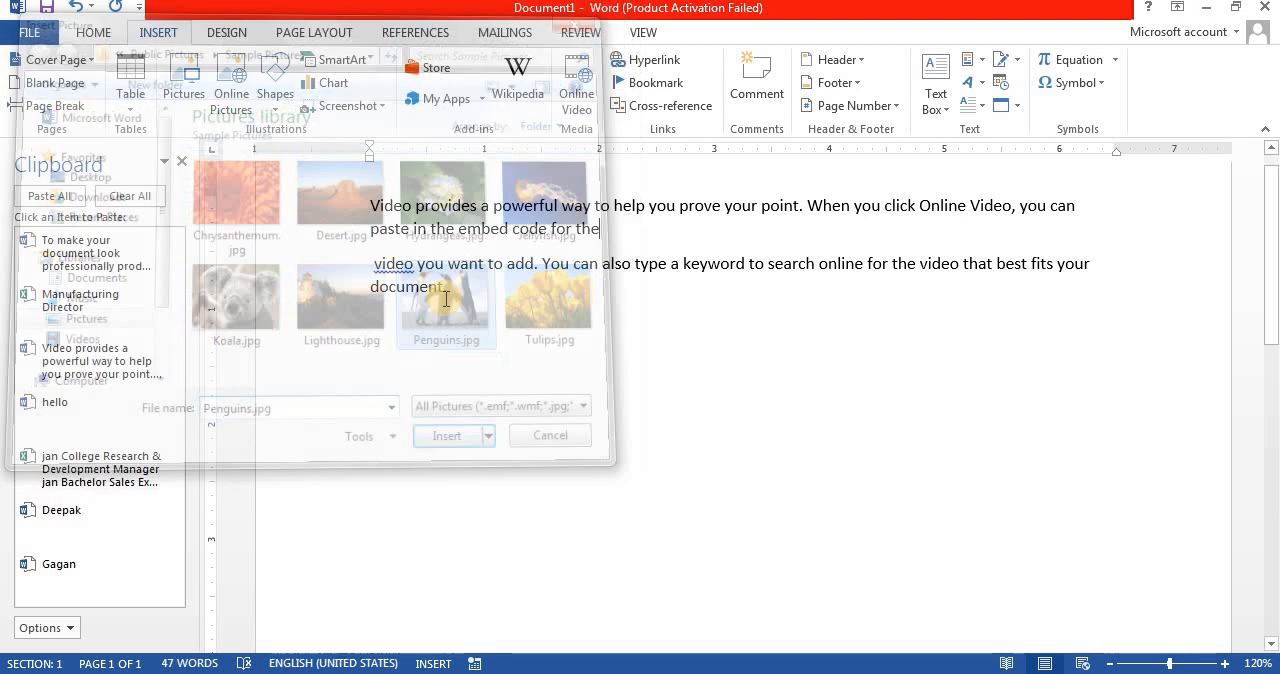
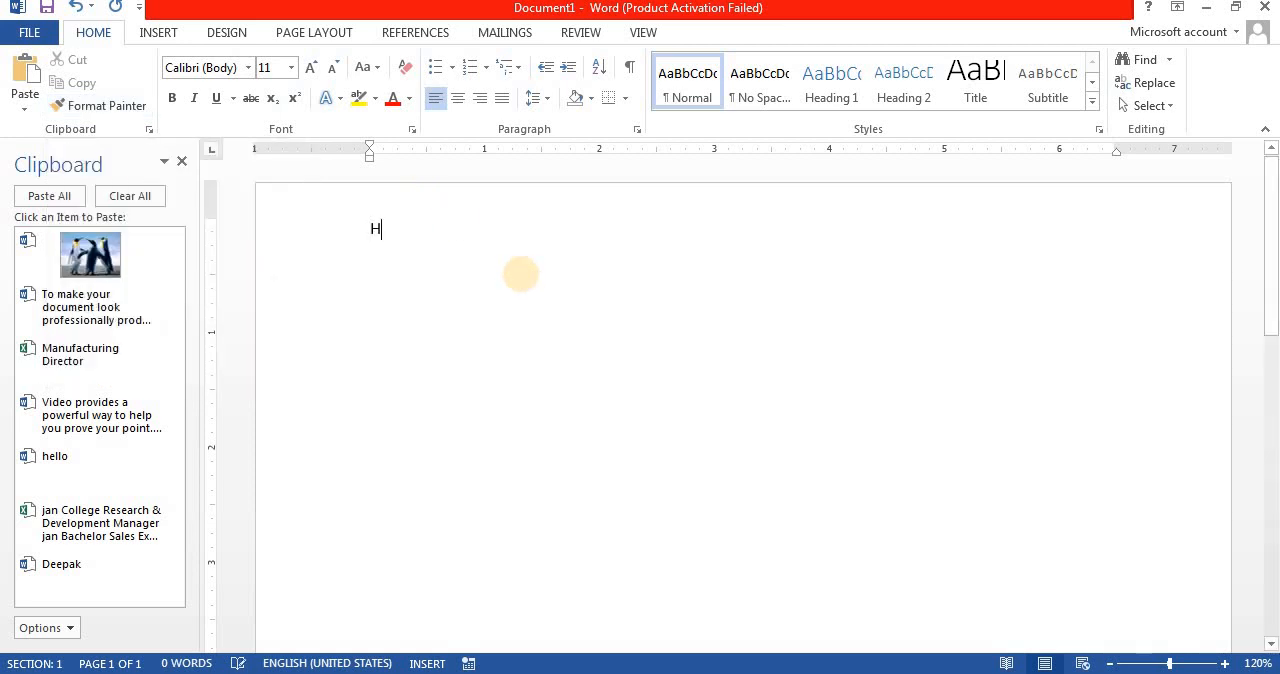
Step: Write Hello on the first line and format it as red, bold Algerian at size 22
type("Ello")
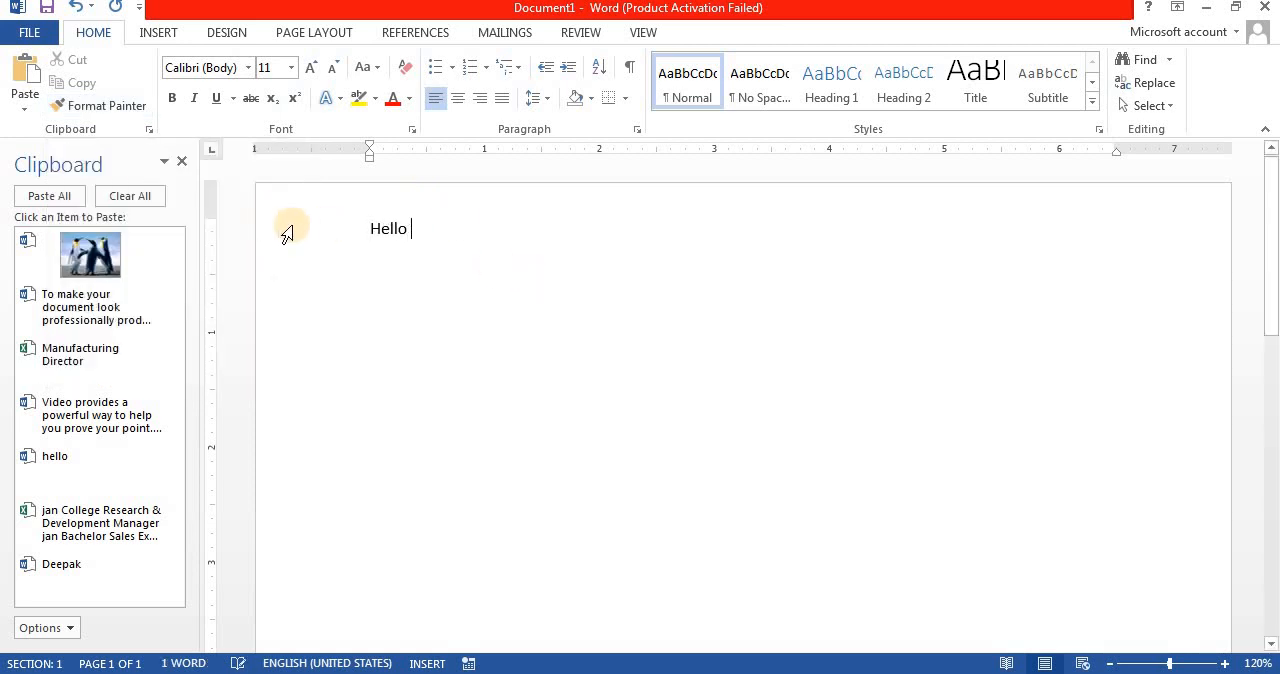
left_click(289, 229)
left_click(391, 99)
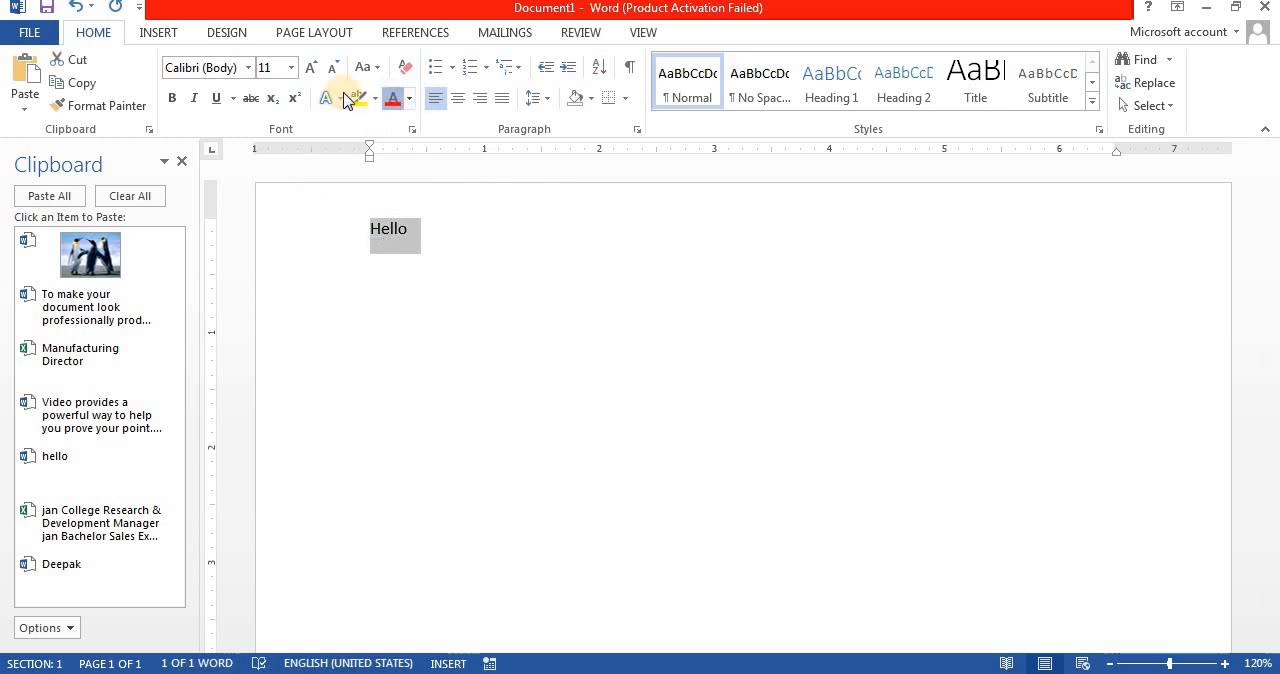
left_click(171, 100)
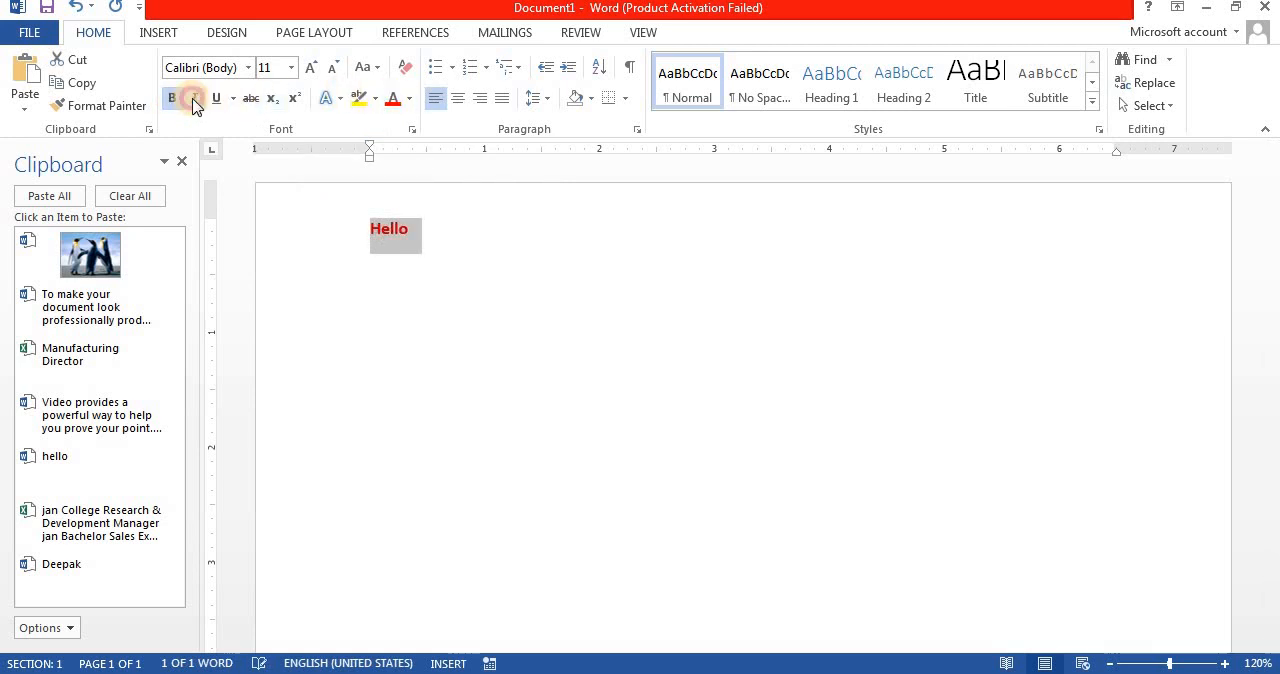
left_click(249, 68)
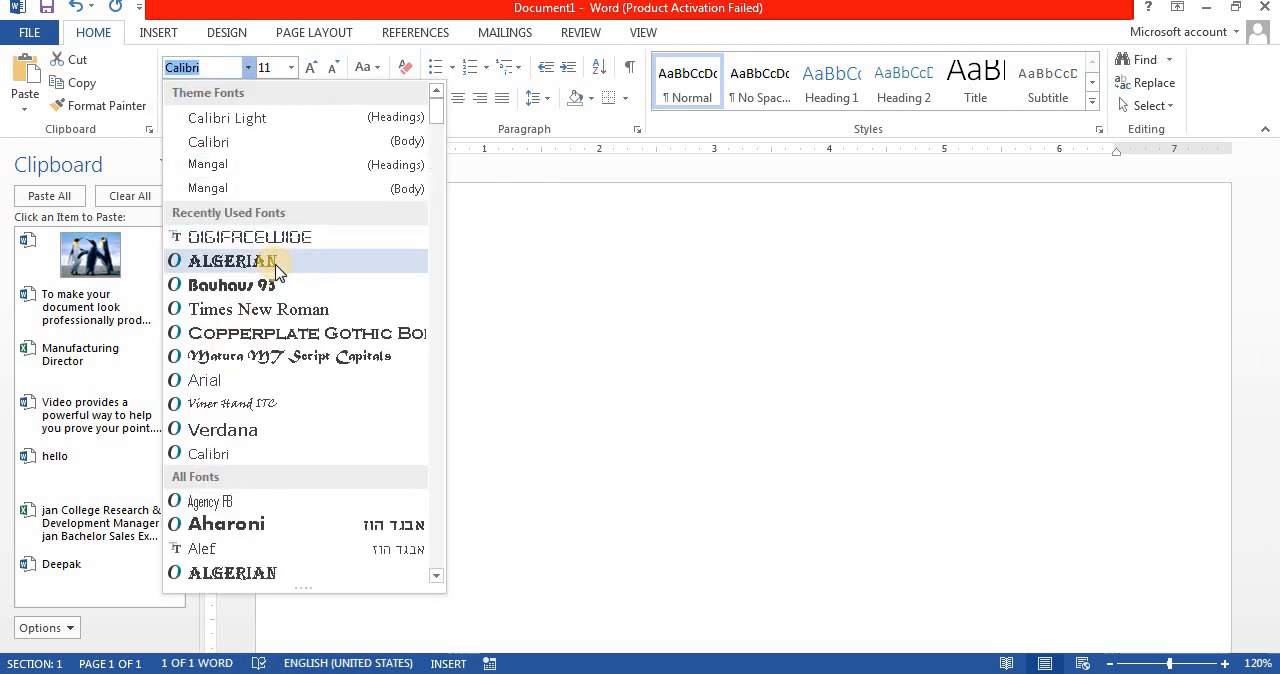
left_click(309, 266)
key("ctrl+shift+period")
key("ctrl+shift+period")
key("ctrl+shift+period")
key("ctrl+shift+period")
key("ctrl+shift+period")
key("ctrl+shift+period")
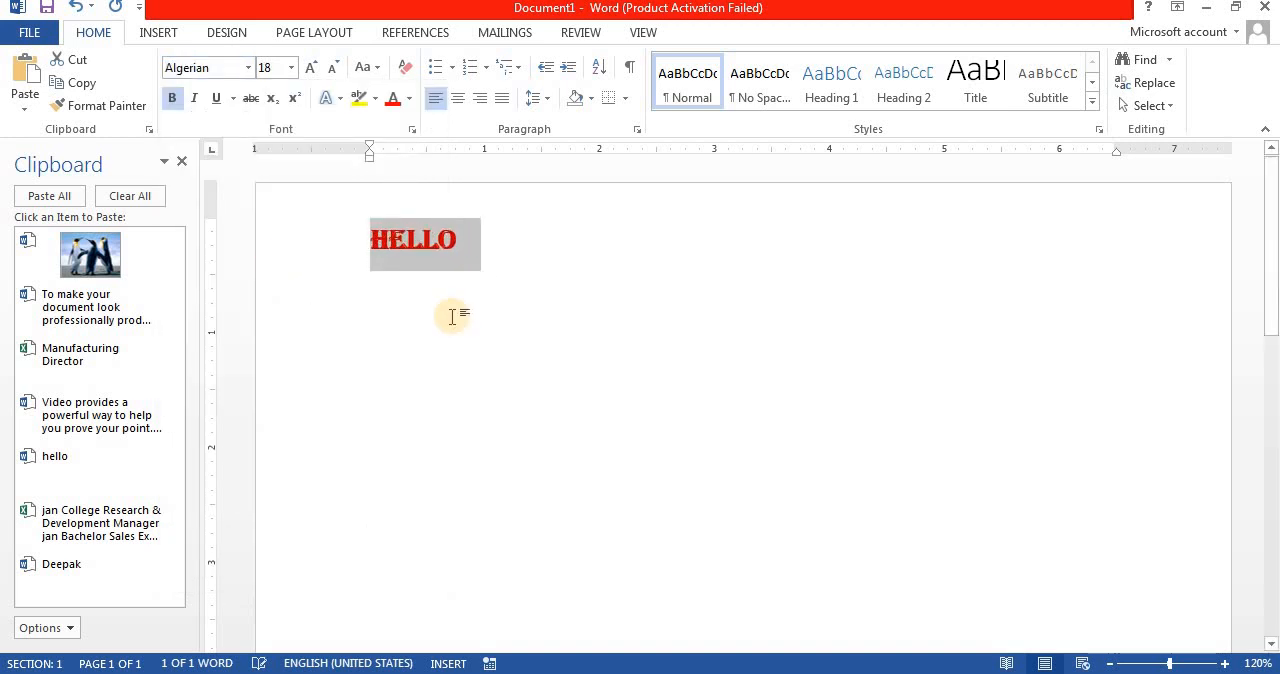
Step: Write a person's full name in capitals below HELLO, leaving blank space between the two lines
left_click(615, 376)
key("Return")
key("Return")
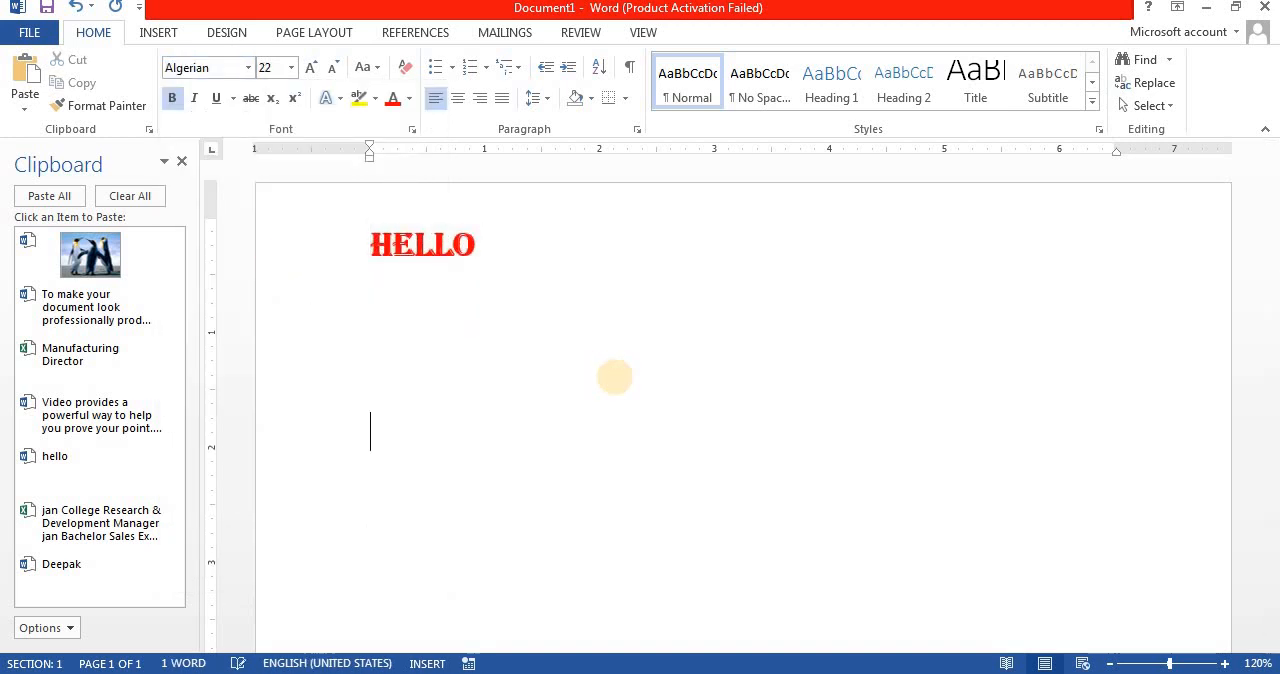
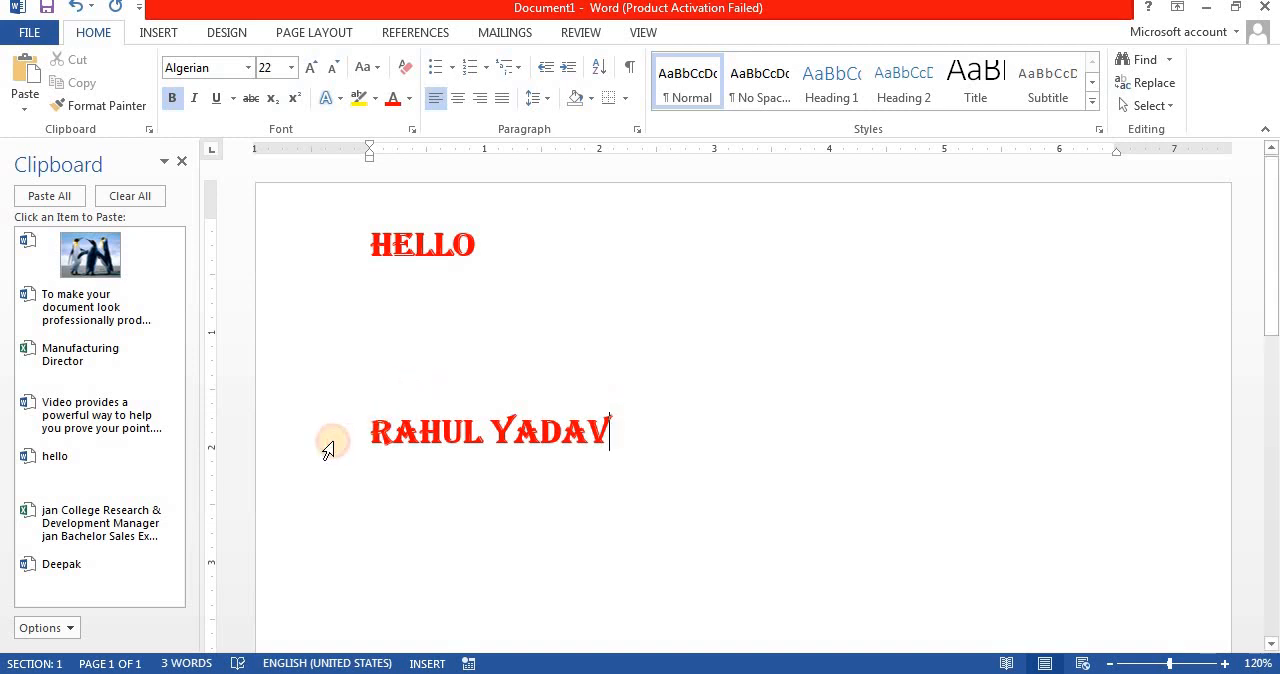
Step: Clear the character formatting from the name line and enlarge its text to size 16
left_click(329, 446)
key("ctrl+space")
key("ctrl+shift+period")
key("ctrl+shift+period")
key("ctrl+shift+period")
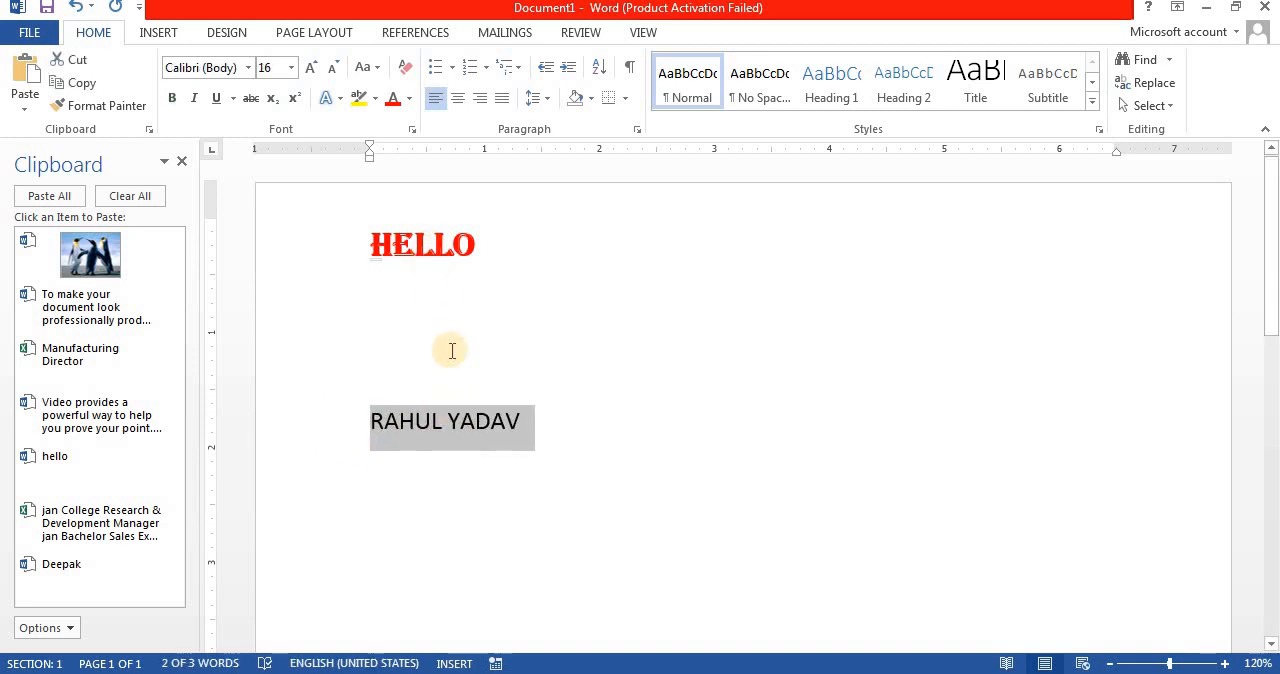
Step: Copy the formatting of HELLO onto the name line with Format Painter, and undo it
left_click(338, 249)
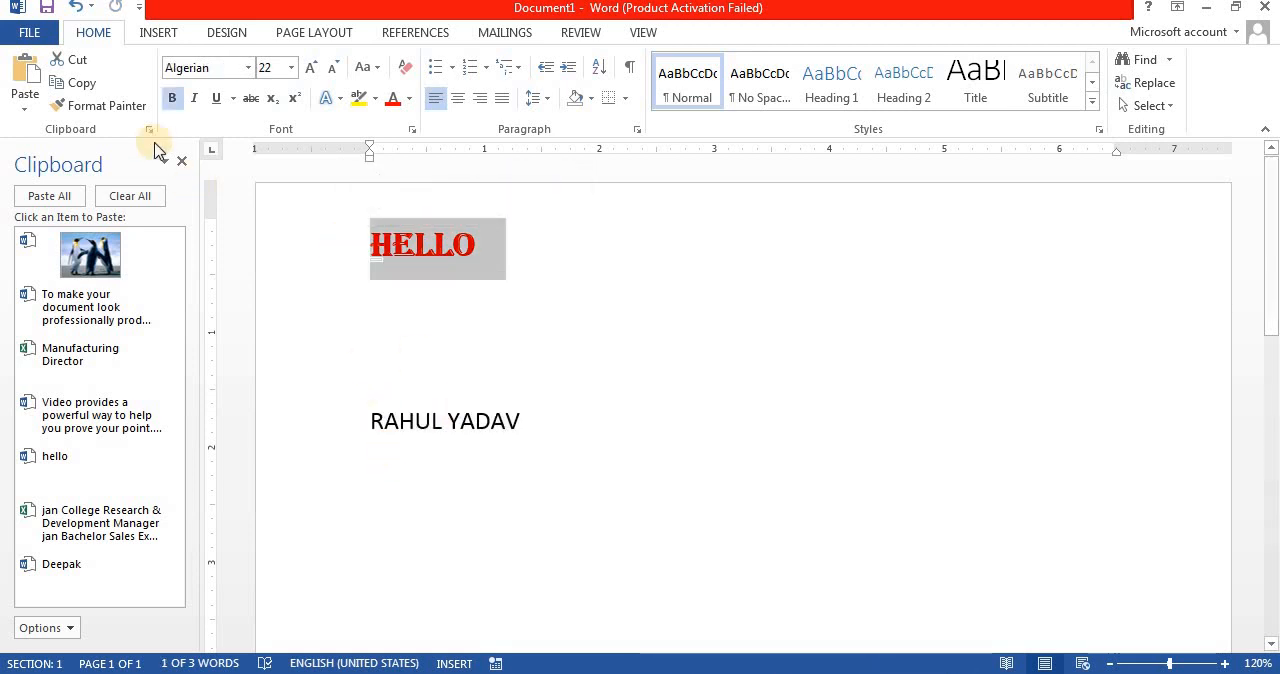
left_click(127, 112)
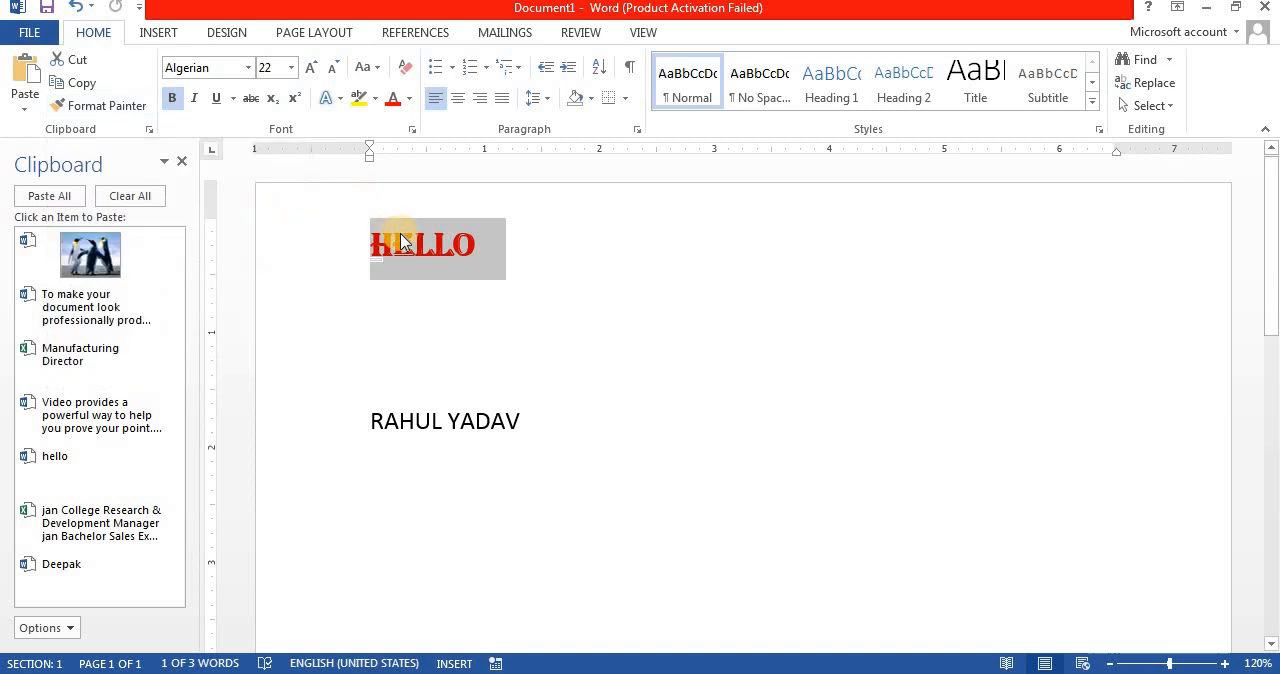
left_click(124, 112)
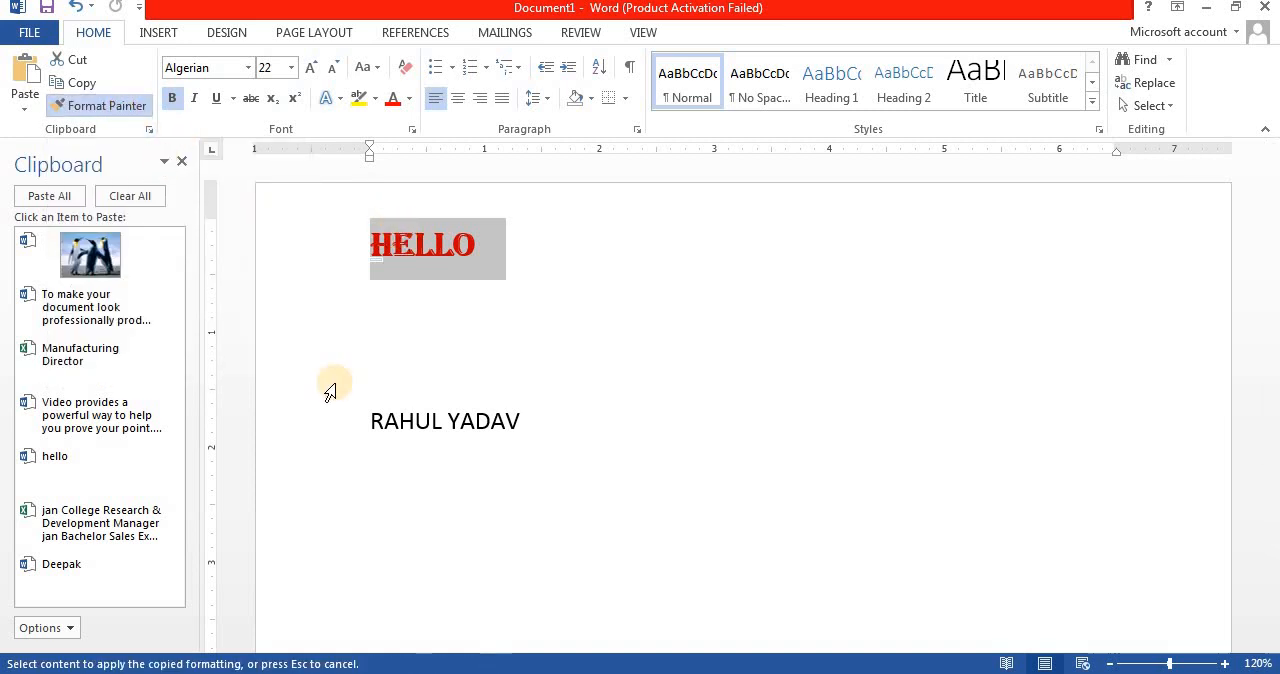
left_click_drag(366, 414, 520, 412)
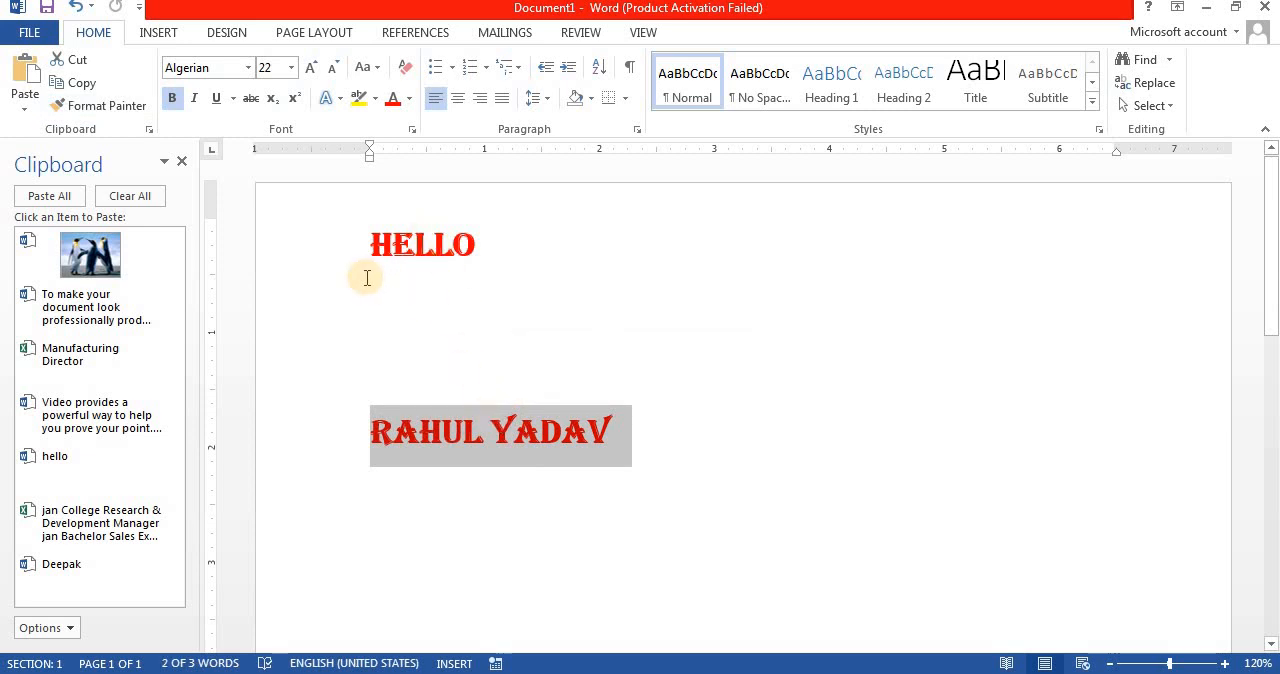
key("ctrl+z")
Step: Copy only the formatting of HELLO and paste that formatting onto the name line
left_click(302, 251)
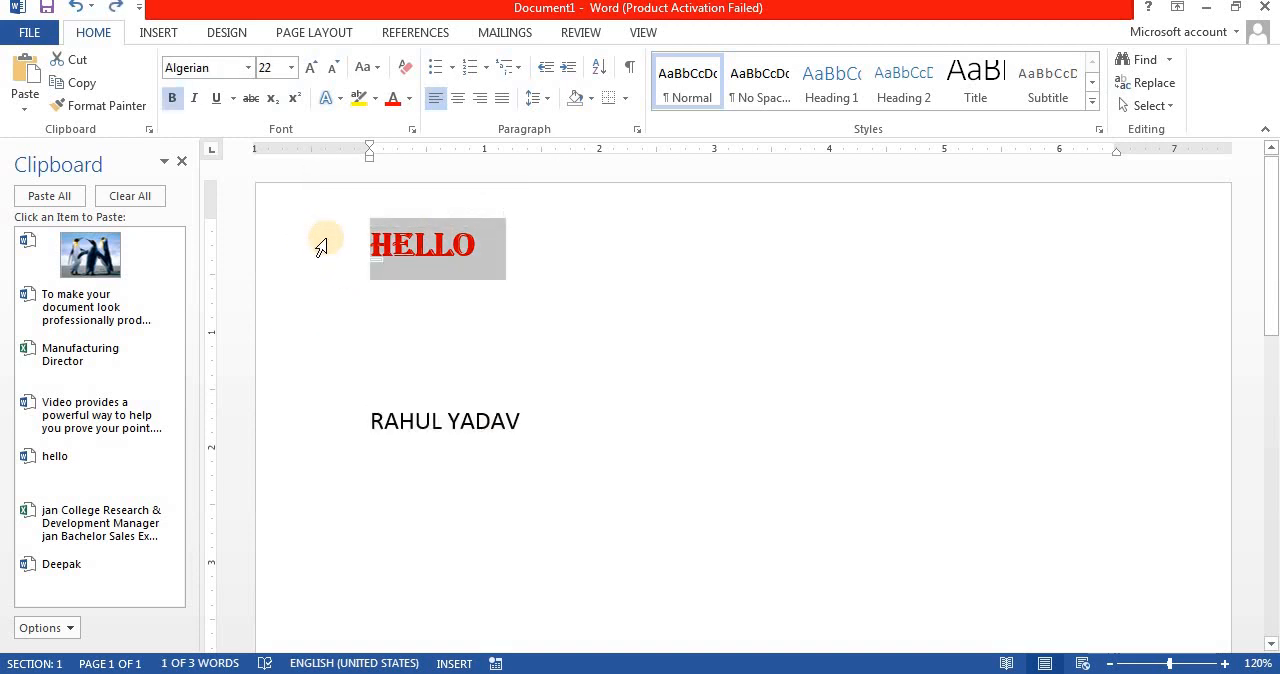
left_click(328, 428)
key("ctrl+shift+v")
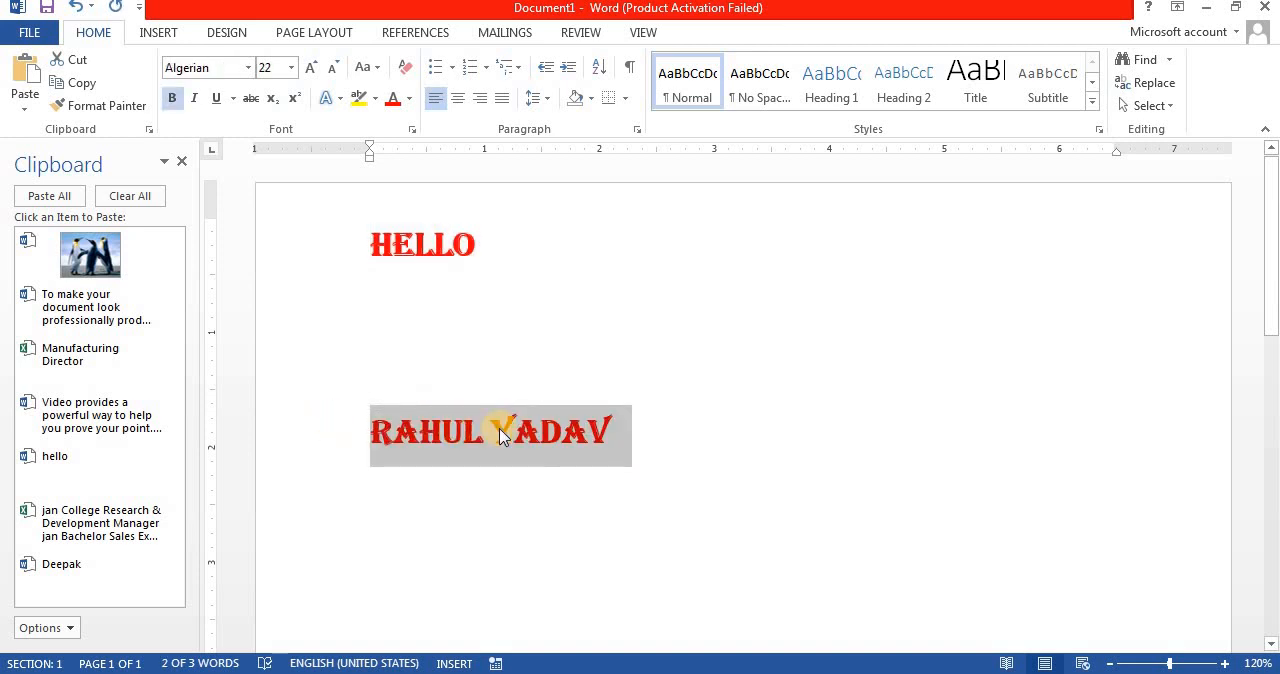
Step: Add an unformatted Hello below the name line and paste the copied HELLO formatting onto it
left_click(699, 467)
key("Return")
key("Return")
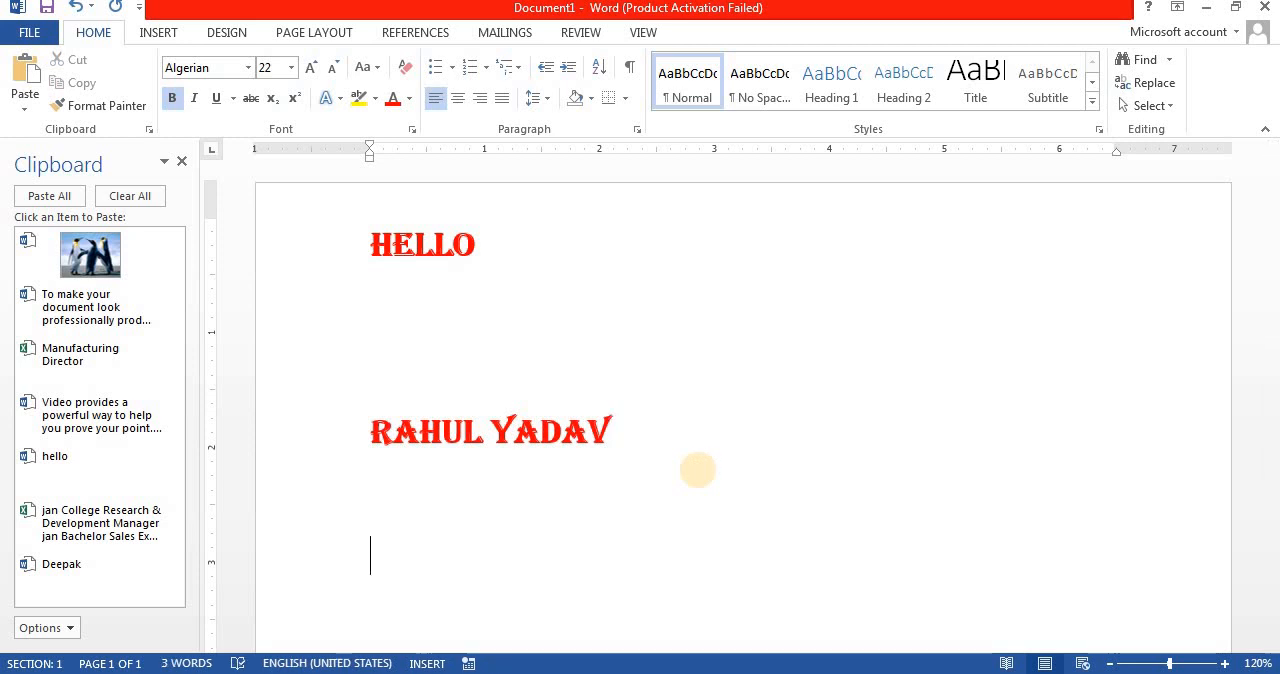
key("ctrl+space")
type("Hel")
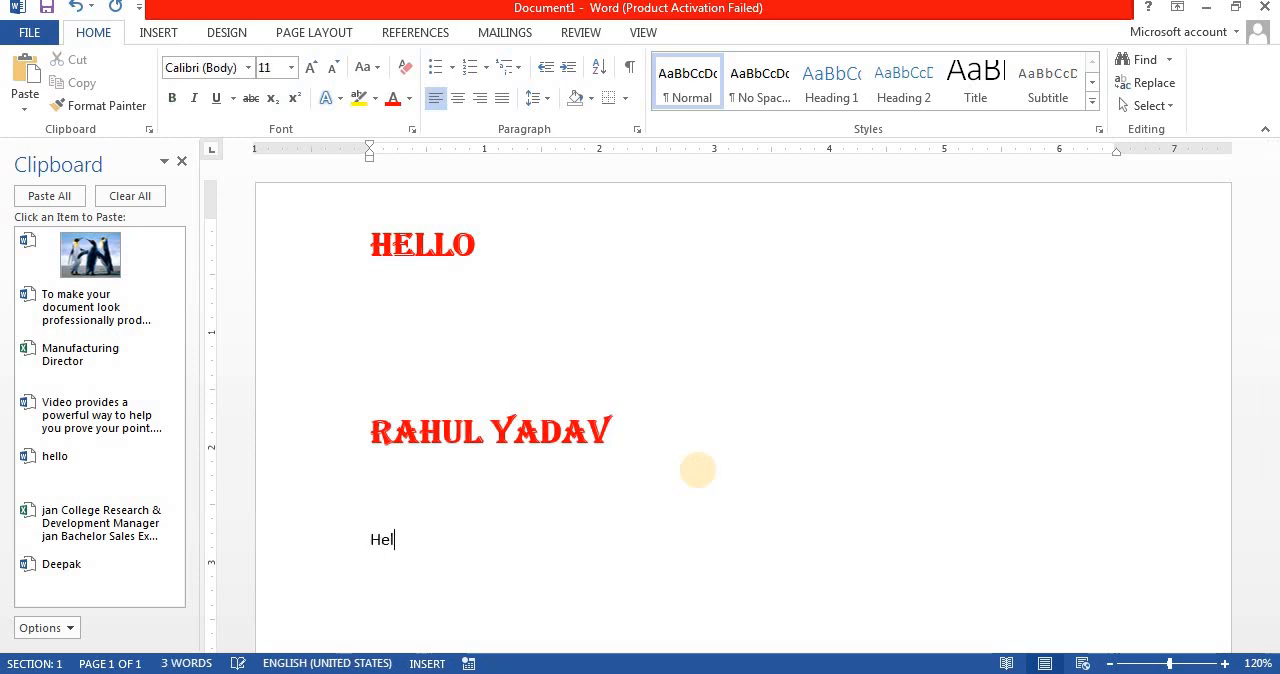
type("lo")
left_click(323, 553)
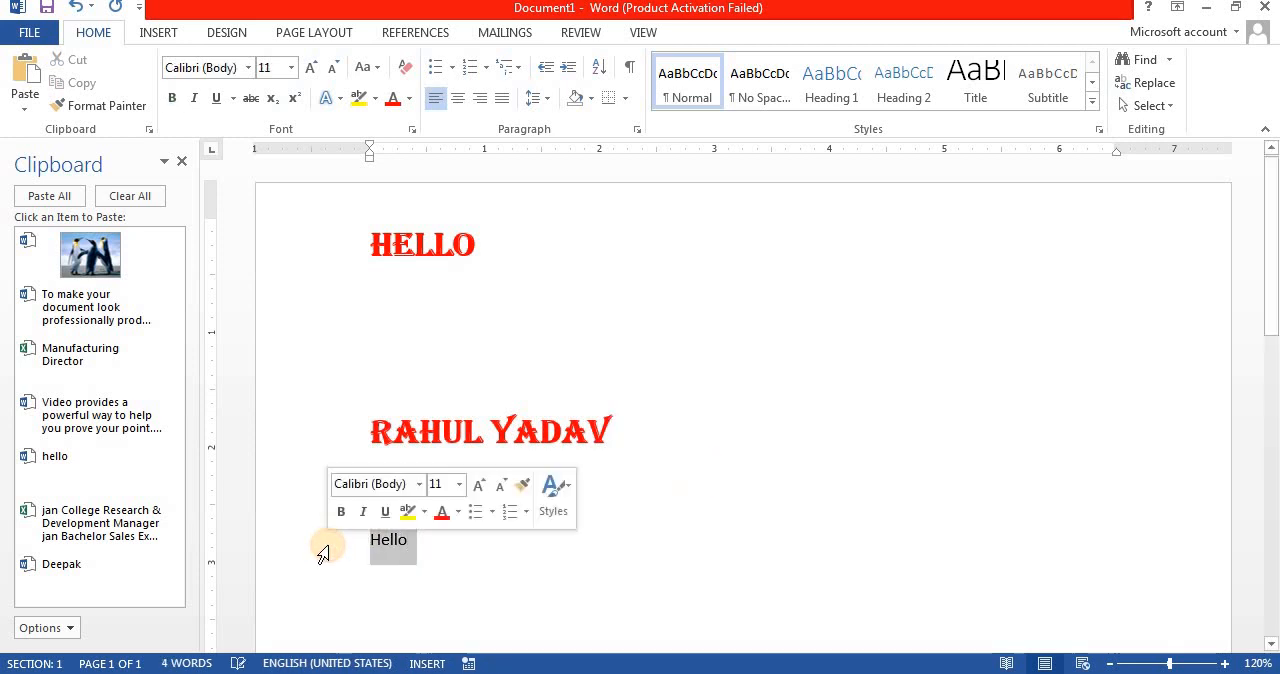
key("ctrl+shift+v")
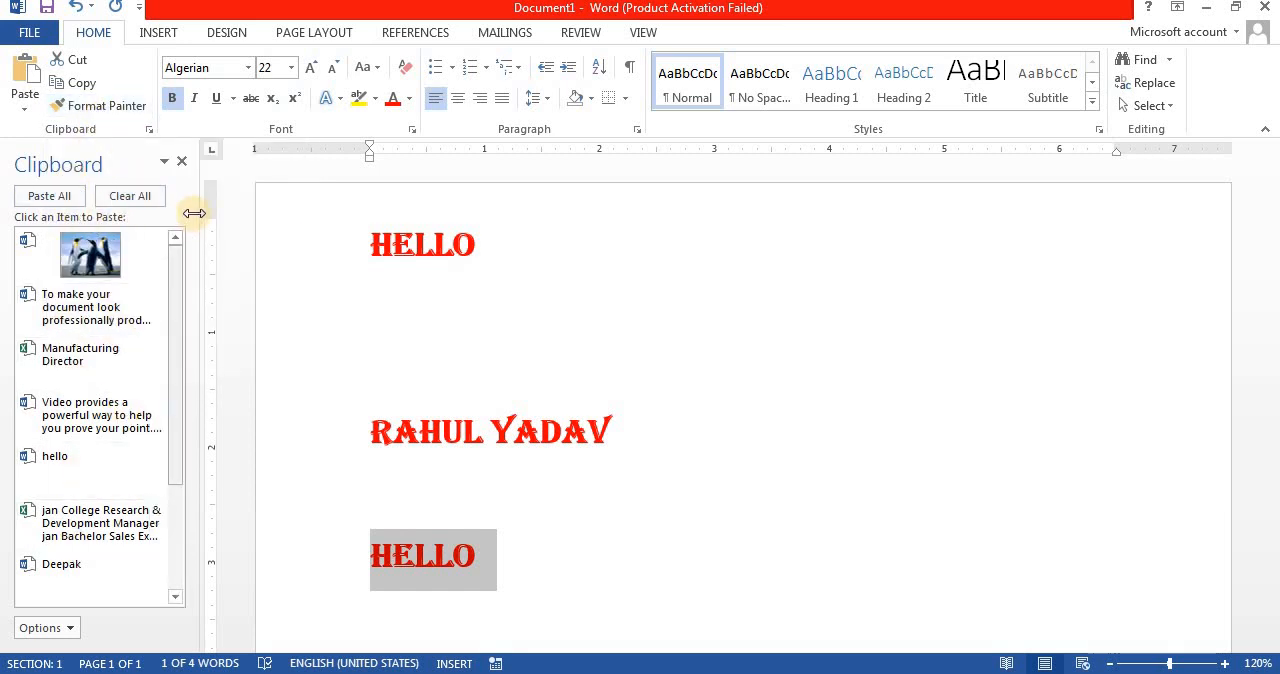
left_click(497, 327)
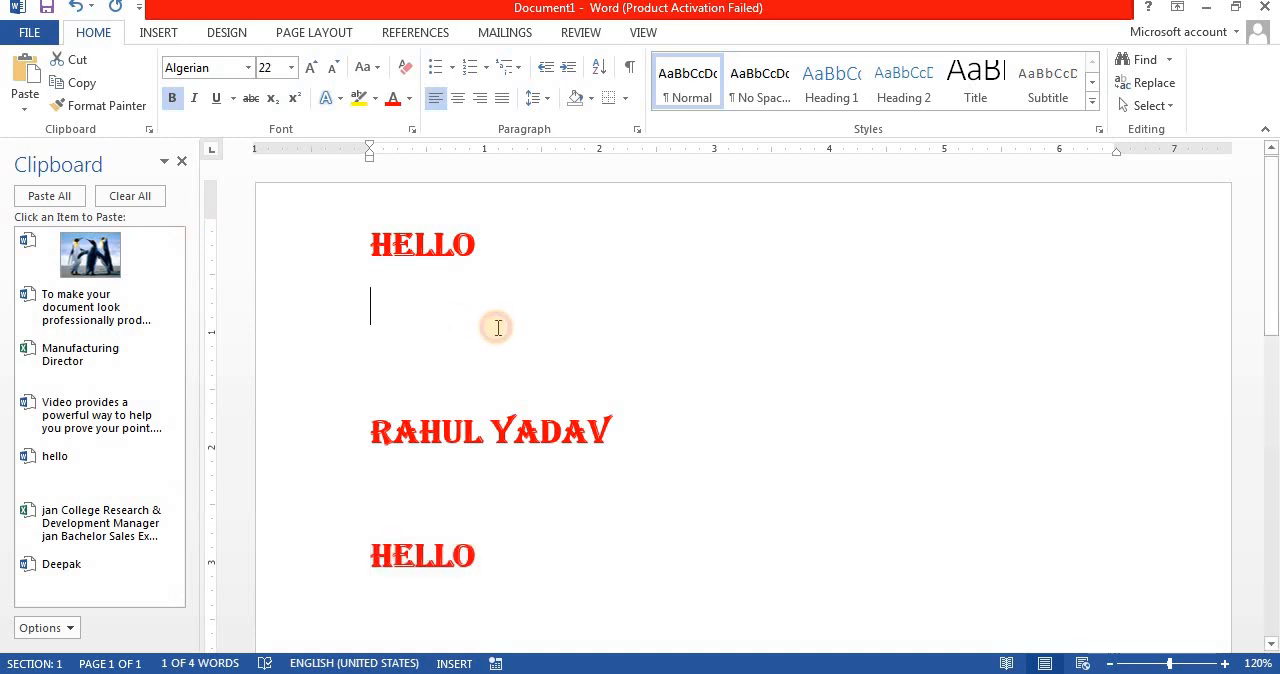
left_click(122, 106)
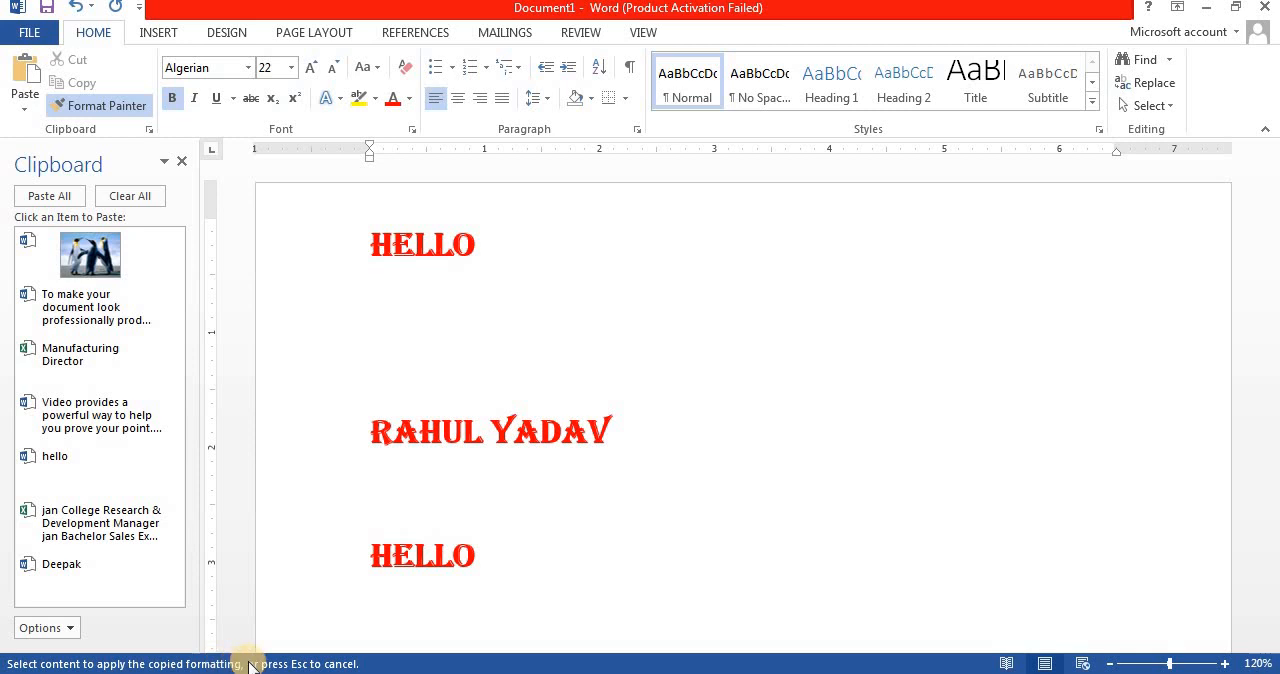
key("Escape")
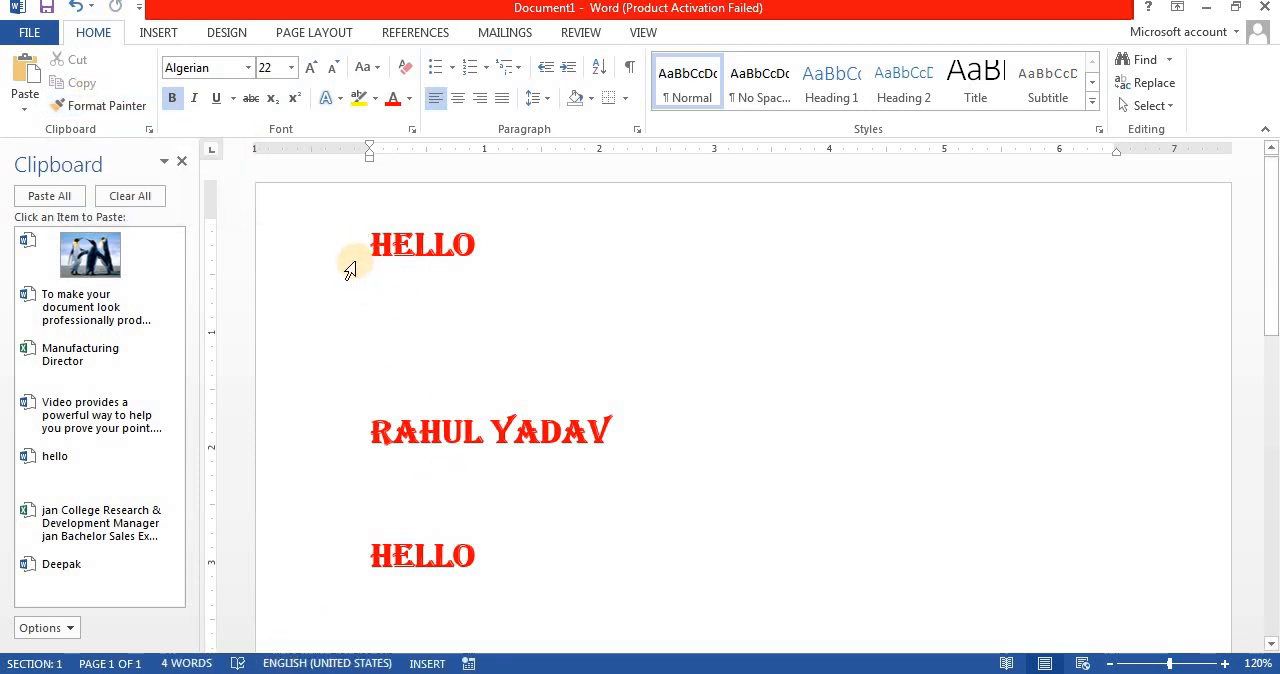
left_click(227, 97)
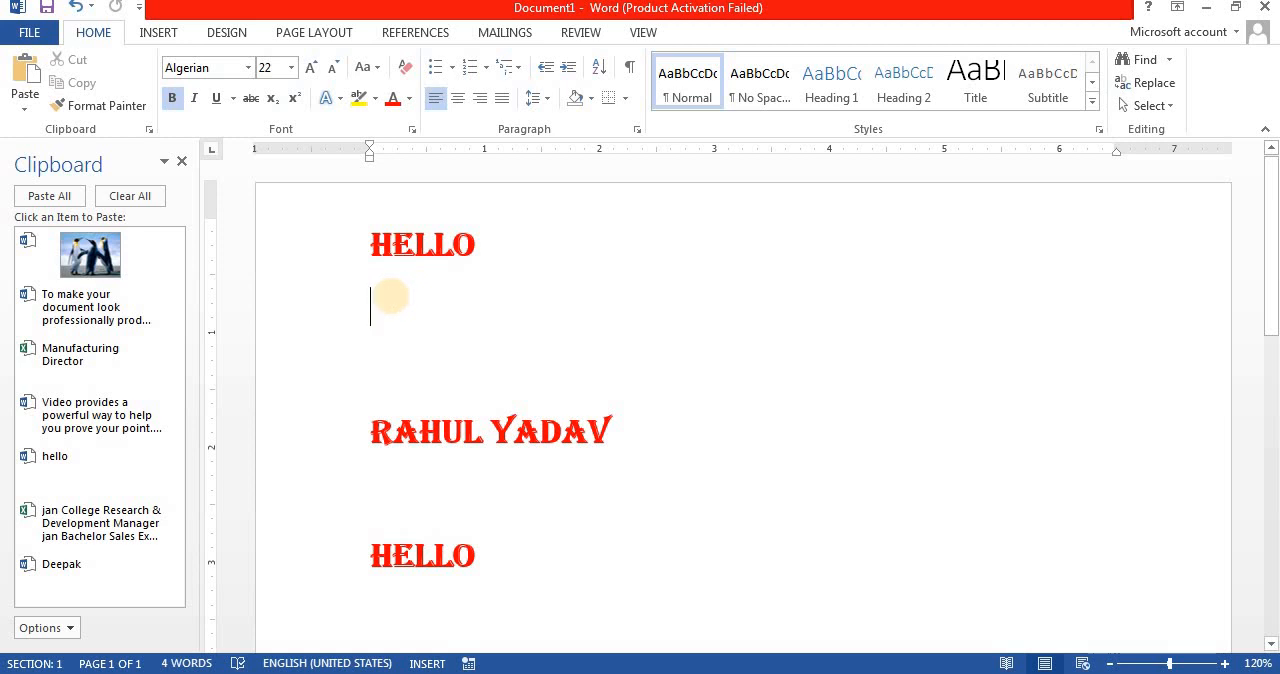
left_click(314, 255)
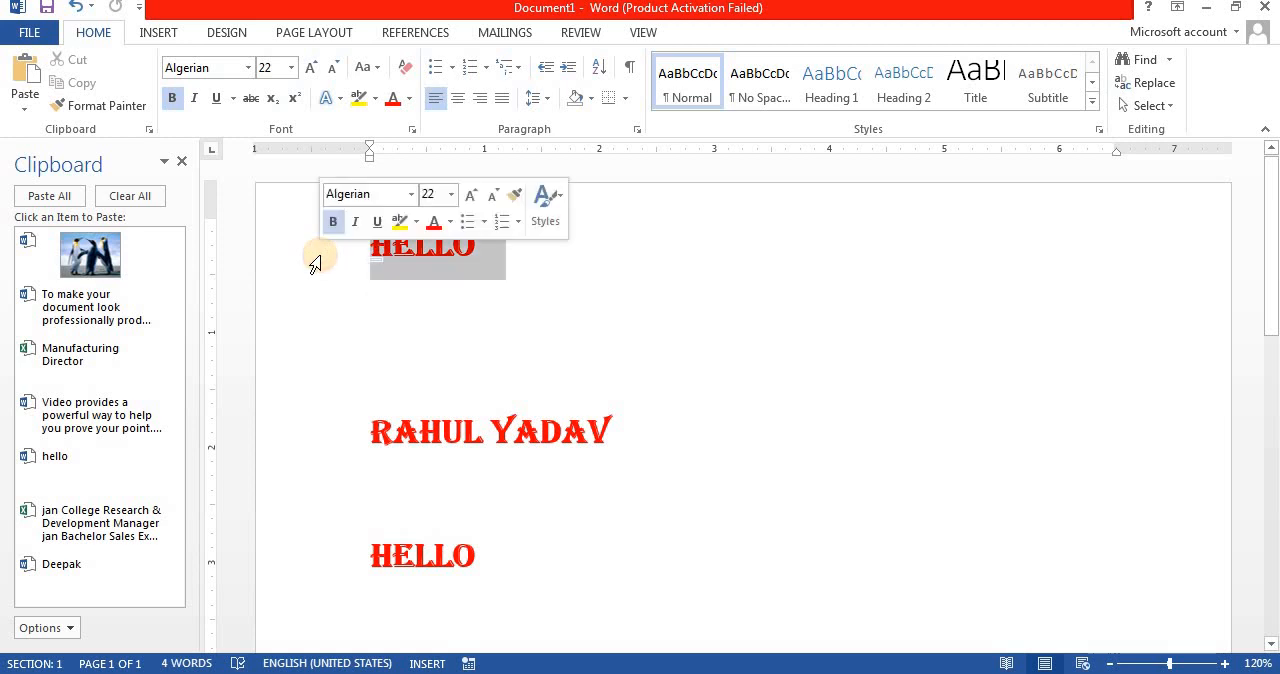
left_click(382, 266)
left_click(576, 218)
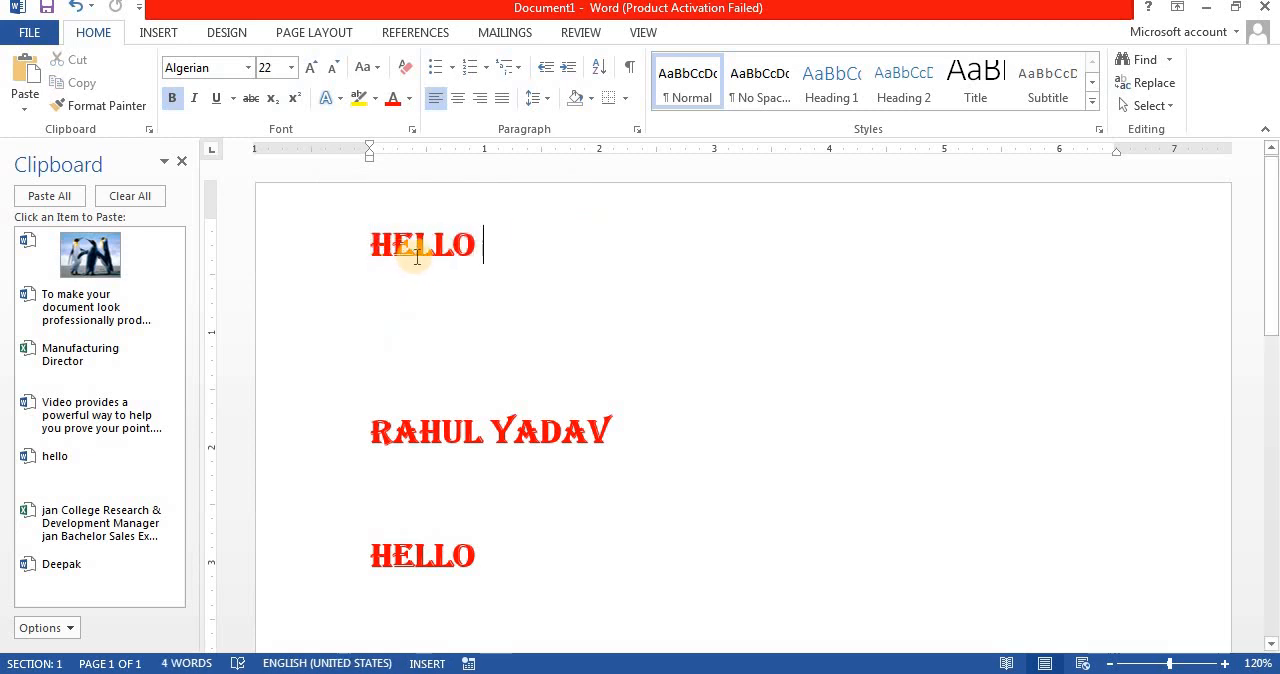
Step: Insert spaces between the letters of the first HELLO so that it reads H E L LO
left_click(394, 249)
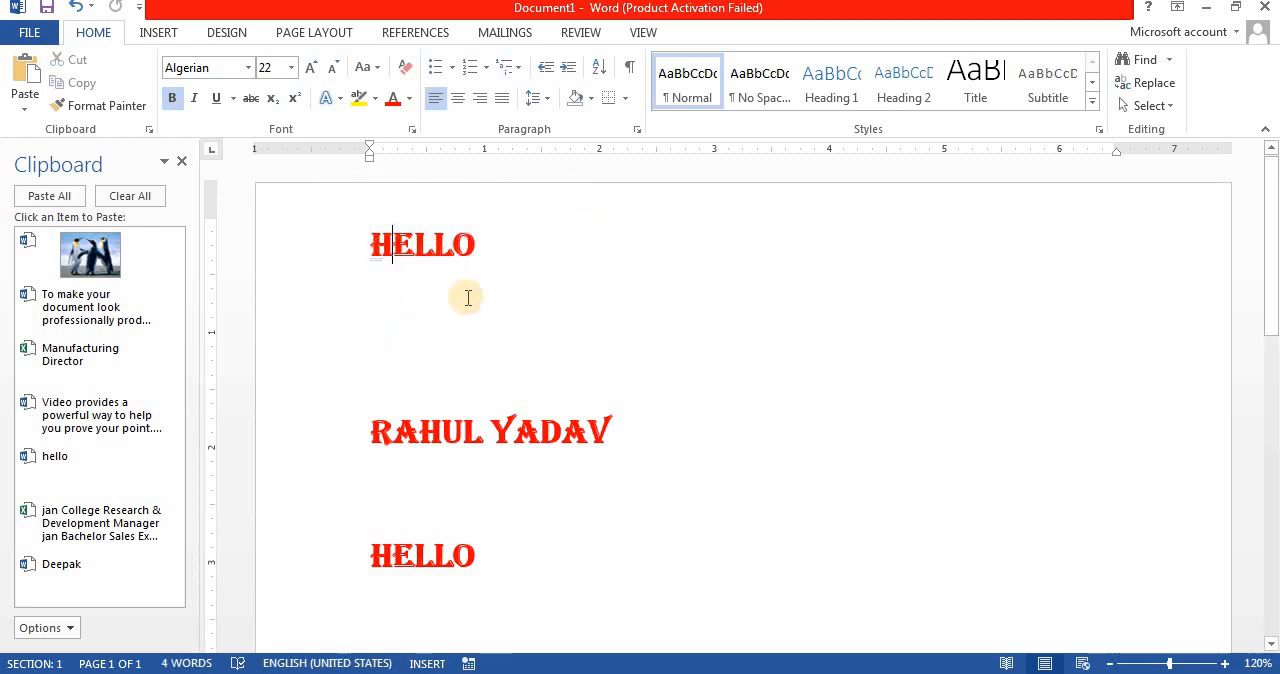
left_click(428, 250)
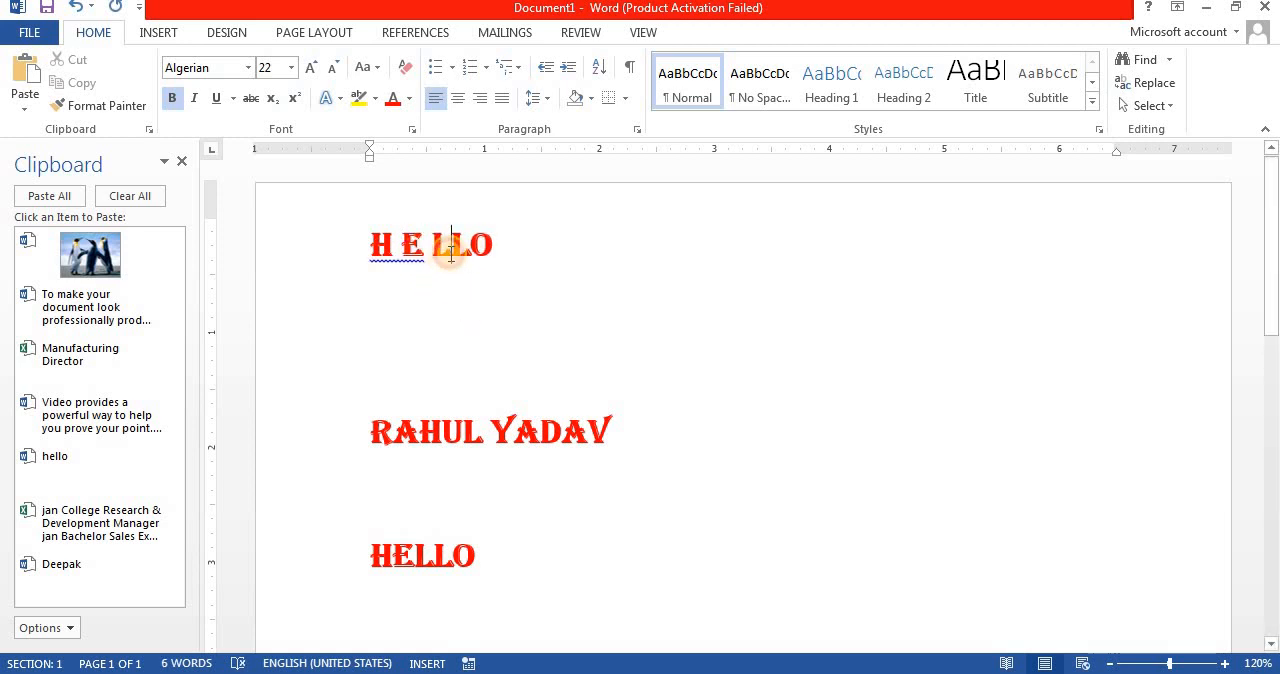
left_click(447, 250)
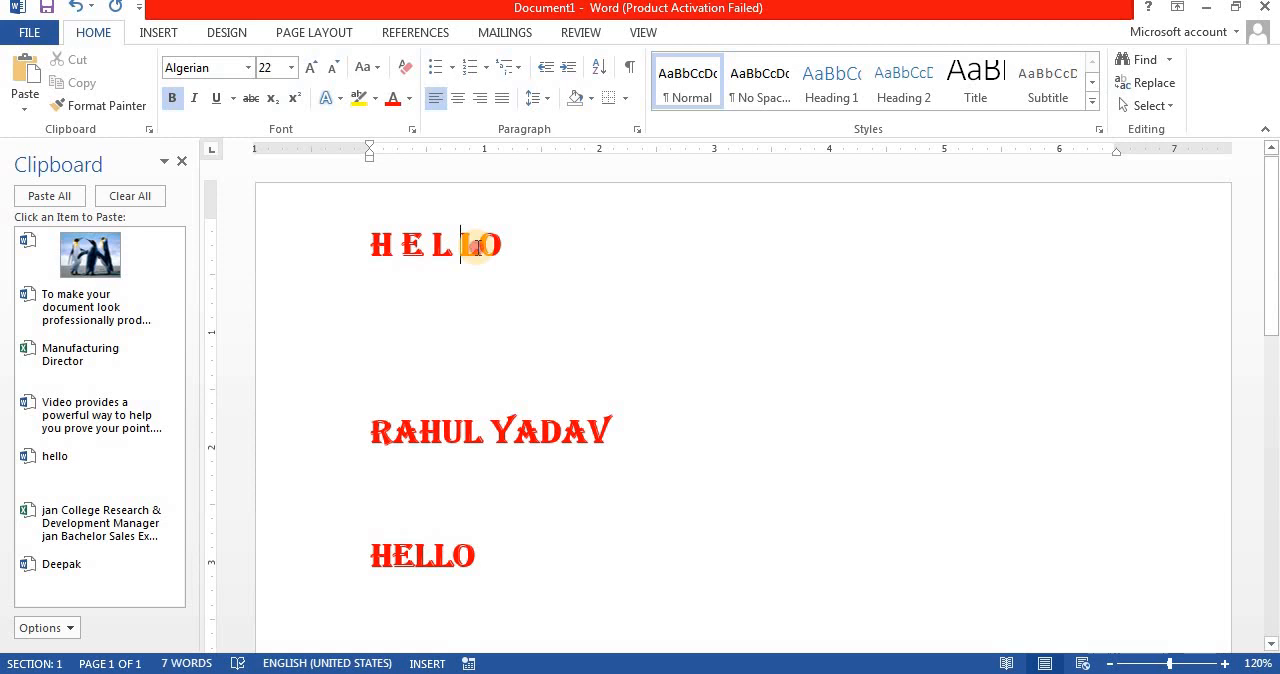
Step: Replace all the text on the page with sample text generated by =RAND(1)
left_click_drag(349, 251, 435, 567)
type("=")
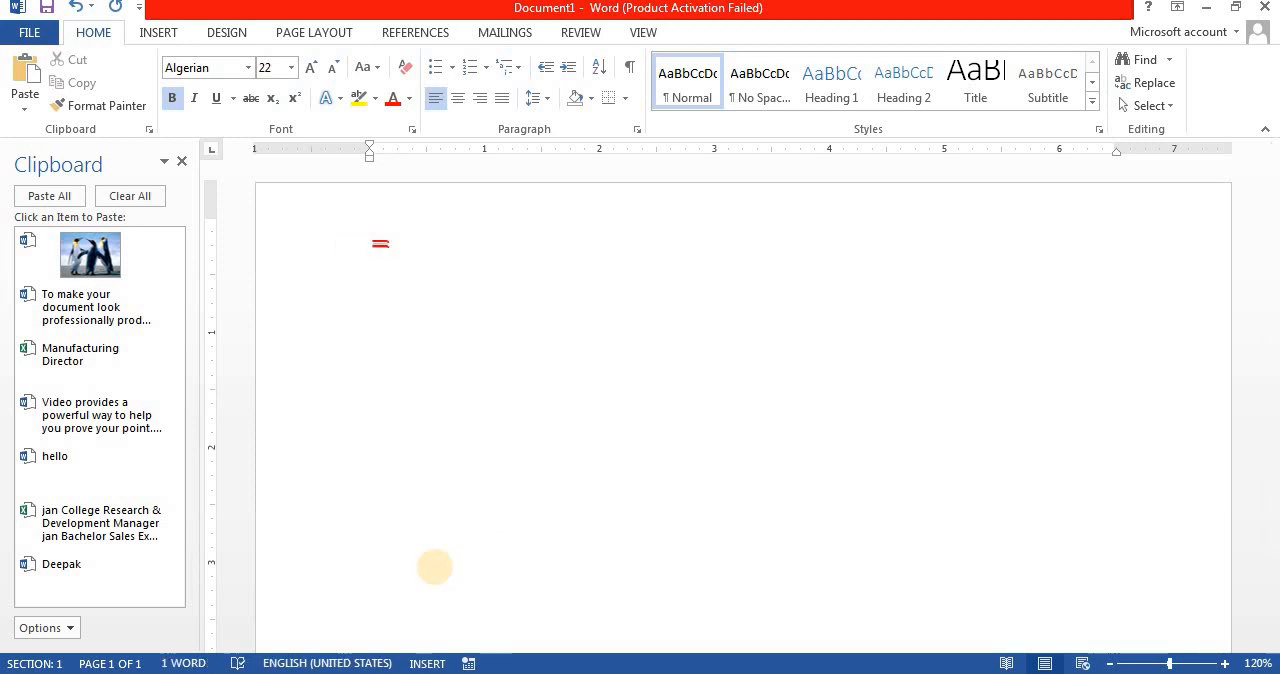
type("RAND(1)")
key("Return")
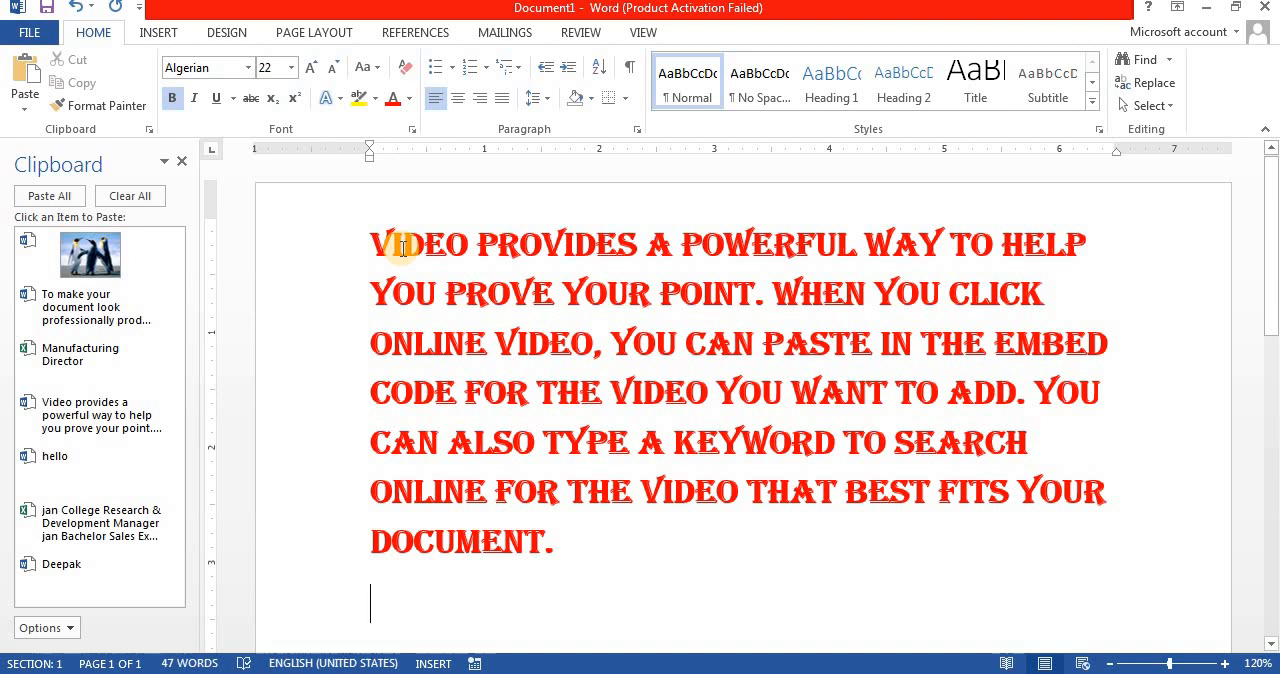
Step: Expand the character spacing of the whole sample paragraph by 1.5 pt in the advanced font settings
left_click_drag(371, 243, 543, 541)
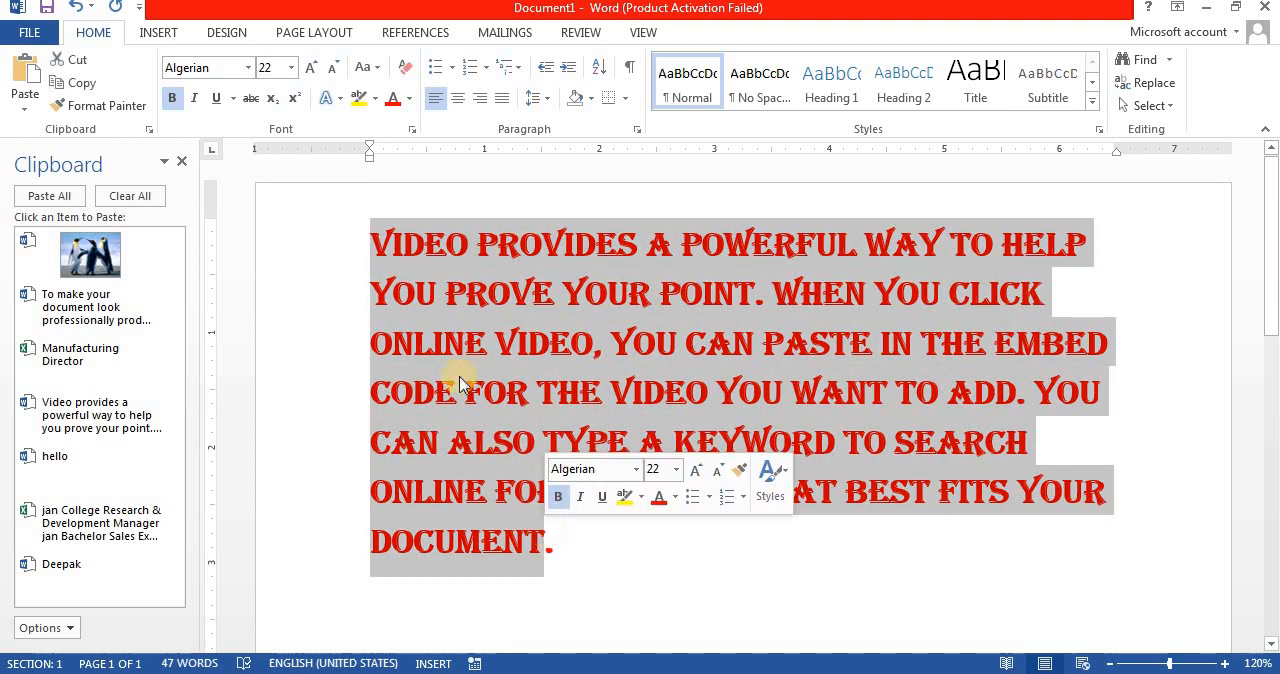
left_click(411, 129)
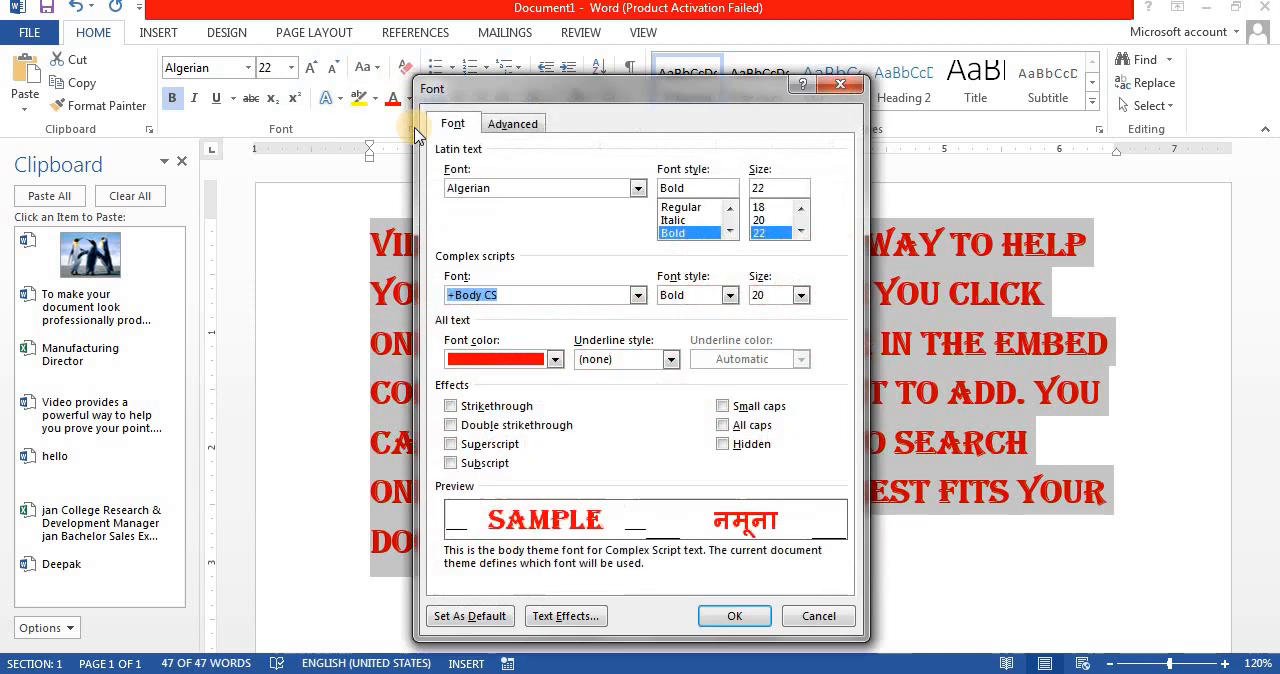
left_click(515, 128)
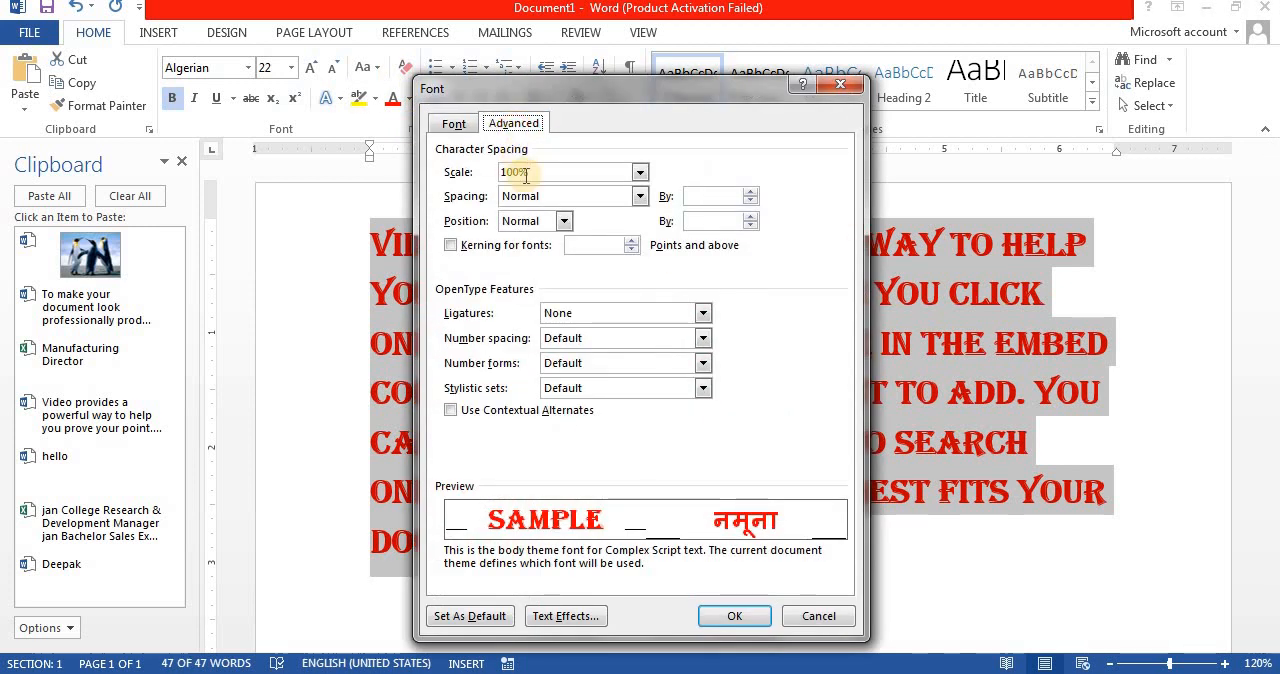
left_click(585, 196)
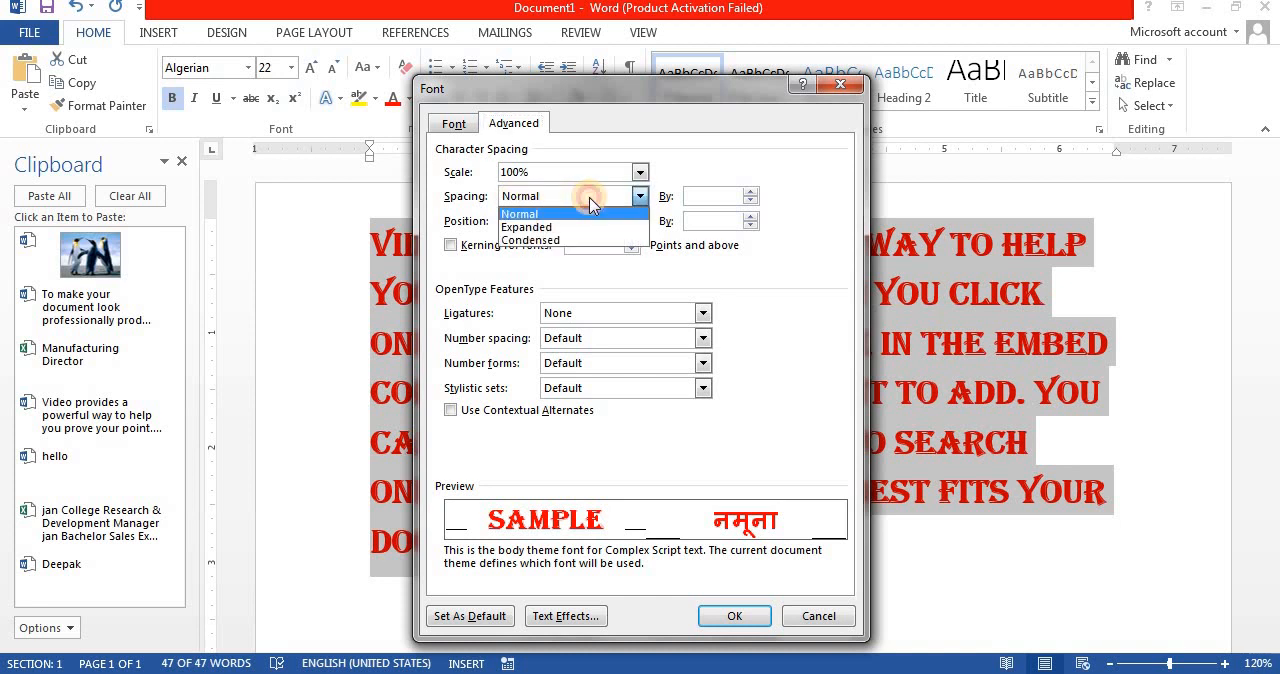
left_click(560, 228)
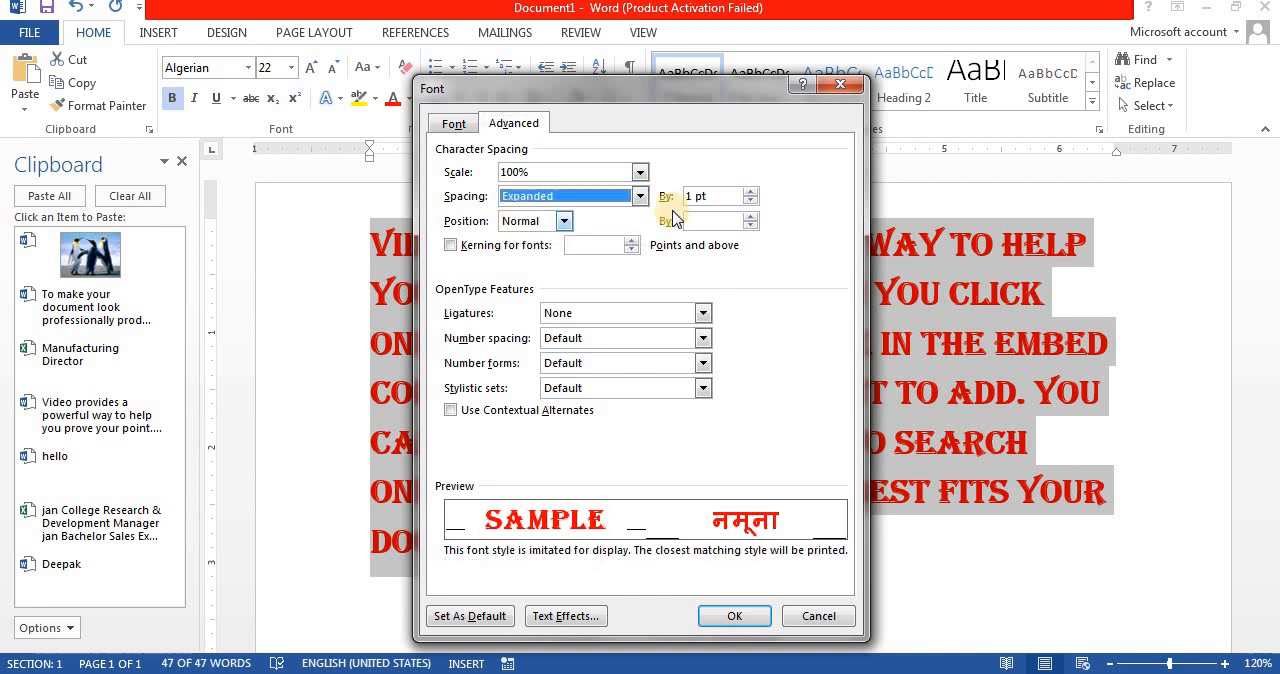
left_click(749, 192)
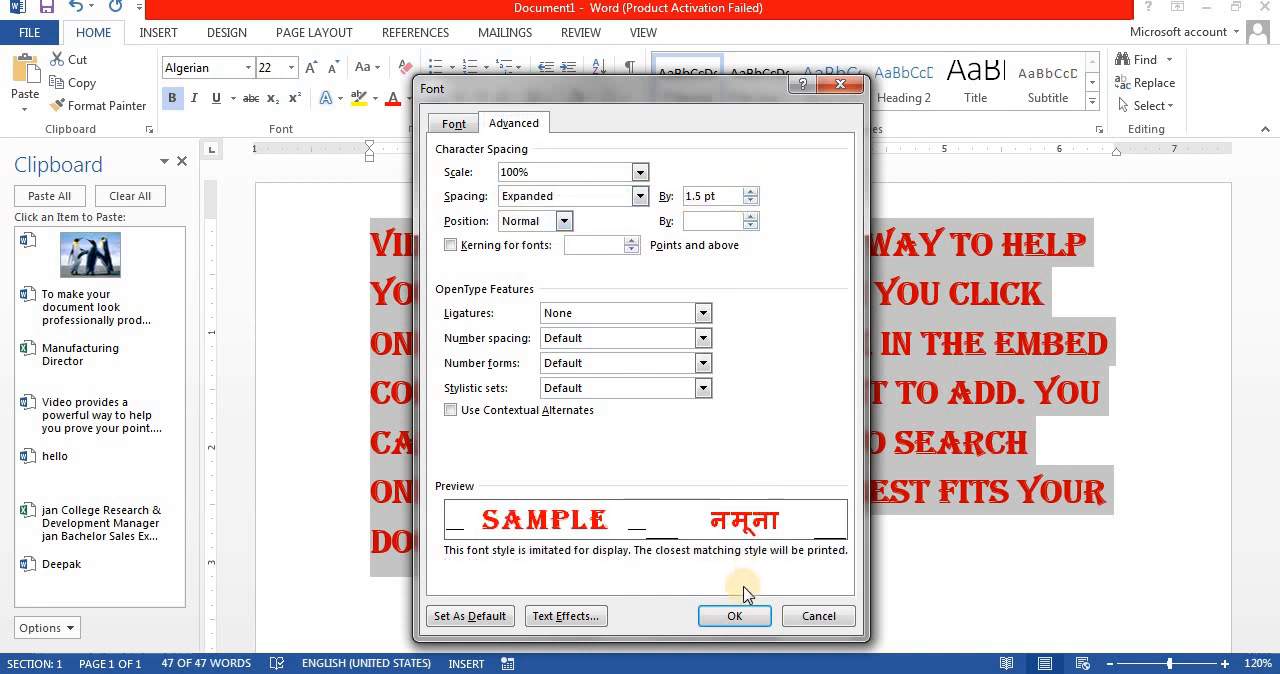
left_click(737, 616)
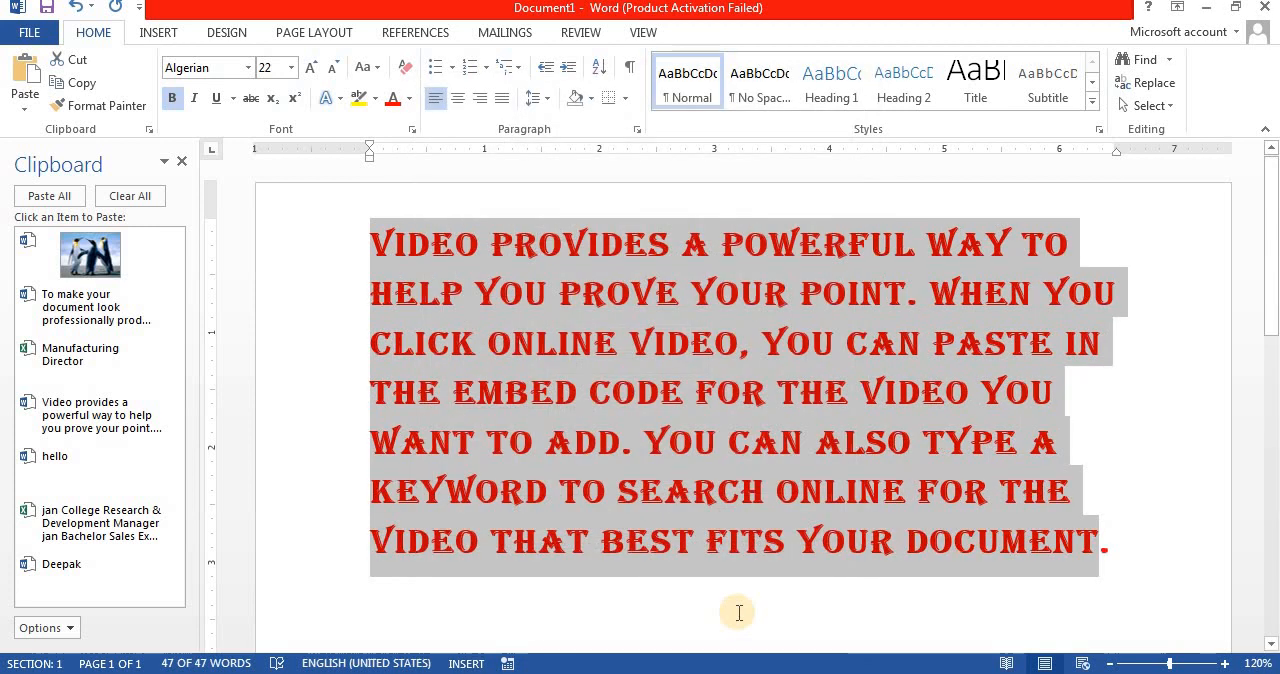
Step: Undo and redo the spacing change to compare both versions of the paragraph, and recheck its character spacing settings
key("ctrl+z")
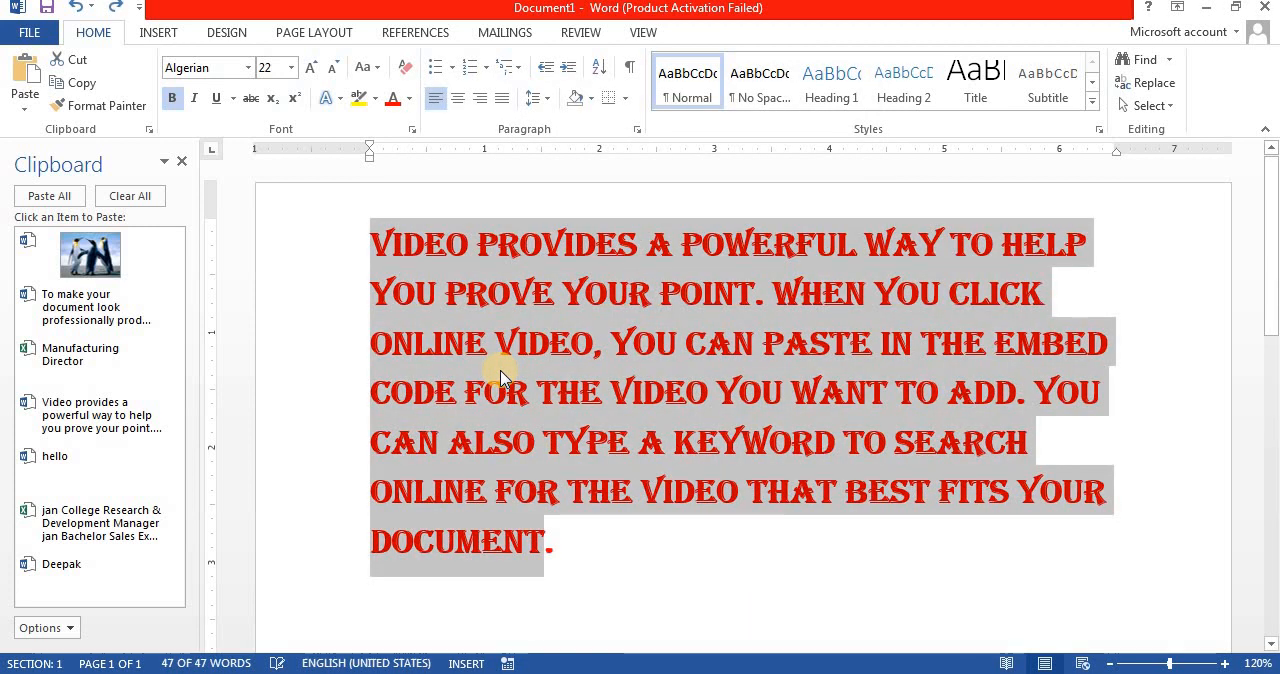
key("ctrl+y")
key("ctrl+z")
key("ctrl+y")
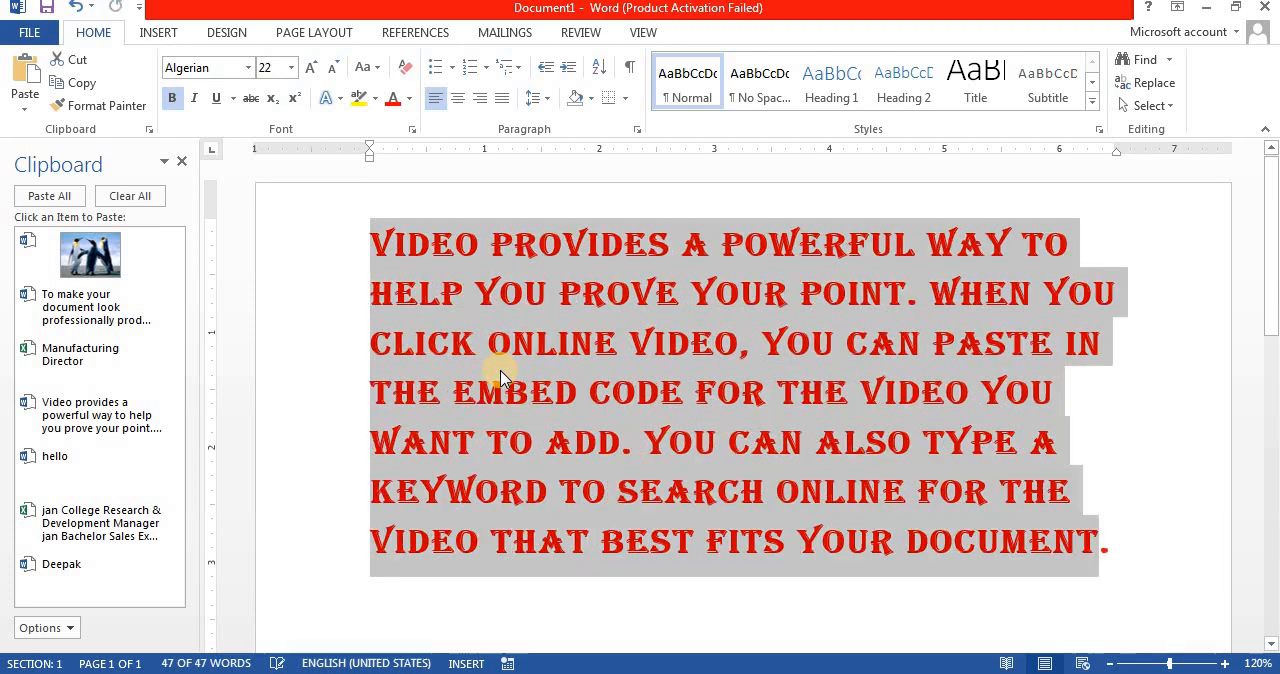
left_click(412, 130)
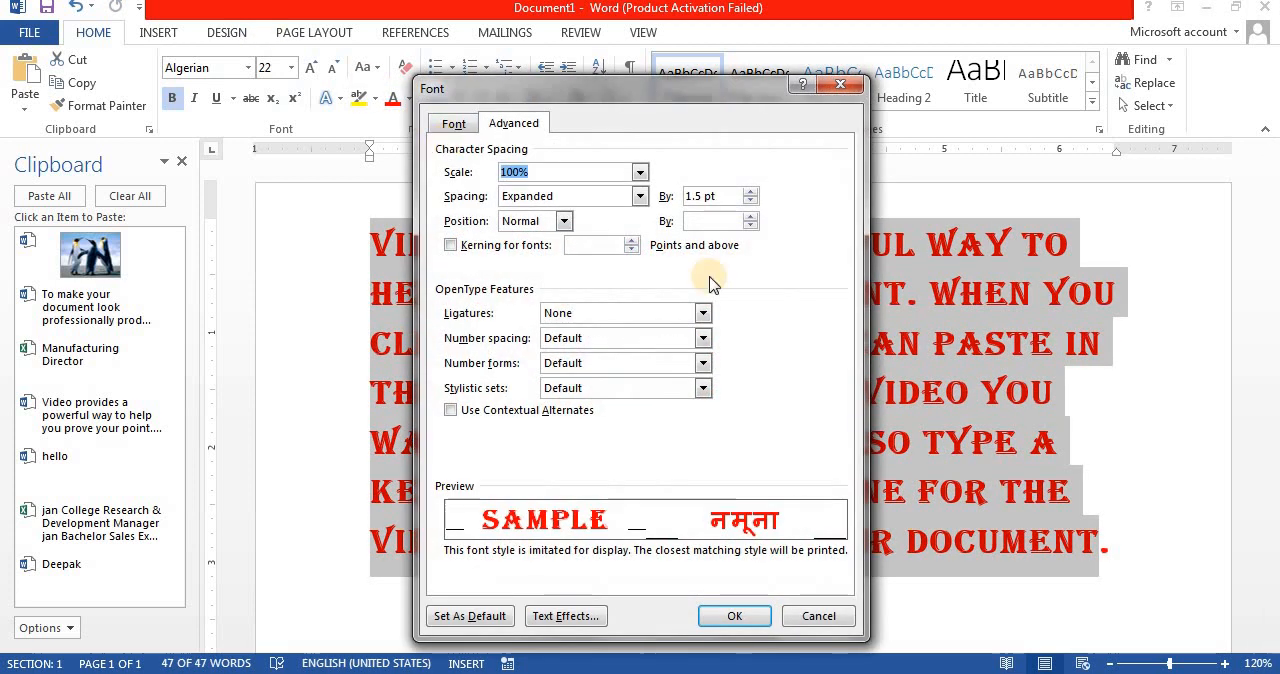
key("Escape")
Step: Replace the sample paragraph with the text COMPUTER COURSE
key("Delete")
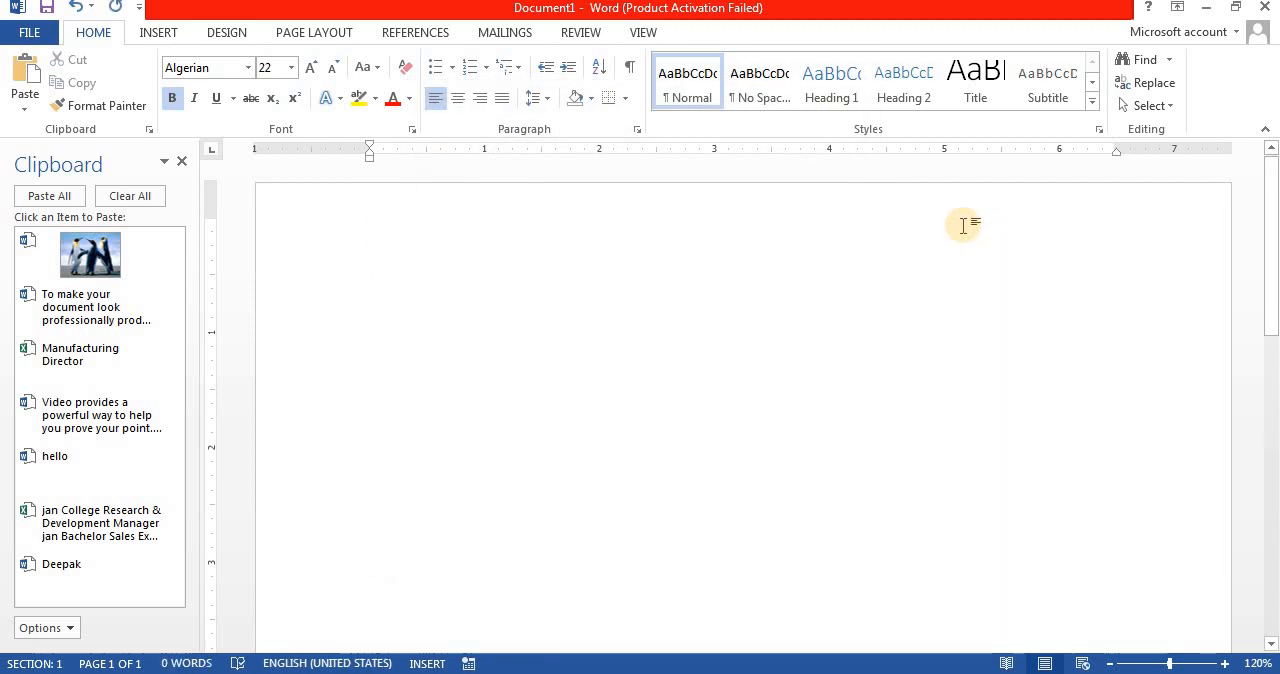
type("COMPU")
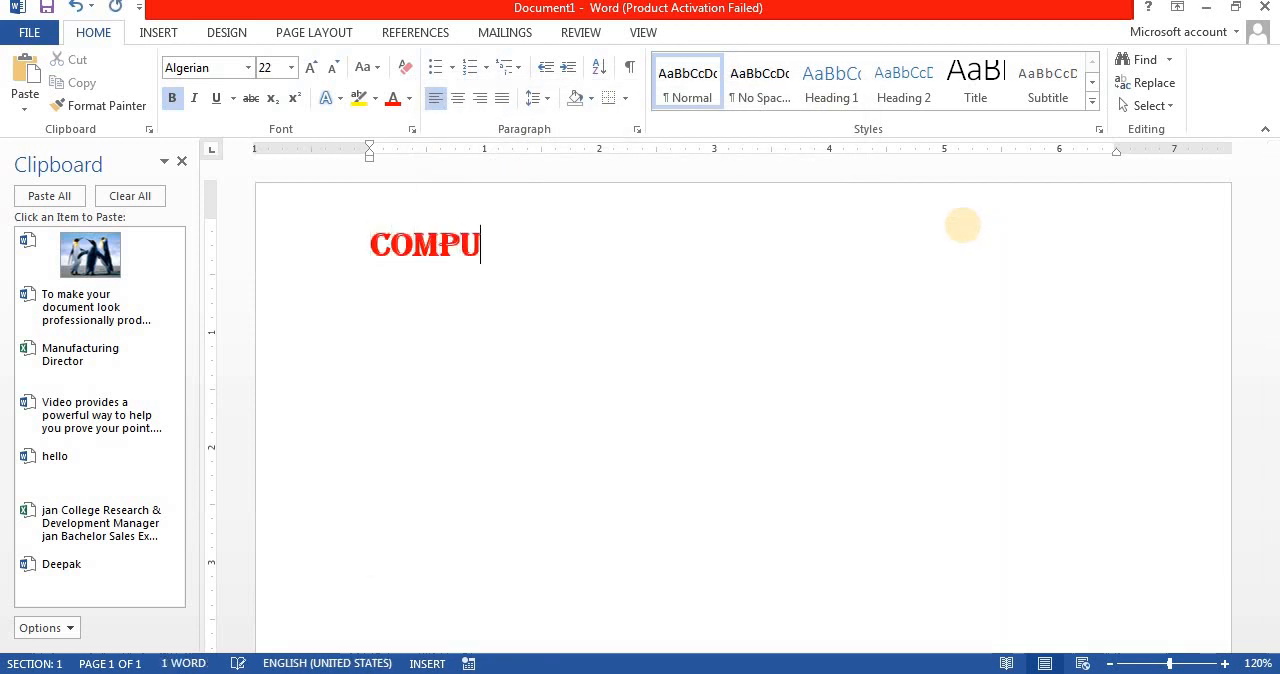
type("TER COURSE")
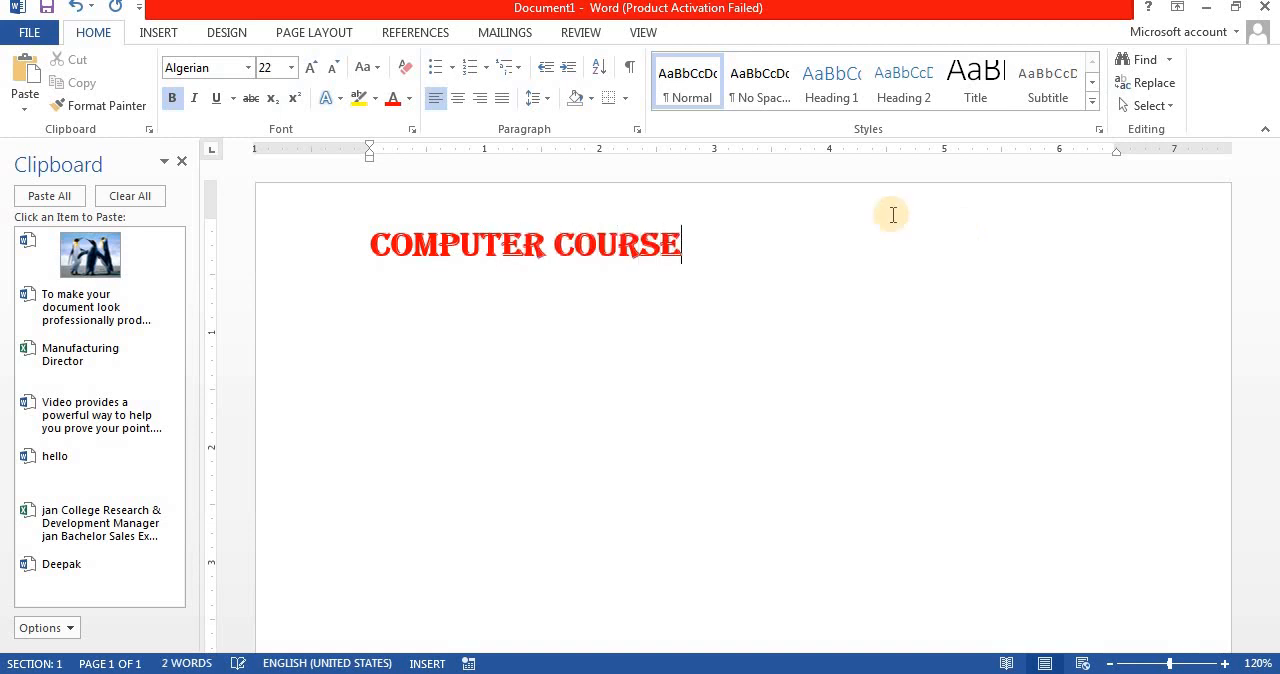
Step: Set the character scale of the COMPUTER COURSE line to 200%
left_click(349, 241)
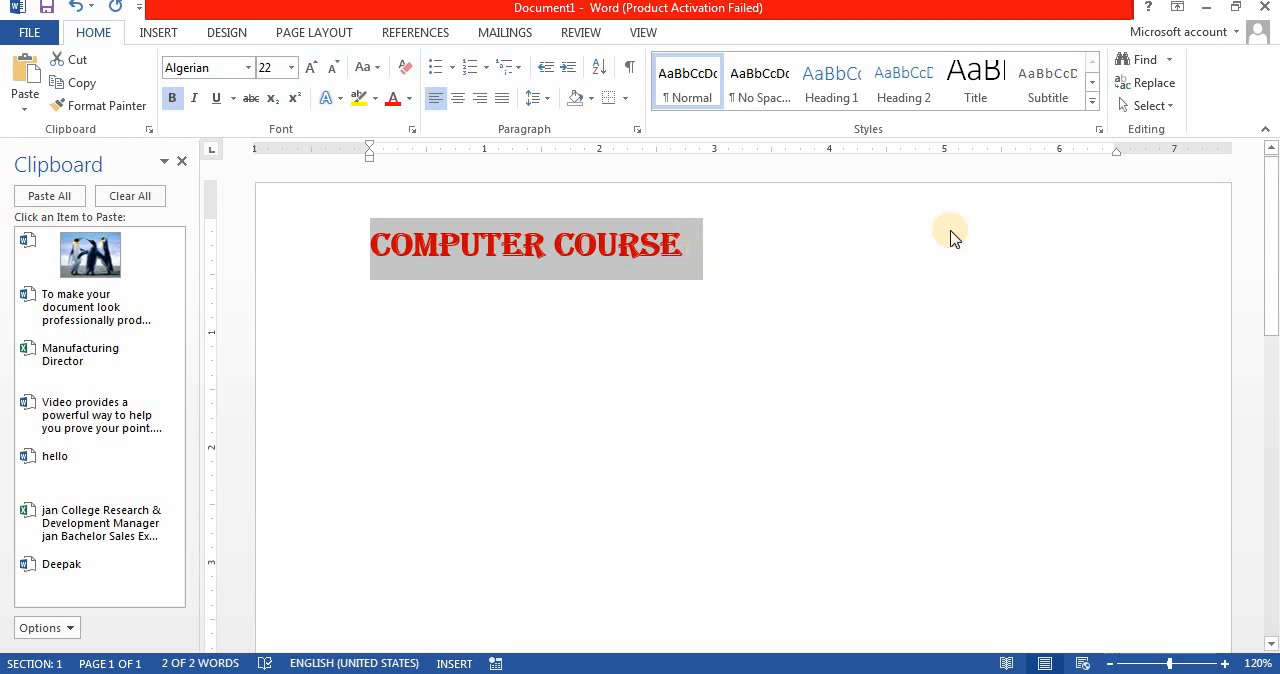
left_click(412, 133)
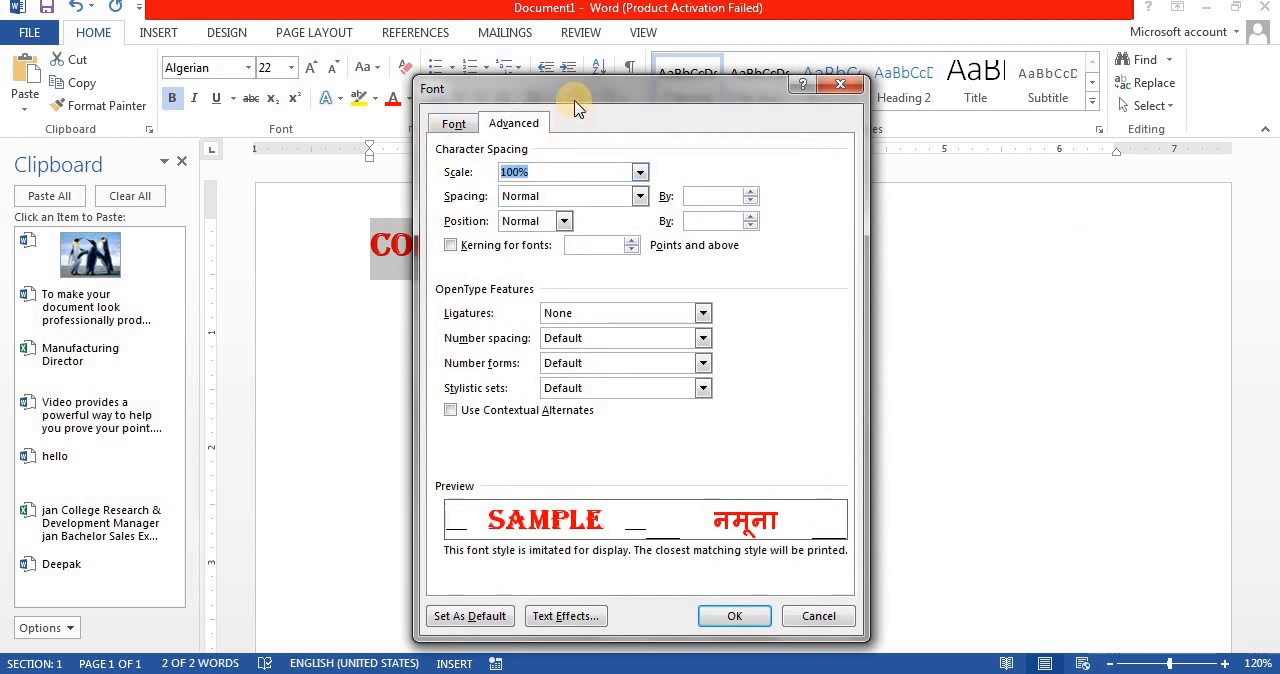
left_click_drag(616, 88, 862, 97)
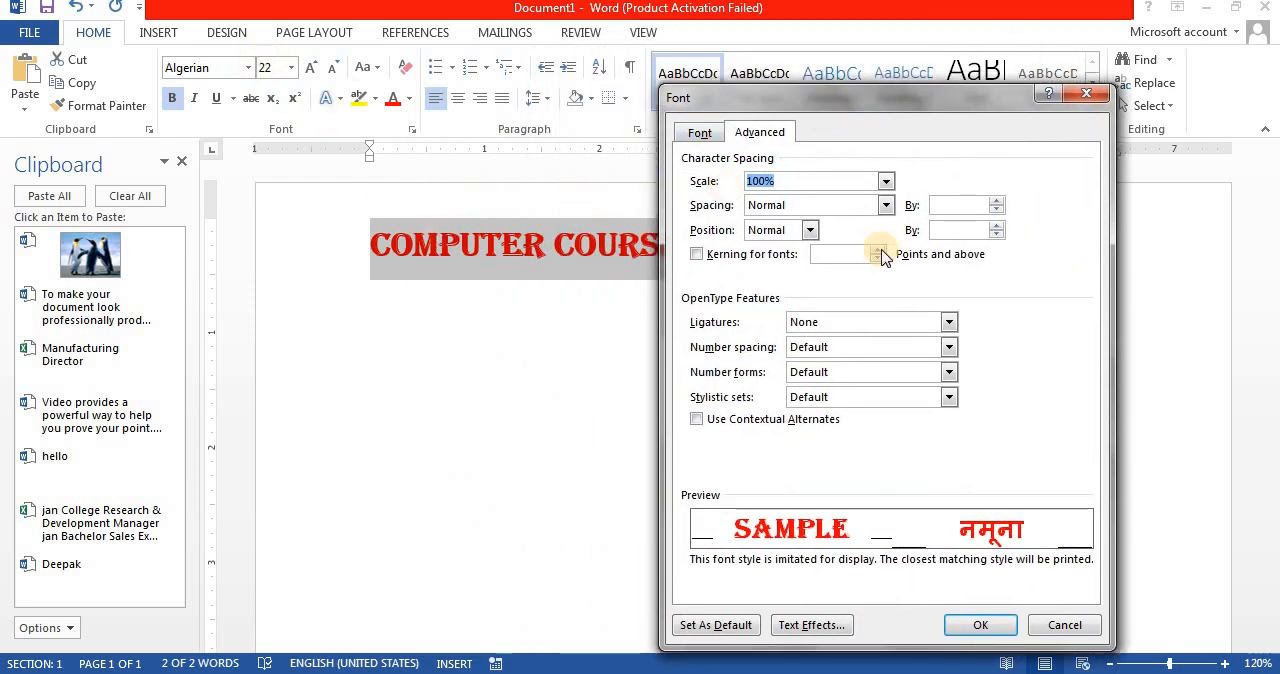
key("Return")
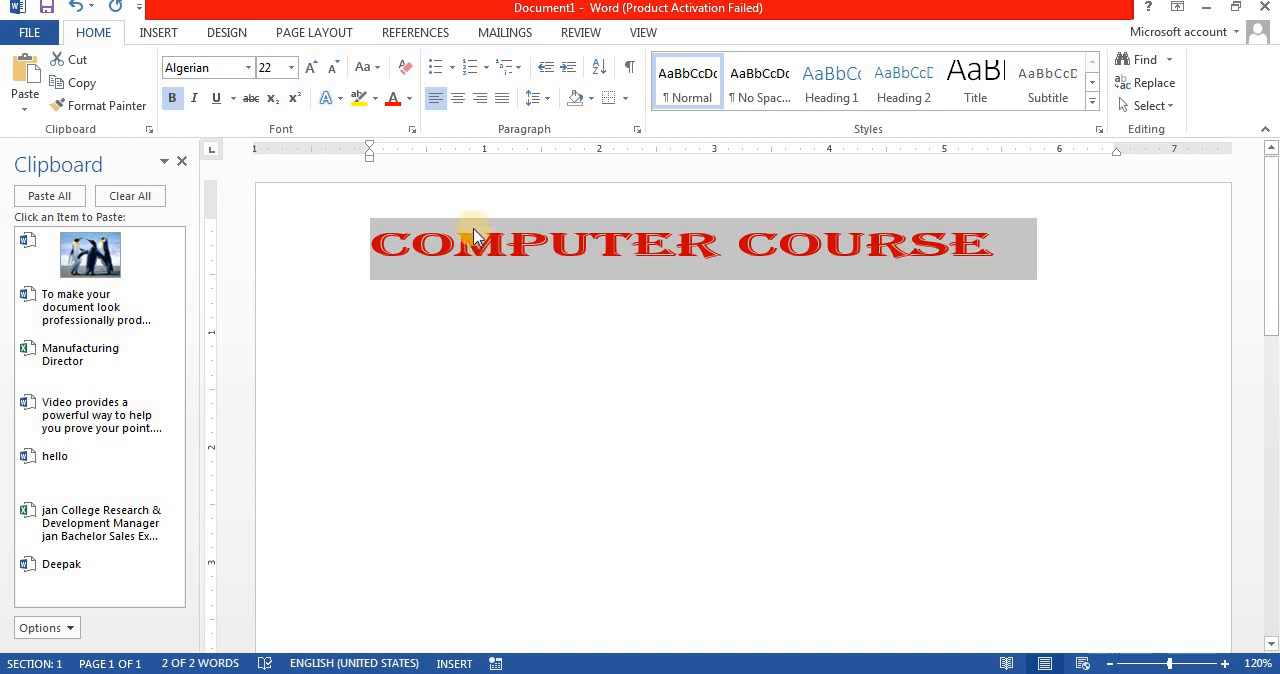
Step: Add A2 below the COMPUTER COURSE line and make its 2 a superscript at font size 26
left_click(580, 363)
key("Return")
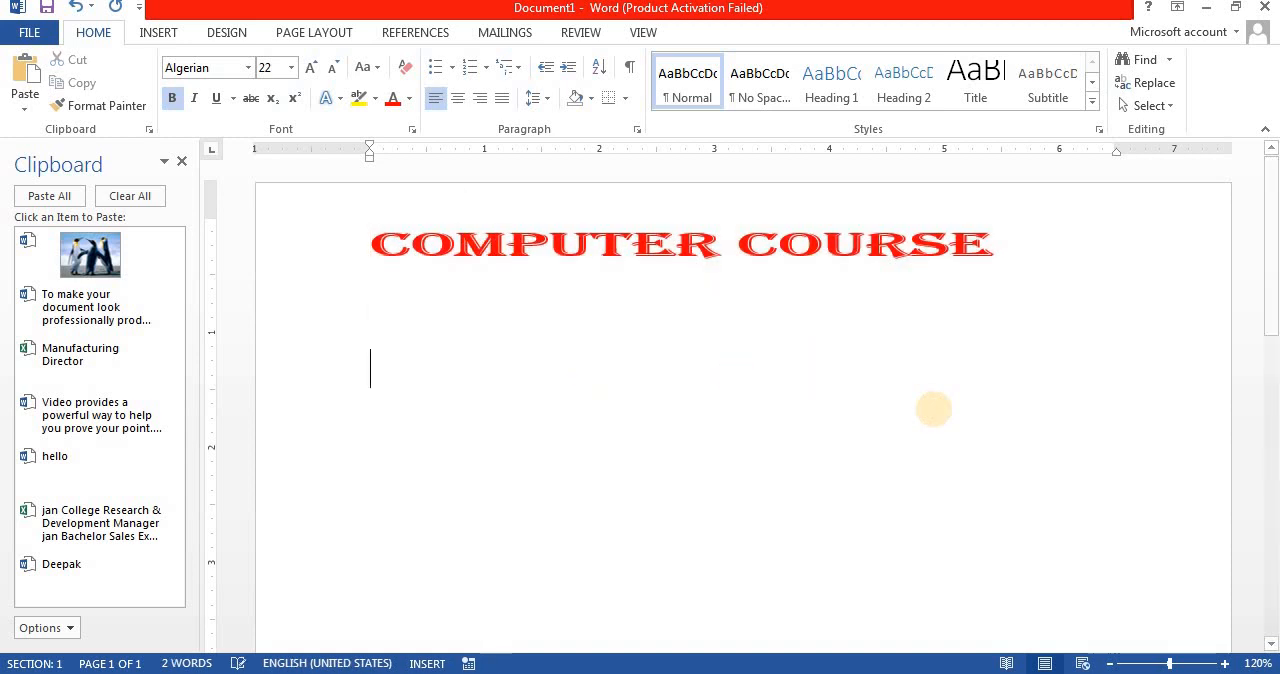
type("A2")
key("shift+Left")
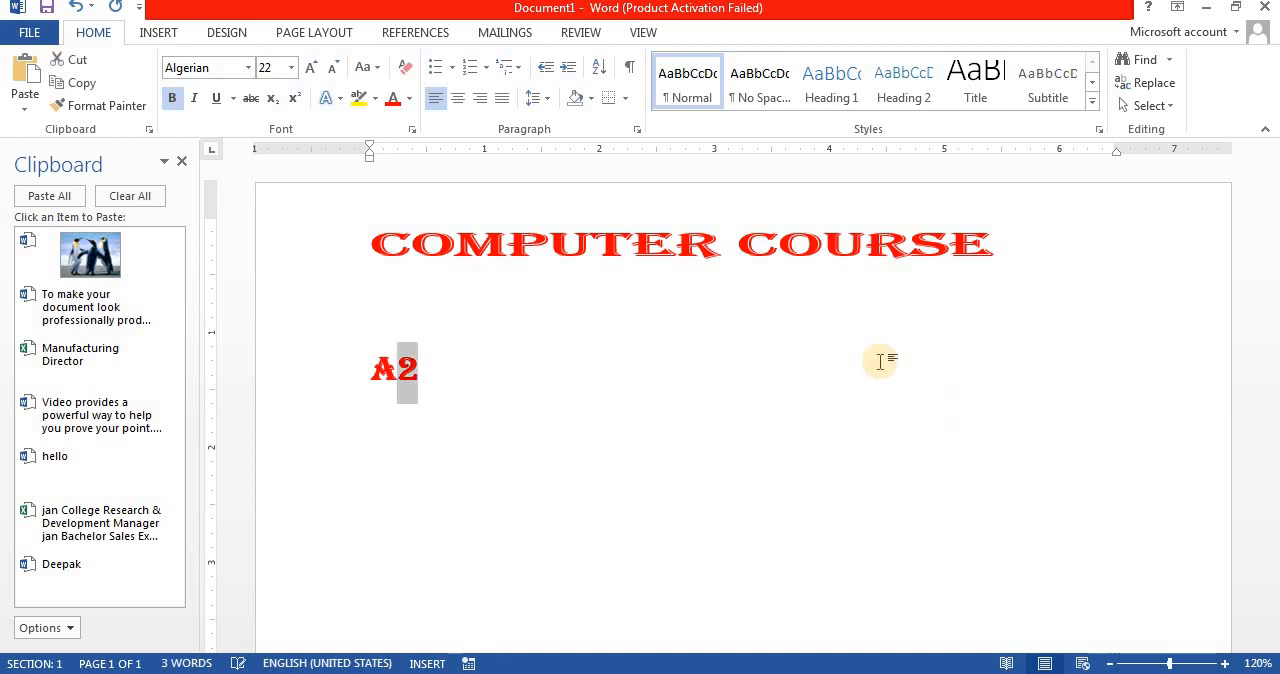
left_click(294, 98)
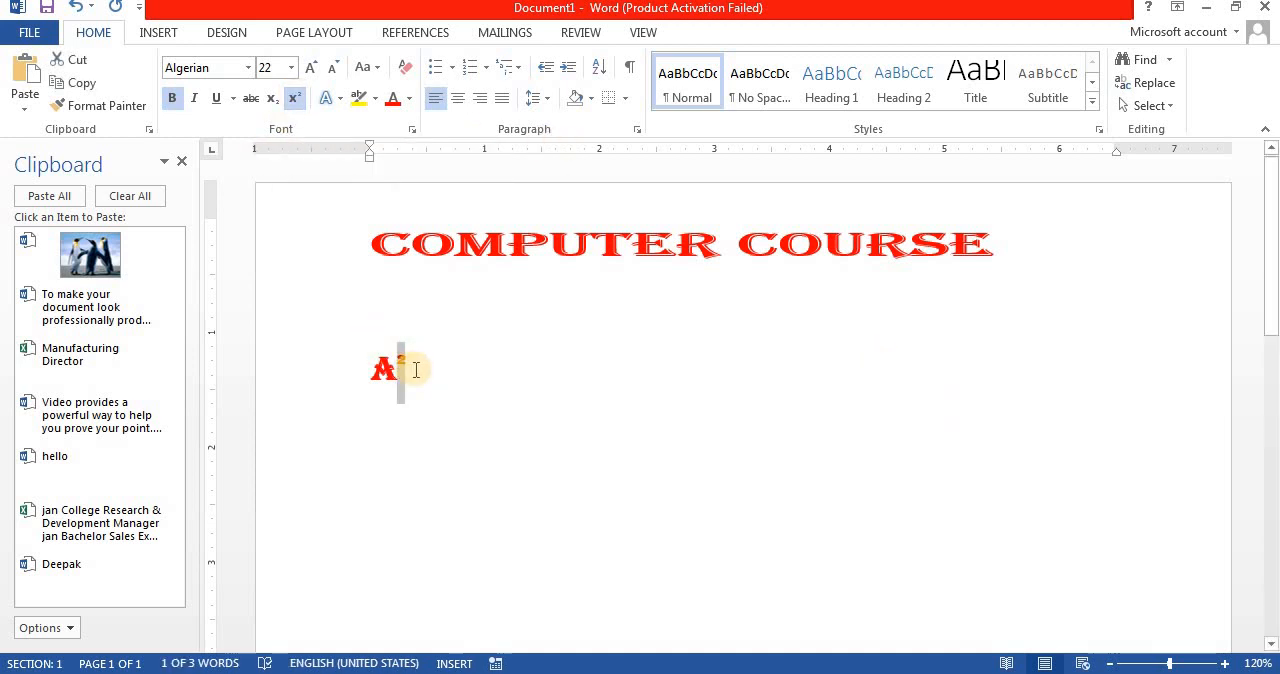
key("ctrl+shift+period")
key("ctrl+shift+period")
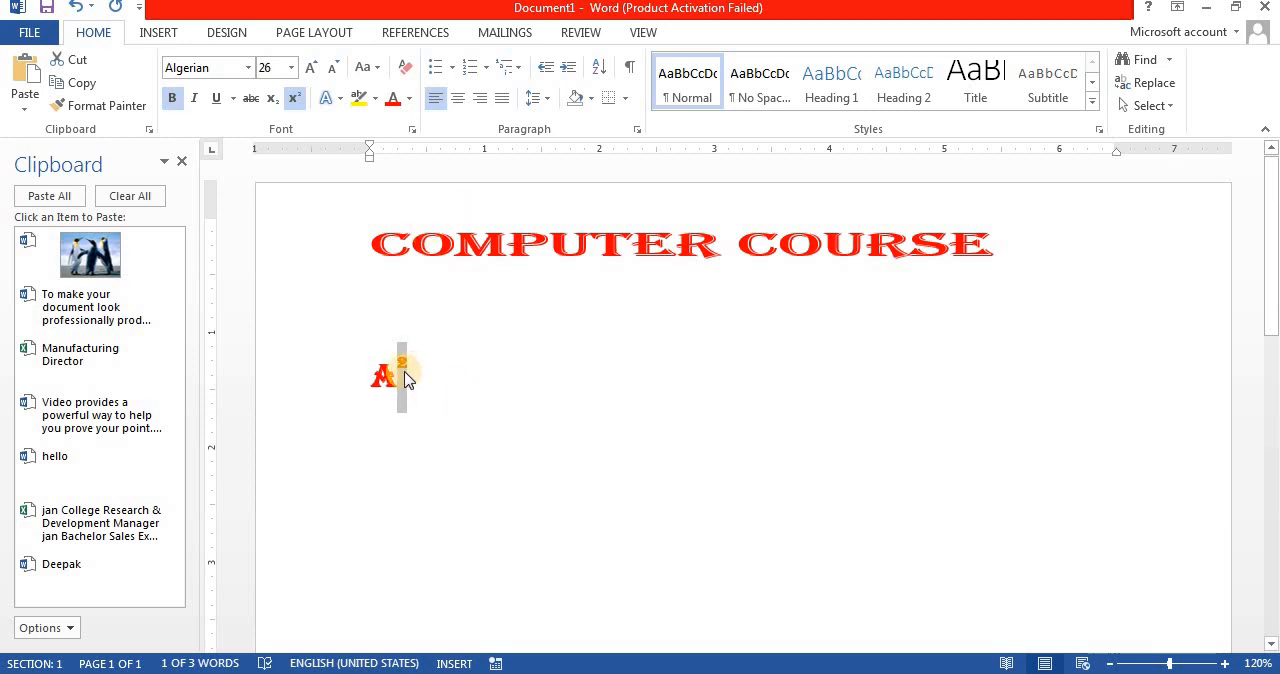
Step: Set the character position of the superscript 2 to Raised by 5 pt
left_click(412, 130)
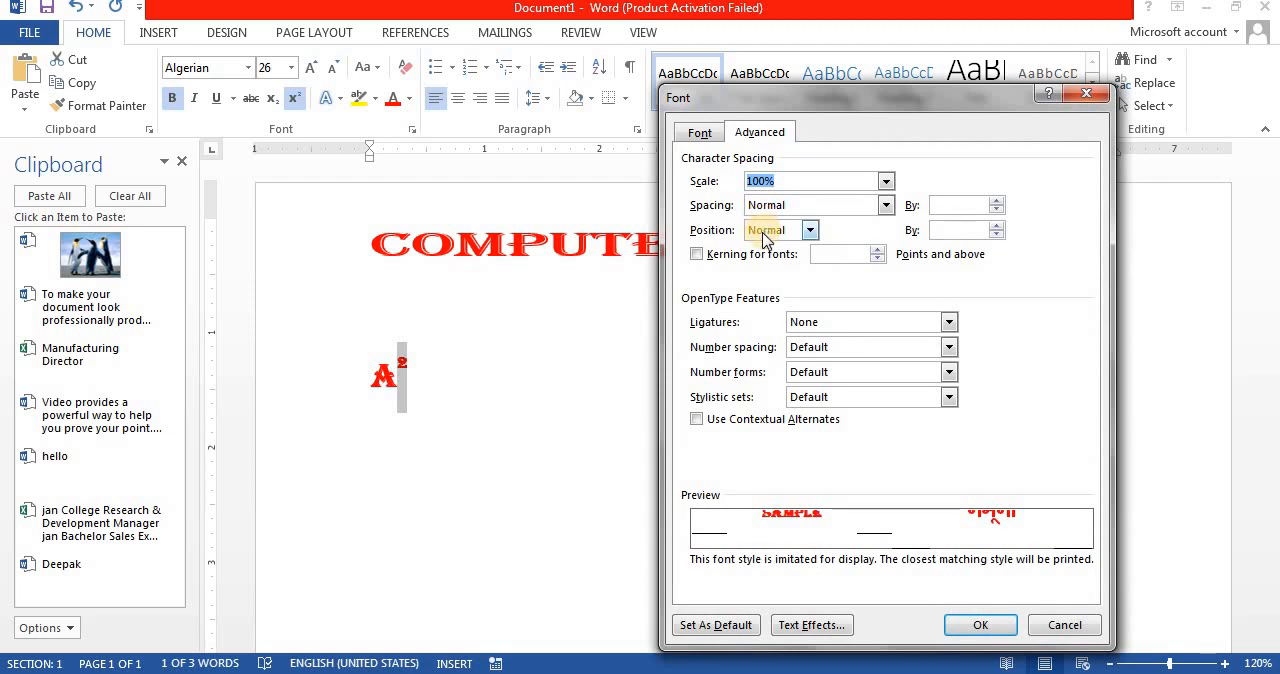
left_click(765, 232)
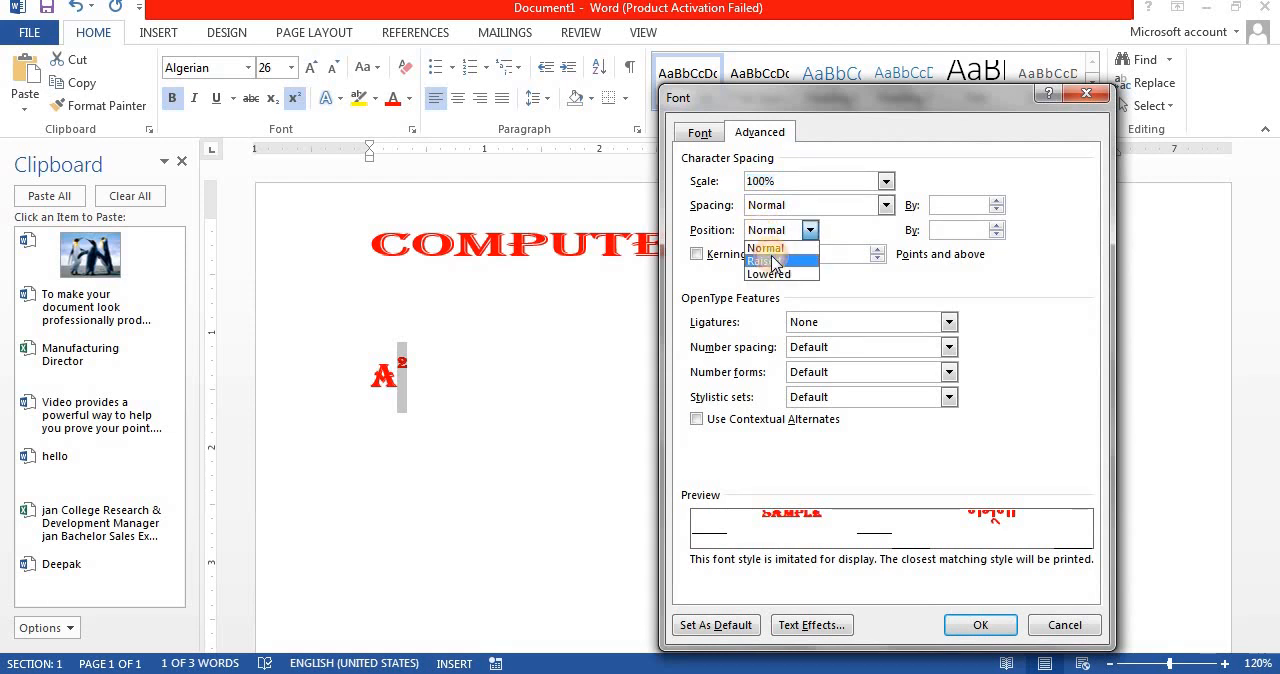
left_click(767, 259)
left_click(997, 226)
left_click(997, 226)
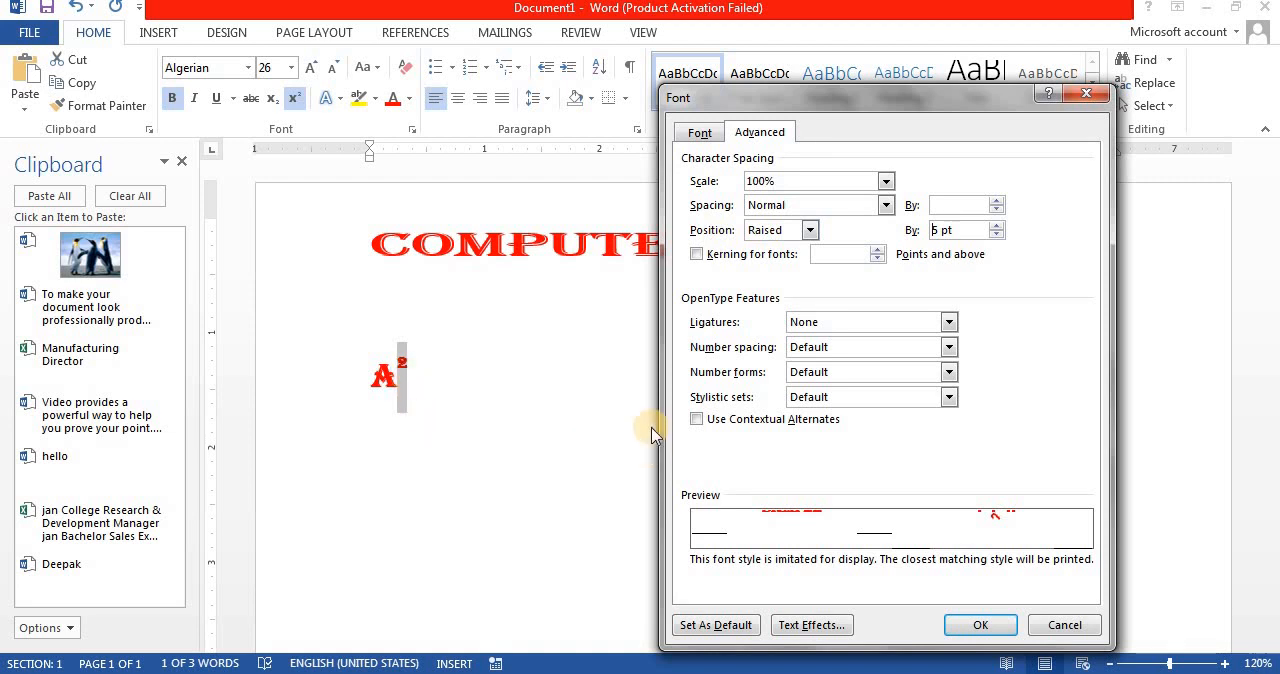
left_click(809, 230)
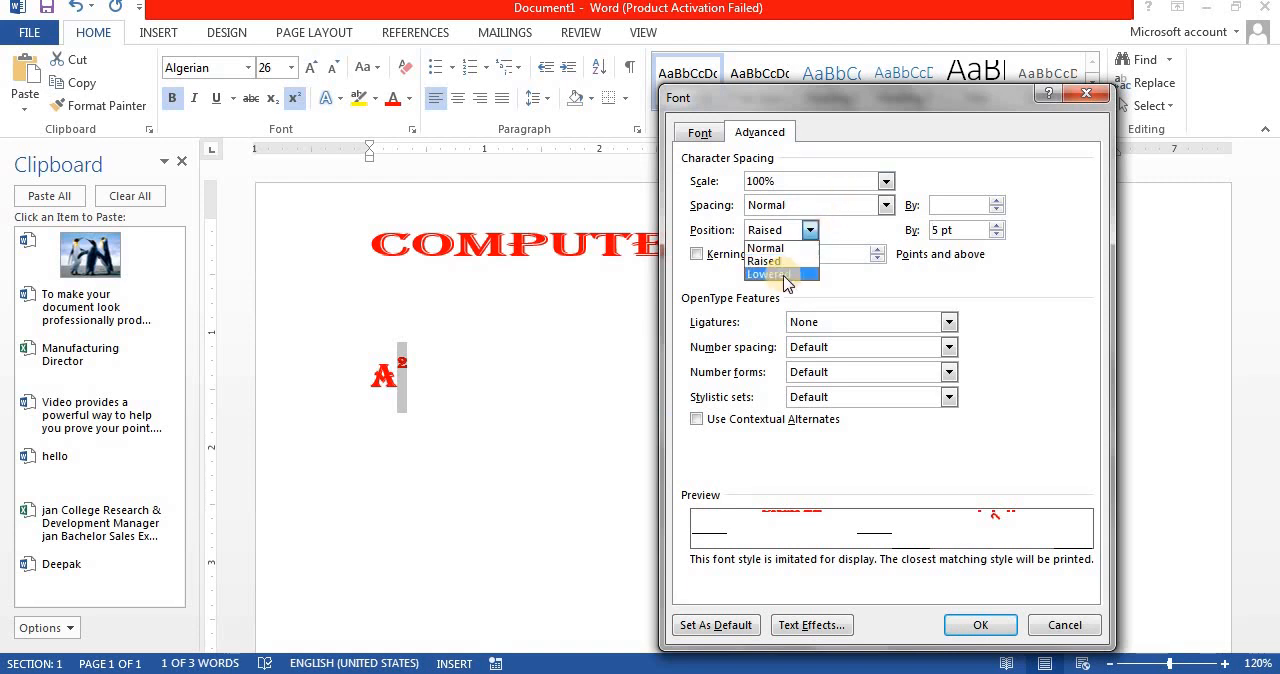
left_click(770, 261)
left_click(980, 625)
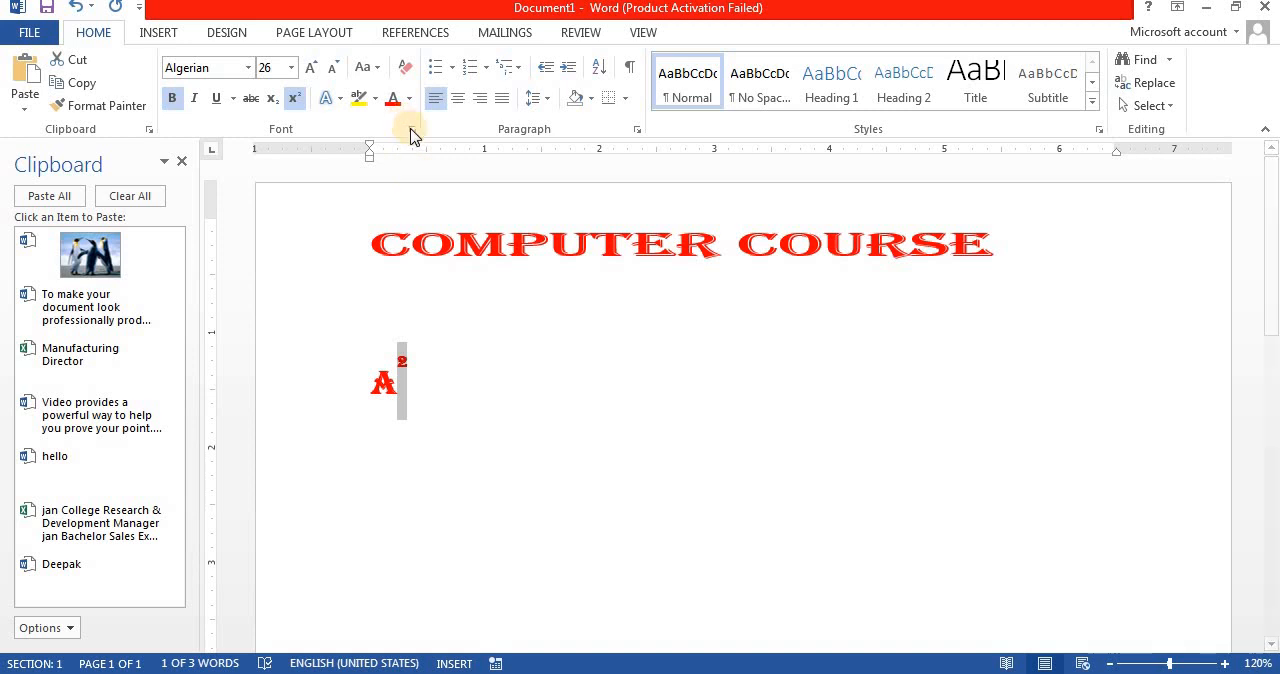
Step: Increase the raised position of the superscript 2 beyond 5 pt and deselect it
left_click(411, 129)
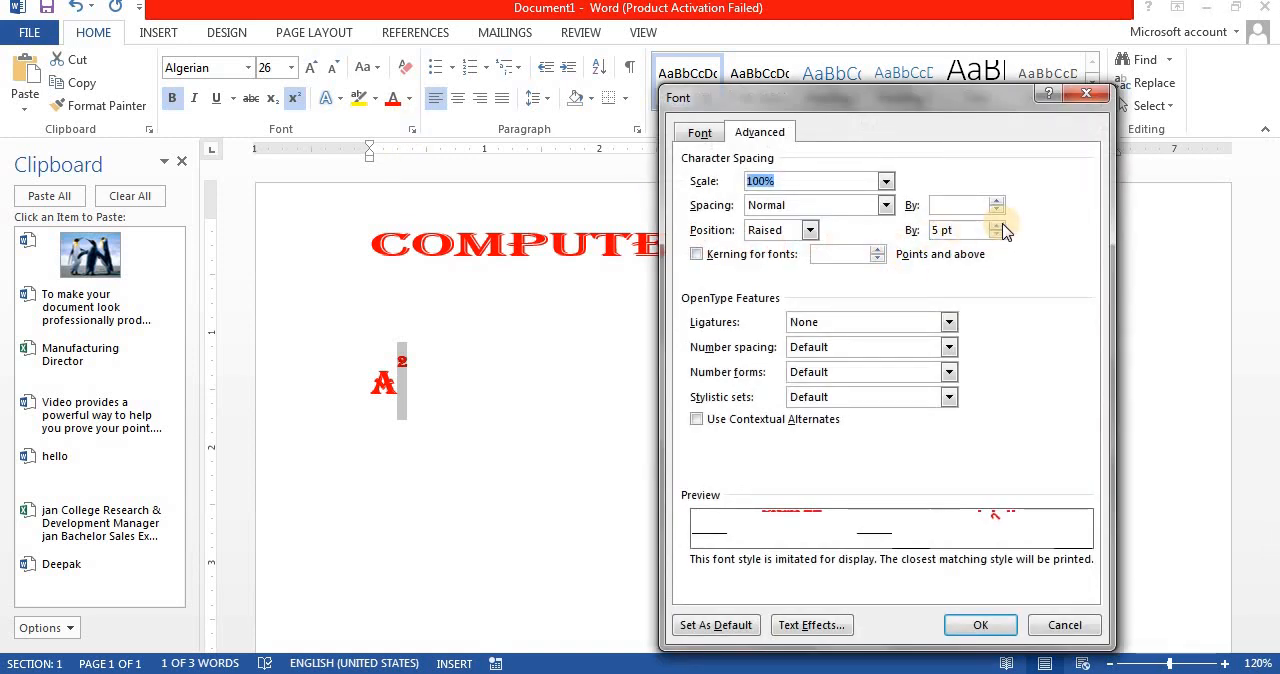
left_click(1000, 225)
left_click(969, 620)
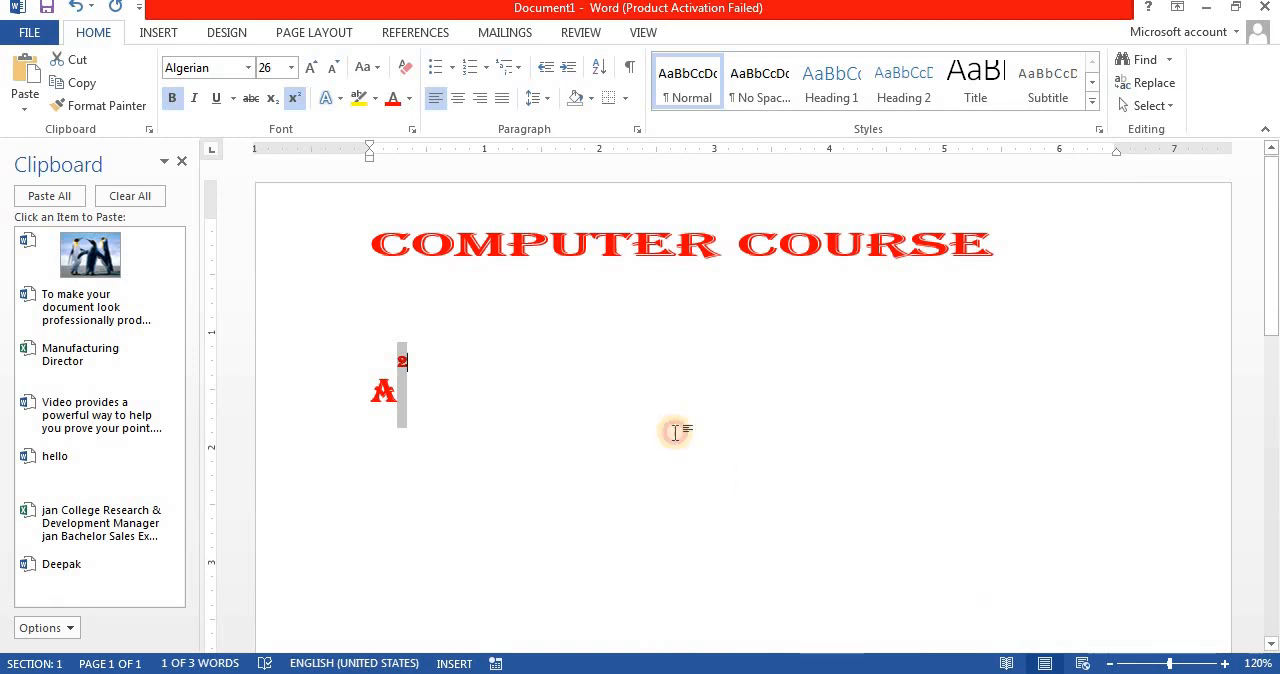
left_click(675, 432)
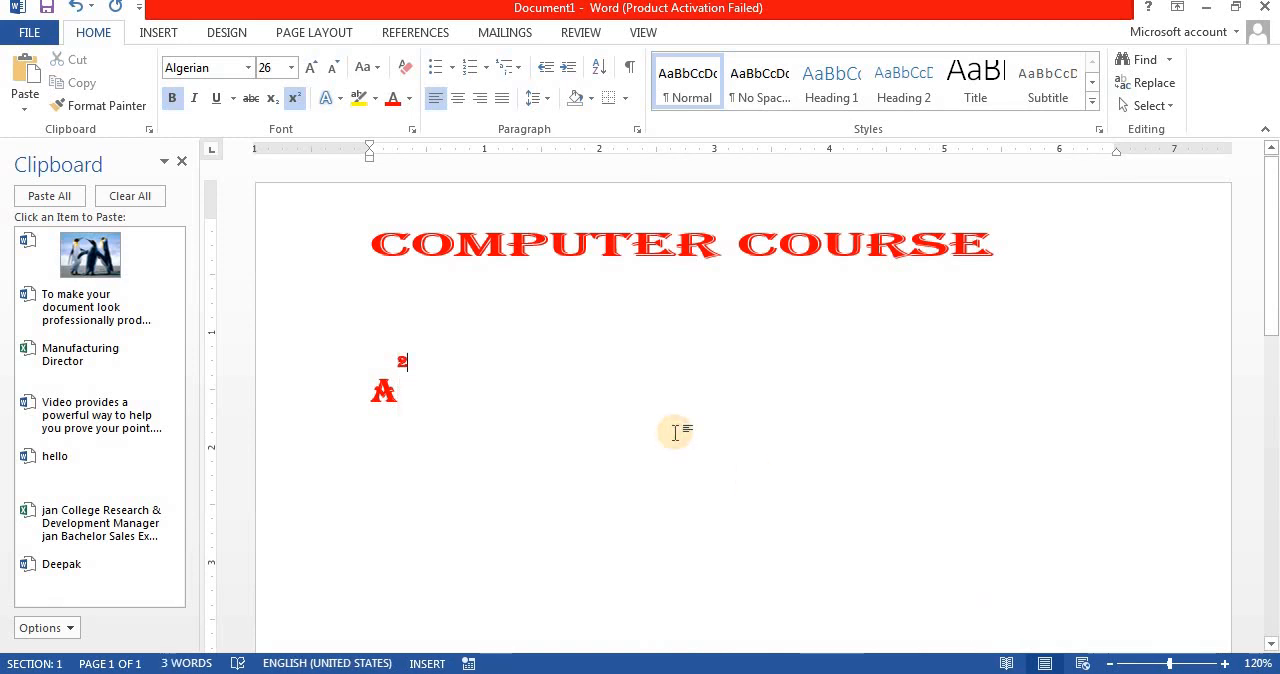
Step: Open the text effects settings for the COMPUTER COURSE line from its basic font settings
left_click(323, 263)
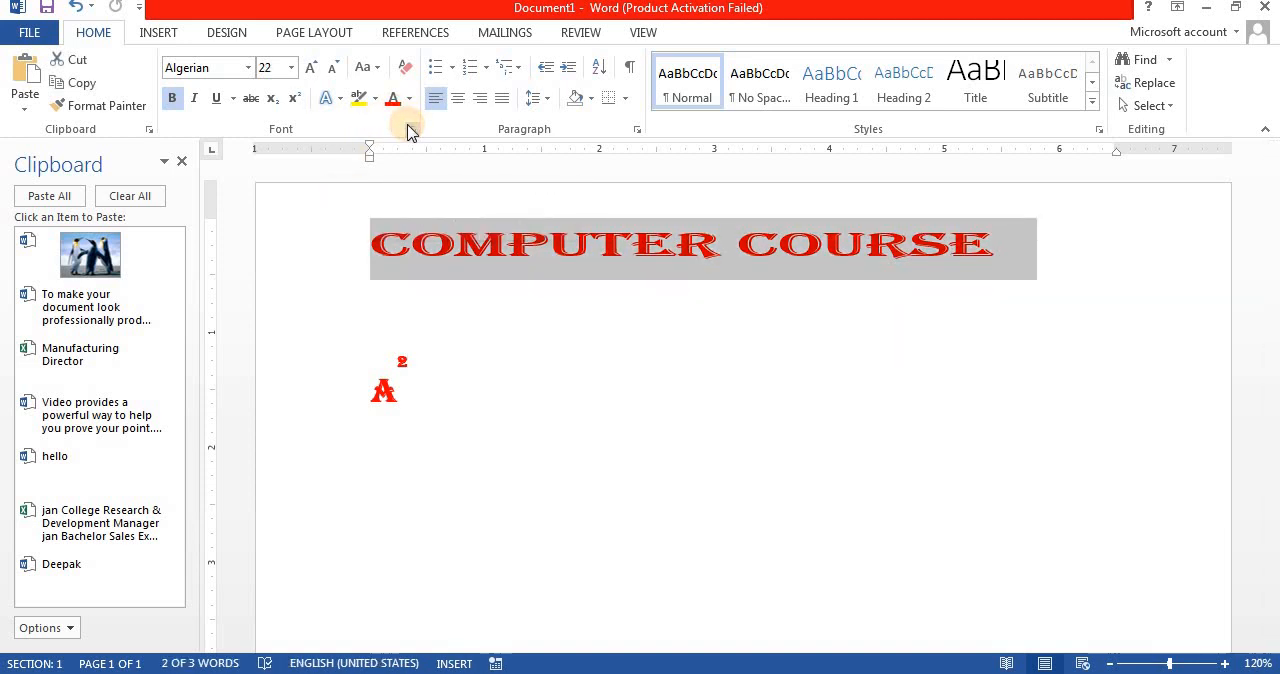
left_click(411, 129)
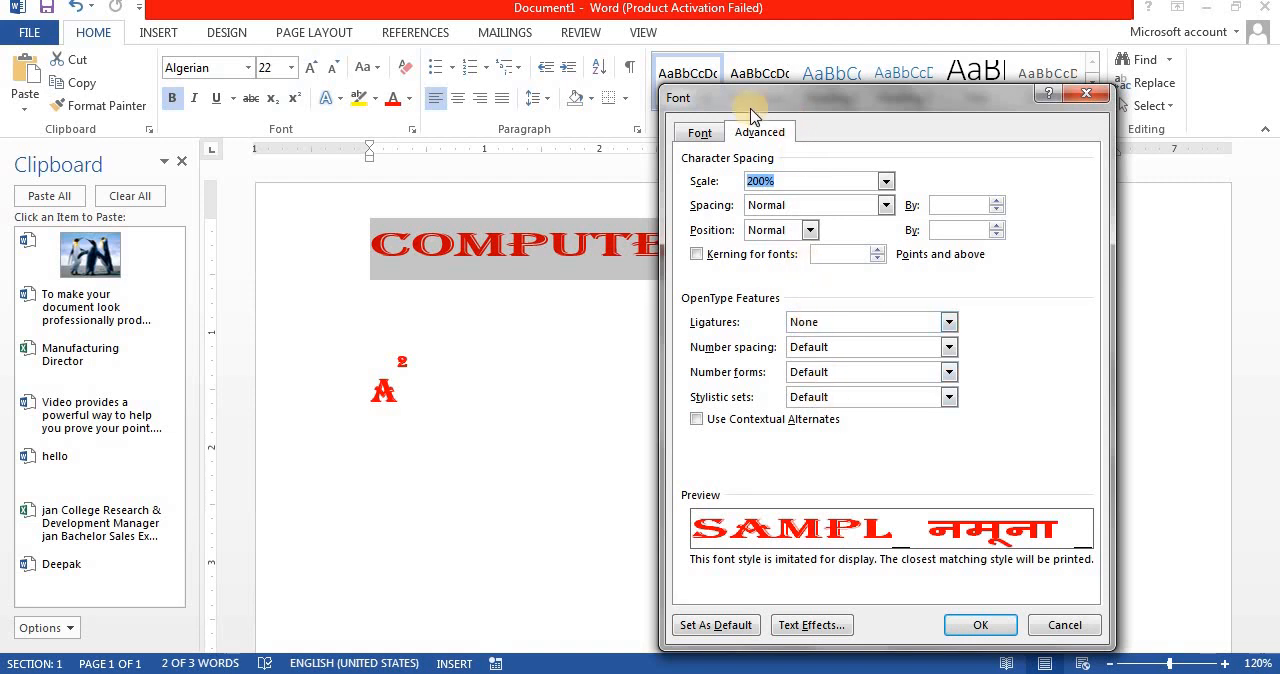
left_click(700, 132)
left_click_drag(720, 97, 716, 60)
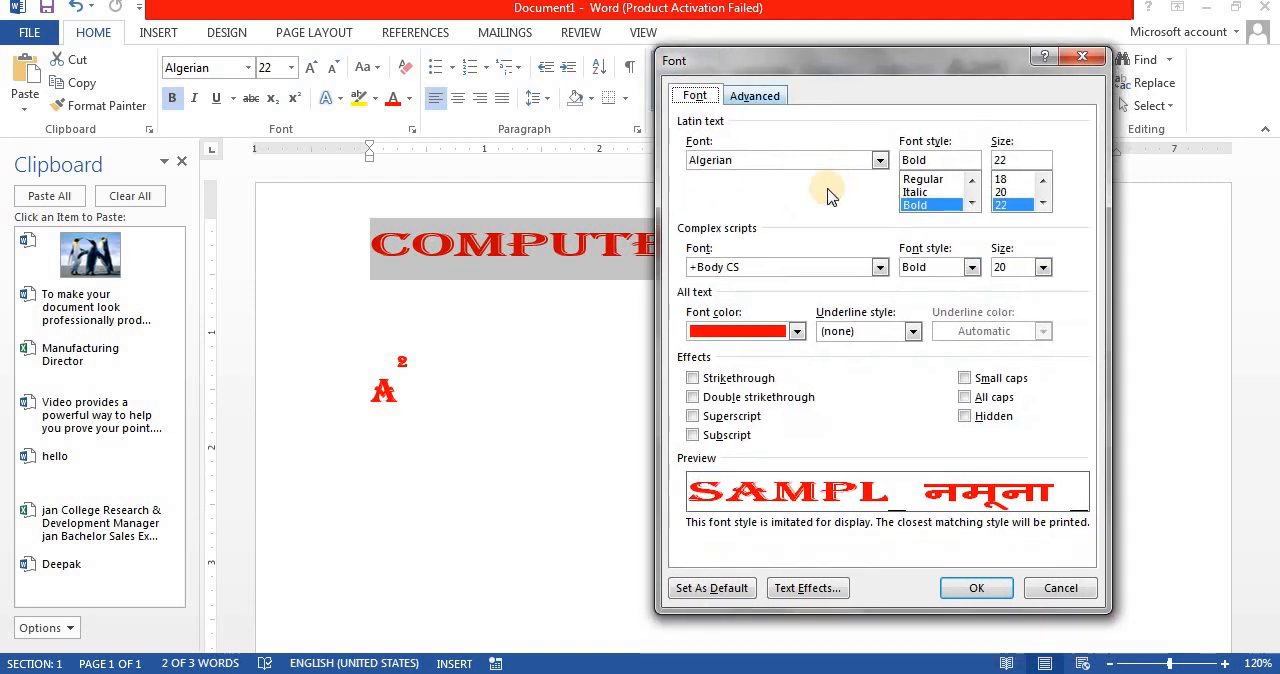
left_click(790, 588)
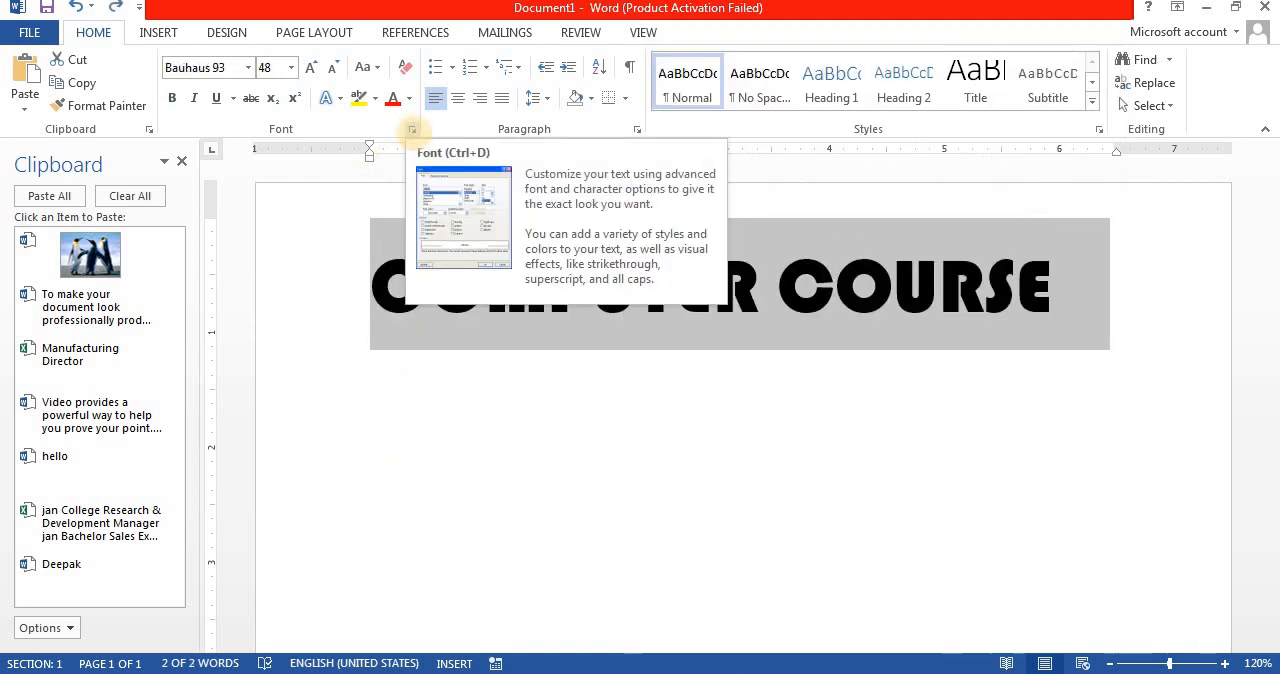
Step: In the text effects of the COMPUTER COURSE line, set the text fill to No fill and the outline to Solid line
left_click(412, 130)
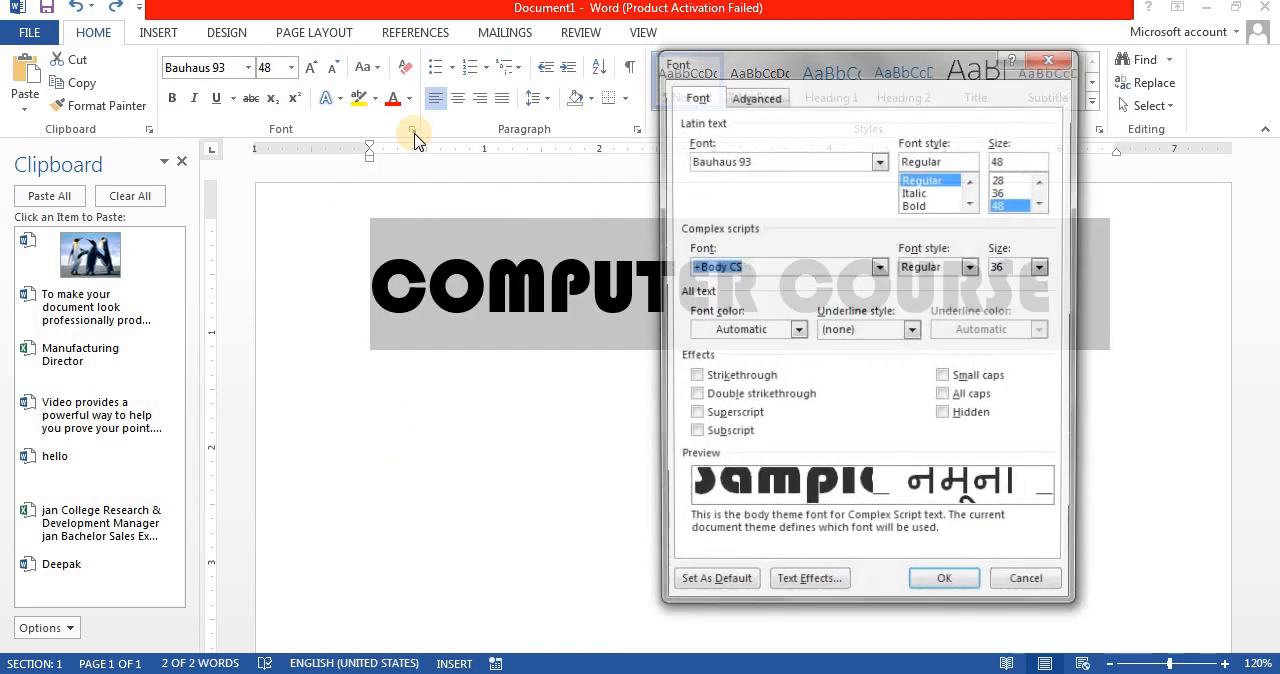
left_click(818, 589)
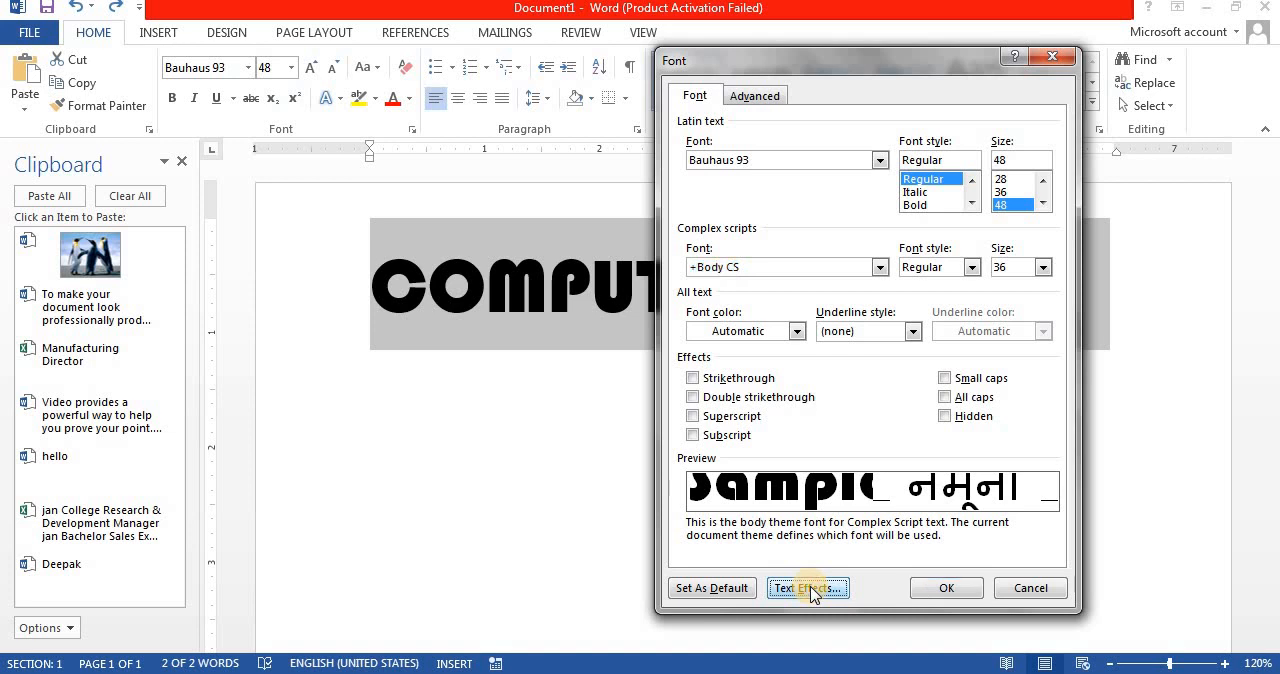
left_click(760, 217)
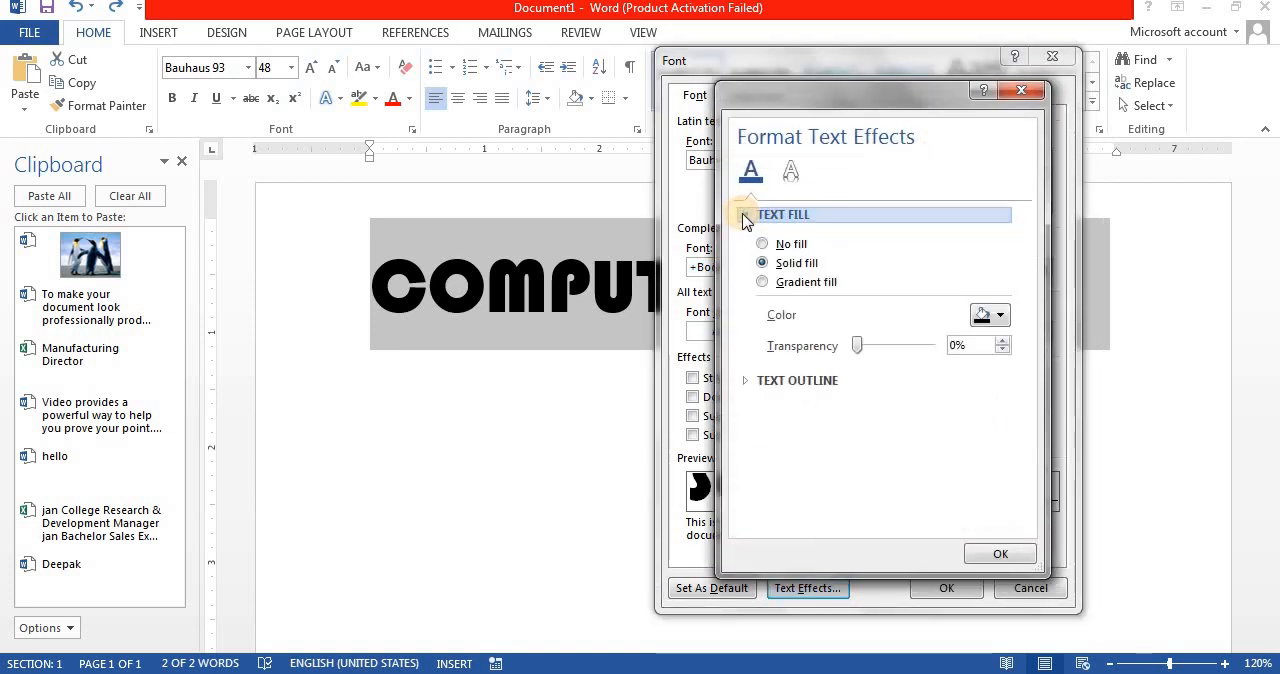
left_click(773, 245)
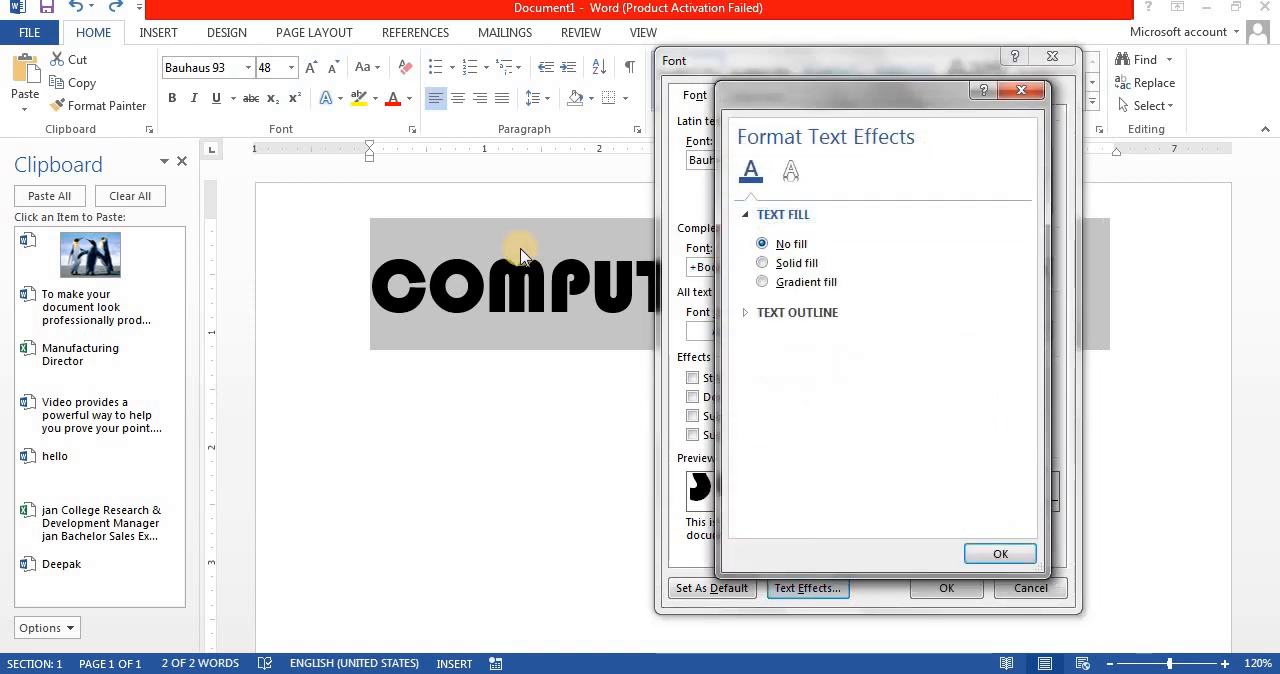
left_click(774, 314)
left_click(785, 361)
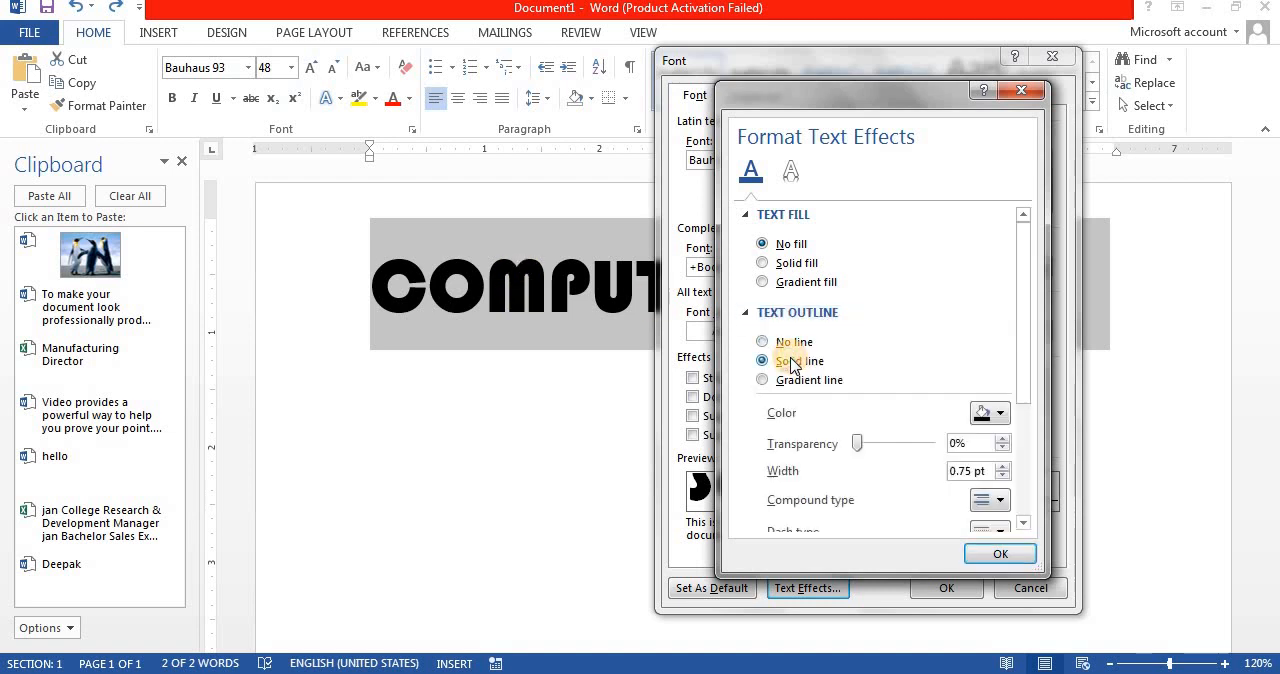
Step: Give the text outline a dashed line type and a 2 pt width, apply it to COMPUTER COURSE and deselect the line
left_click(997, 528)
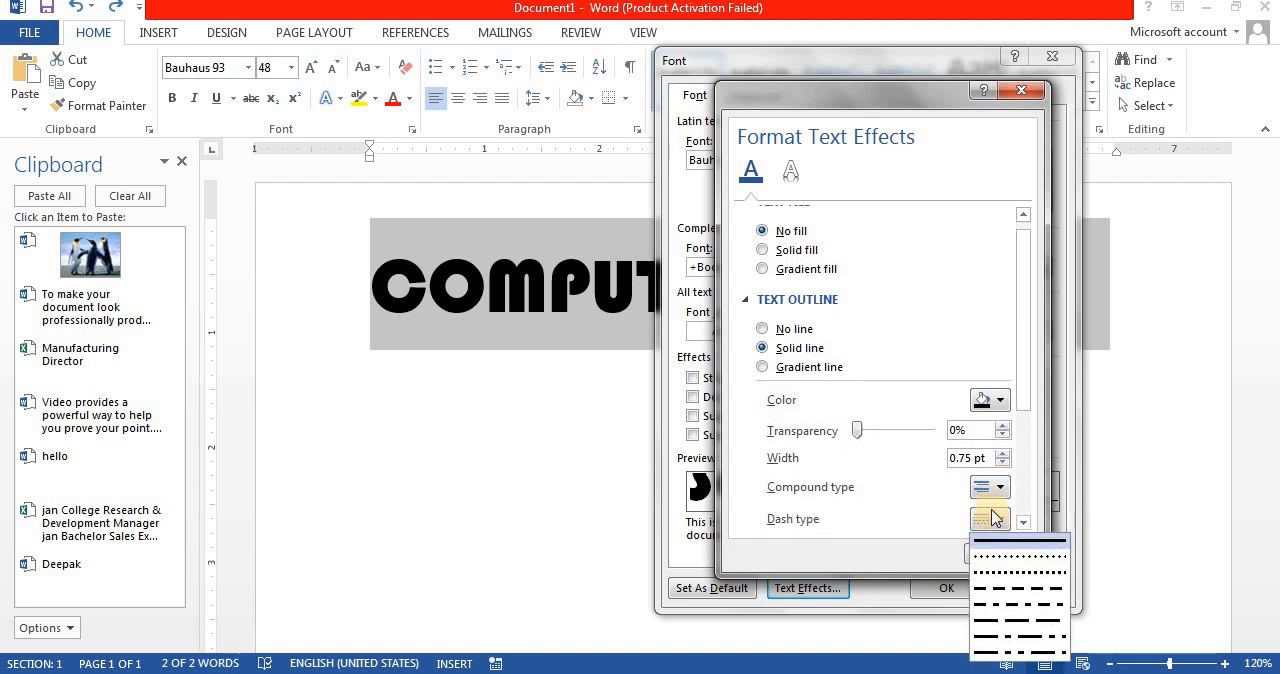
left_click(998, 572)
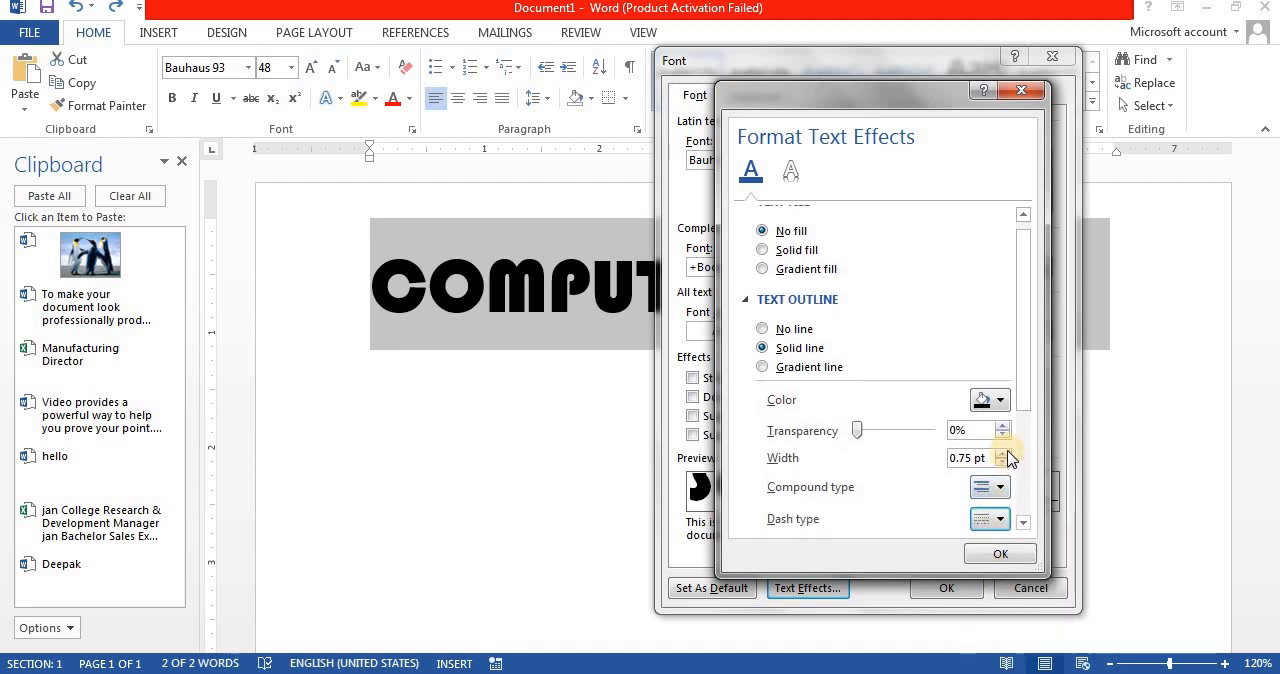
left_click(1003, 452)
left_click(1002, 452)
left_click(1002, 452)
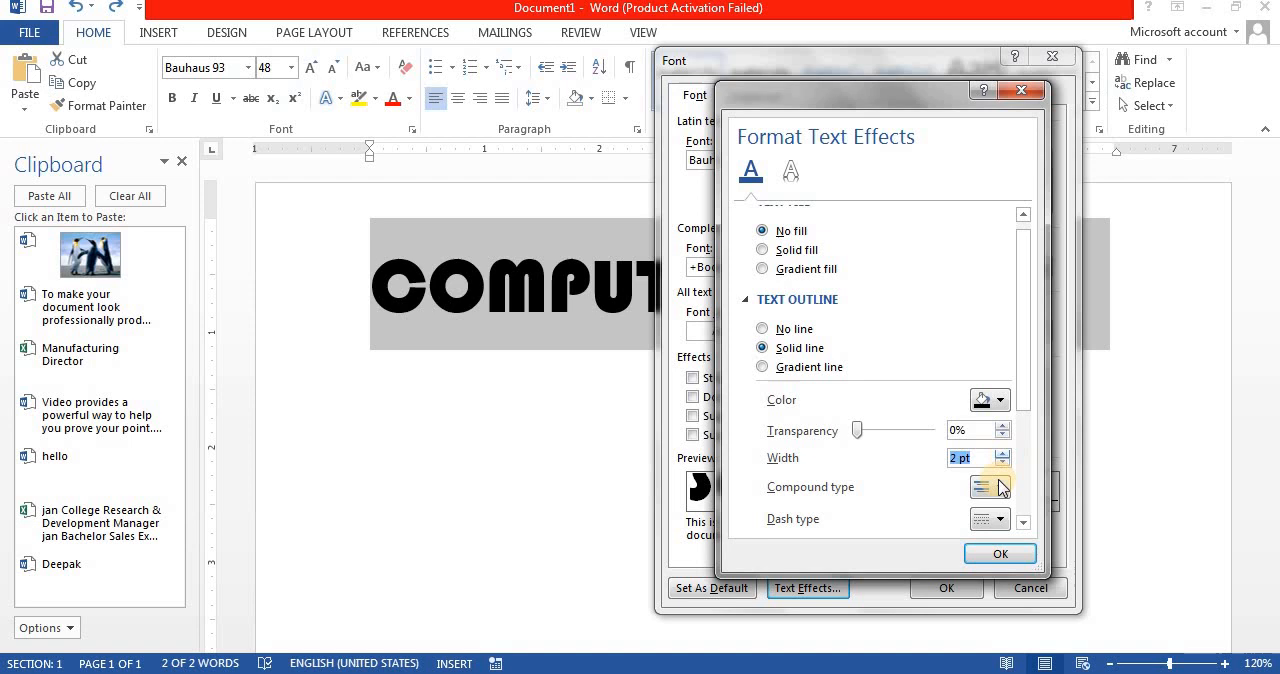
left_click(978, 553)
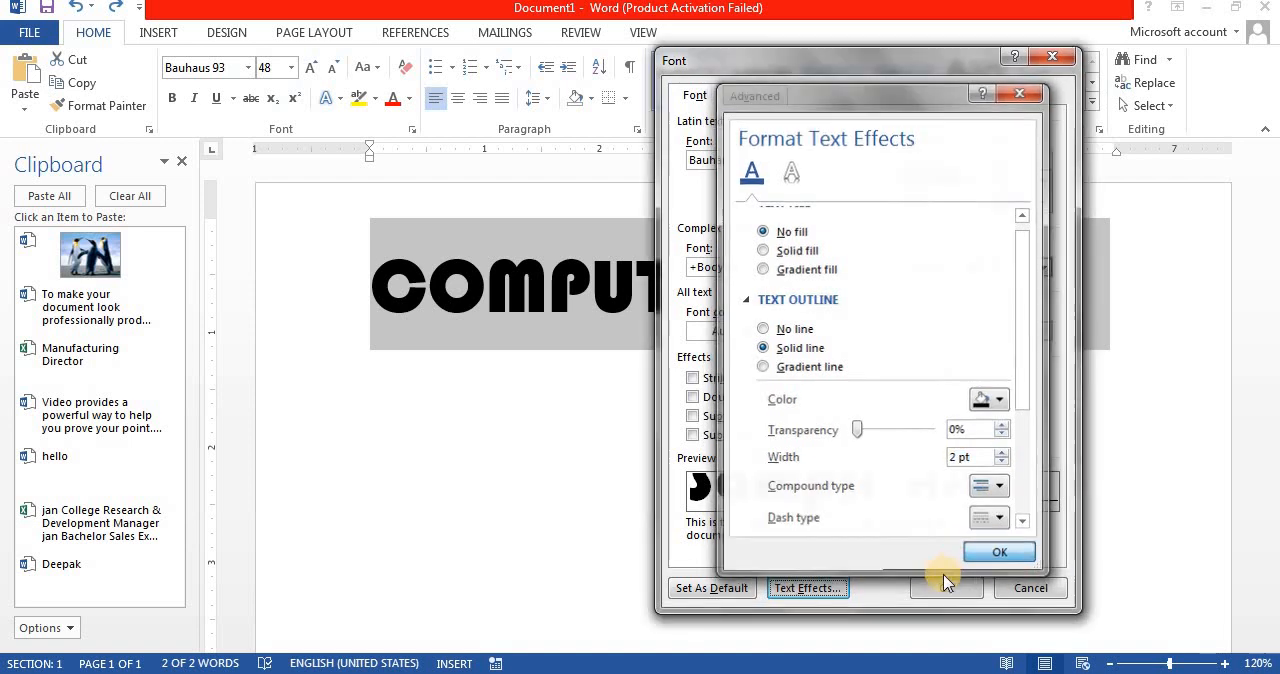
left_click(937, 590)
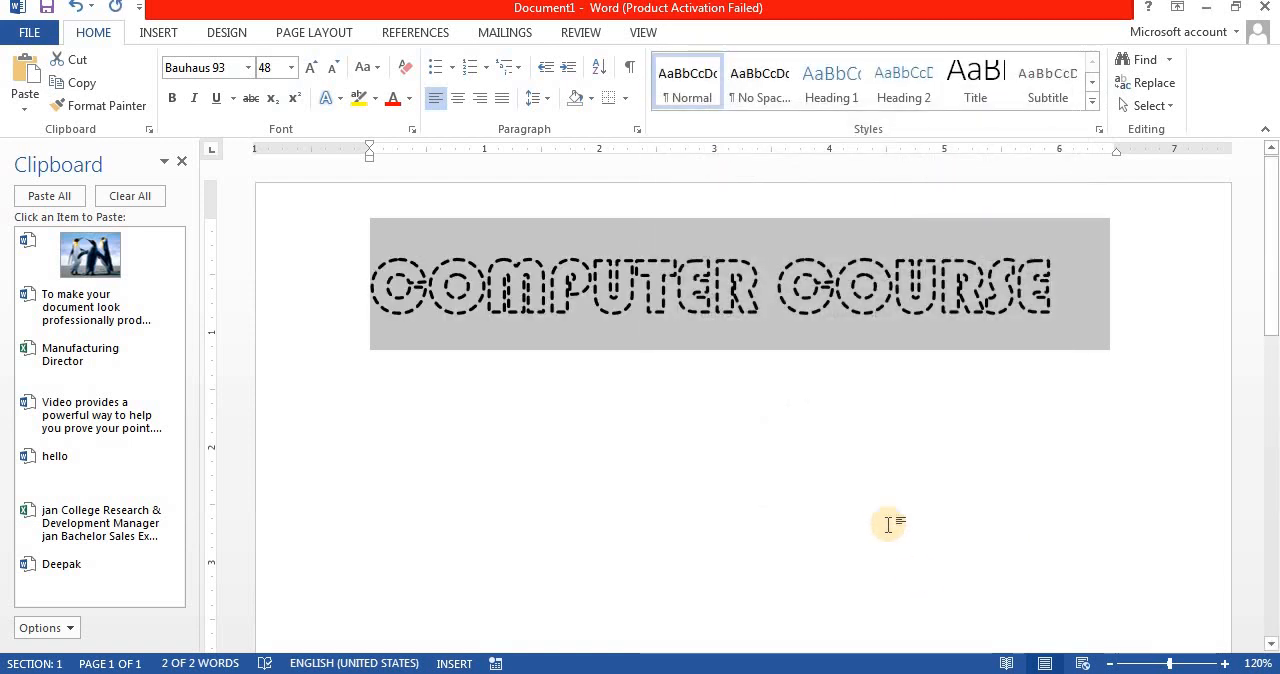
left_click(888, 524)
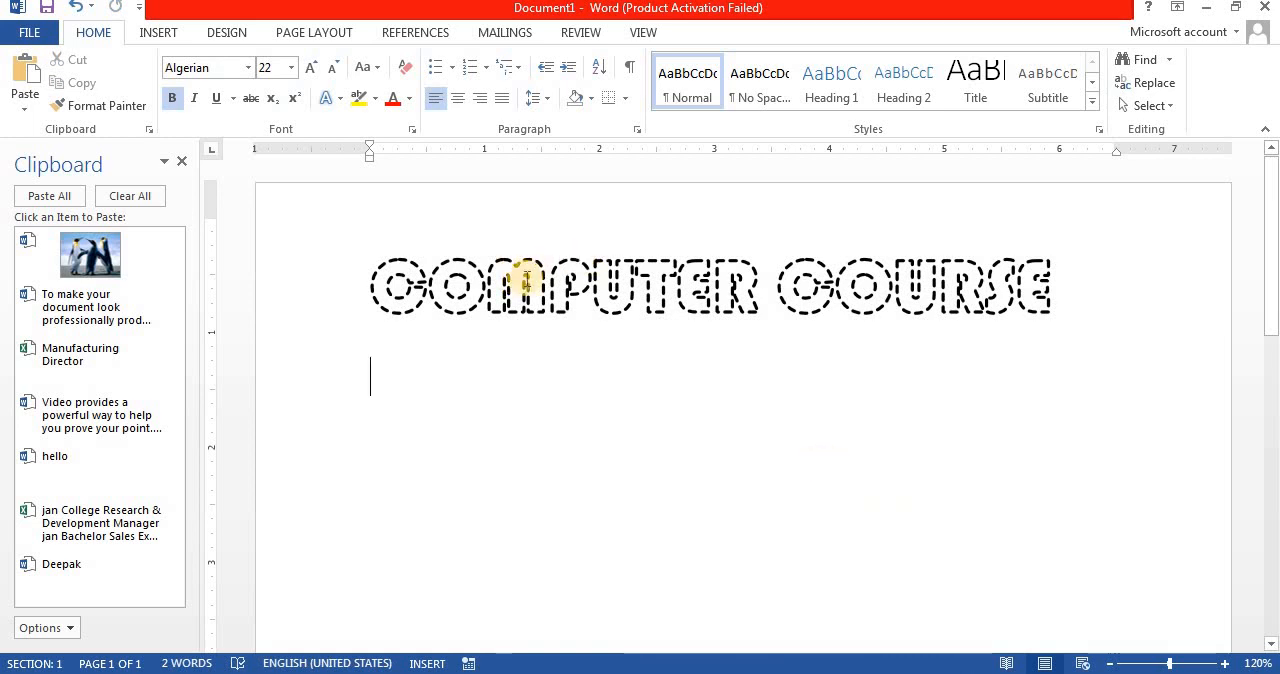
Step: Delete the COMPUTER COURSE line, undo the deletion and clear all formatting from the restored line
left_click(297, 311)
key("Delete")
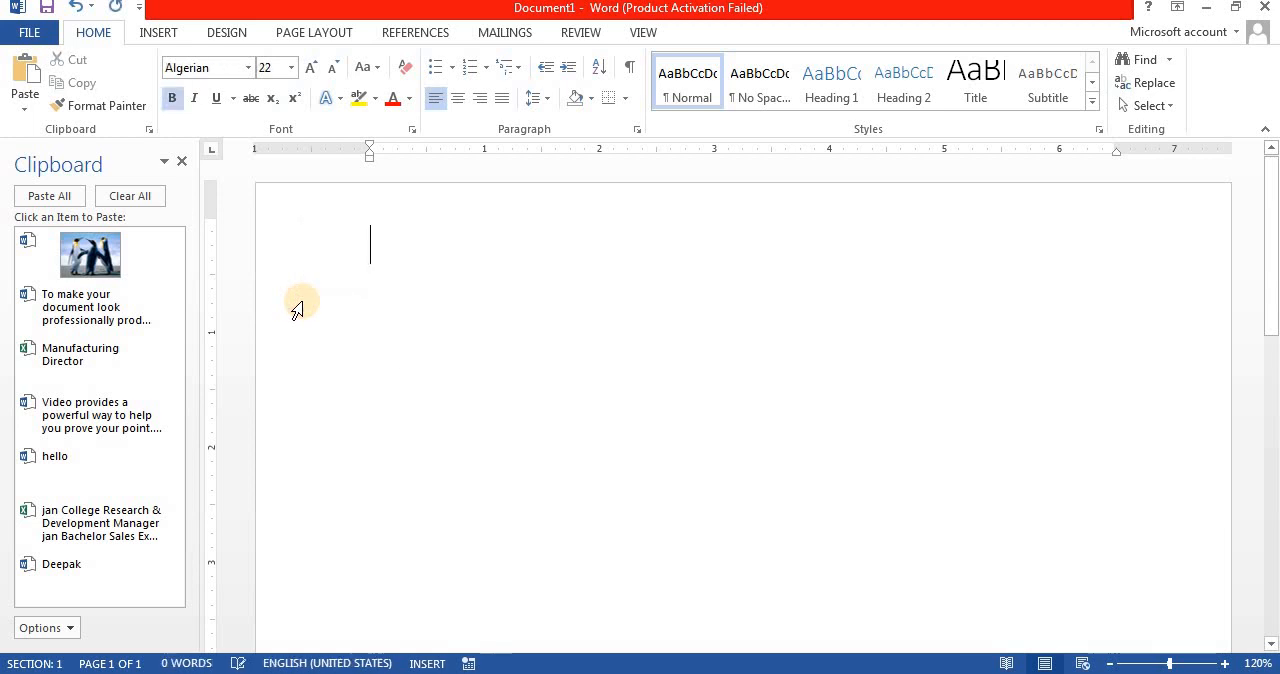
key("ctrl+z")
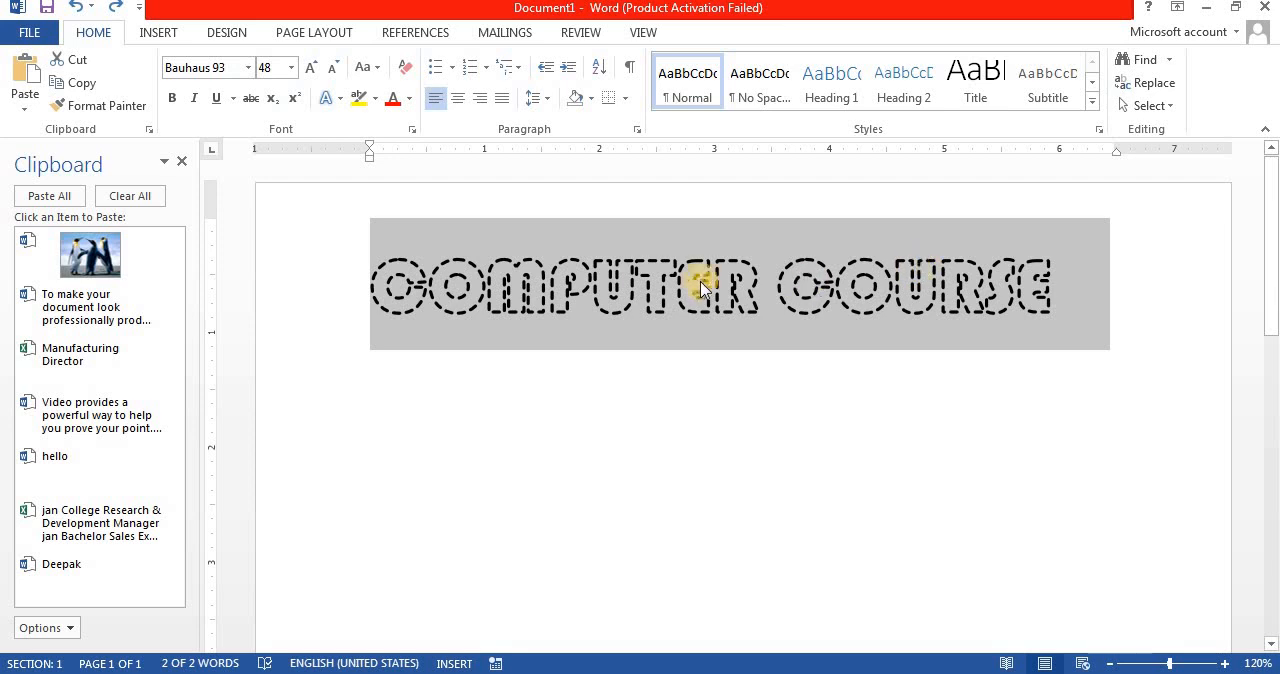
left_click(406, 68)
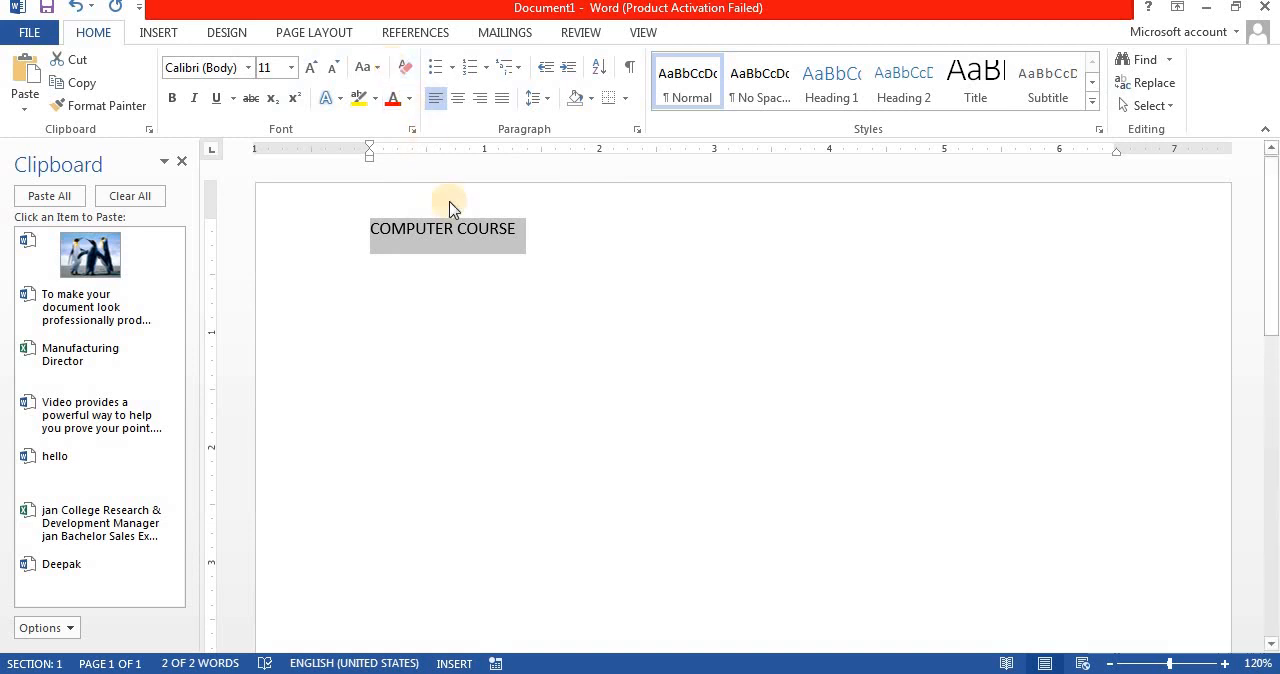
Step: Replace the COMPUTER COURSE line with sample paragraphs generated by =rand() in the default font
key("Delete")
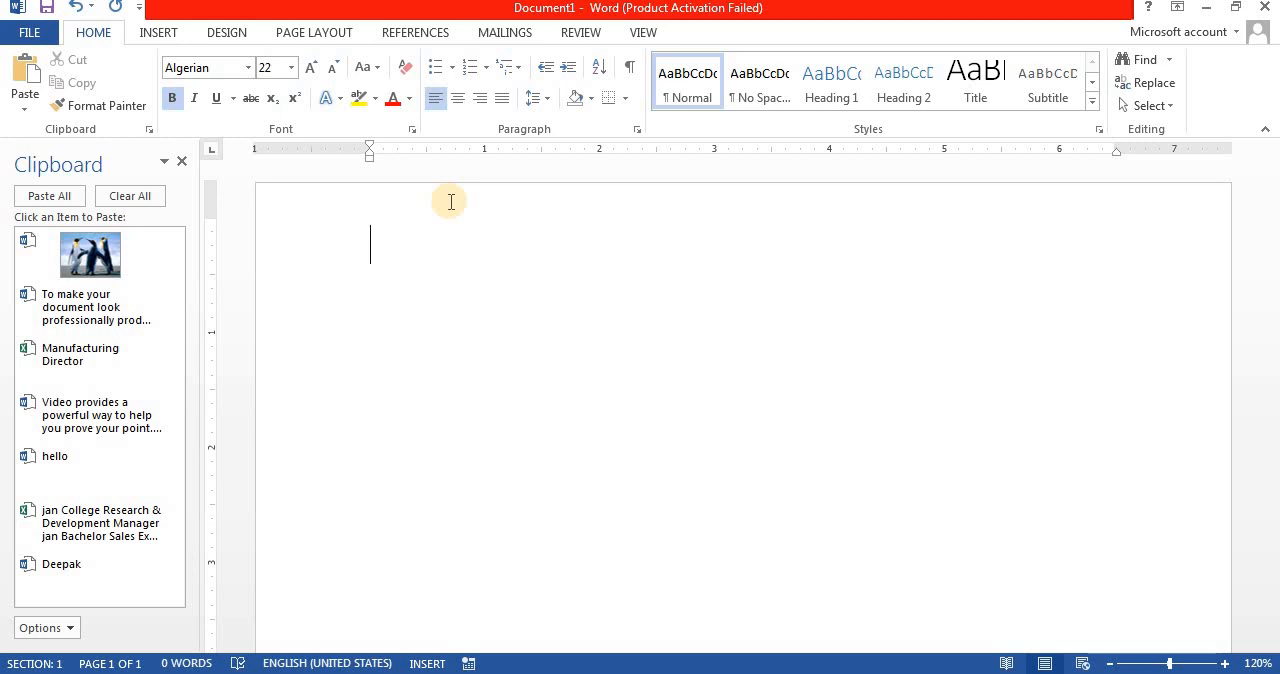
type("=RAB")
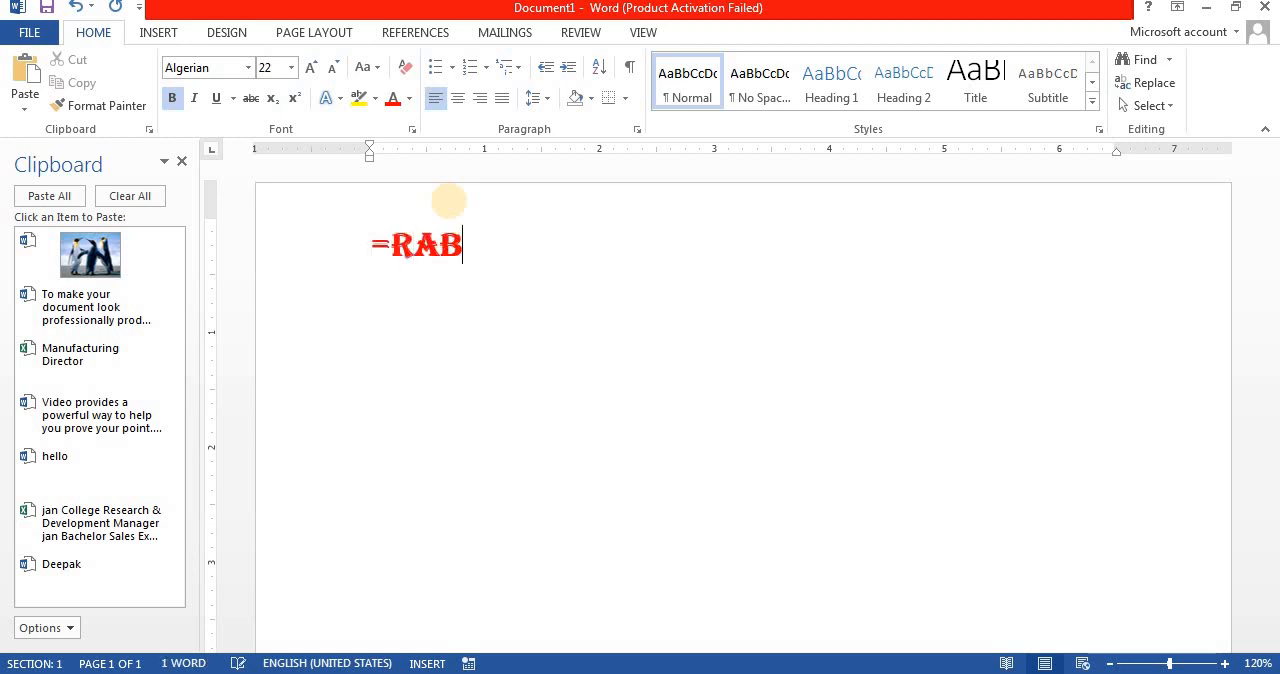
key("BackSpace")
key("BackSpace")
key("BackSpace")
key("BackSpace")
key("BackSpace")
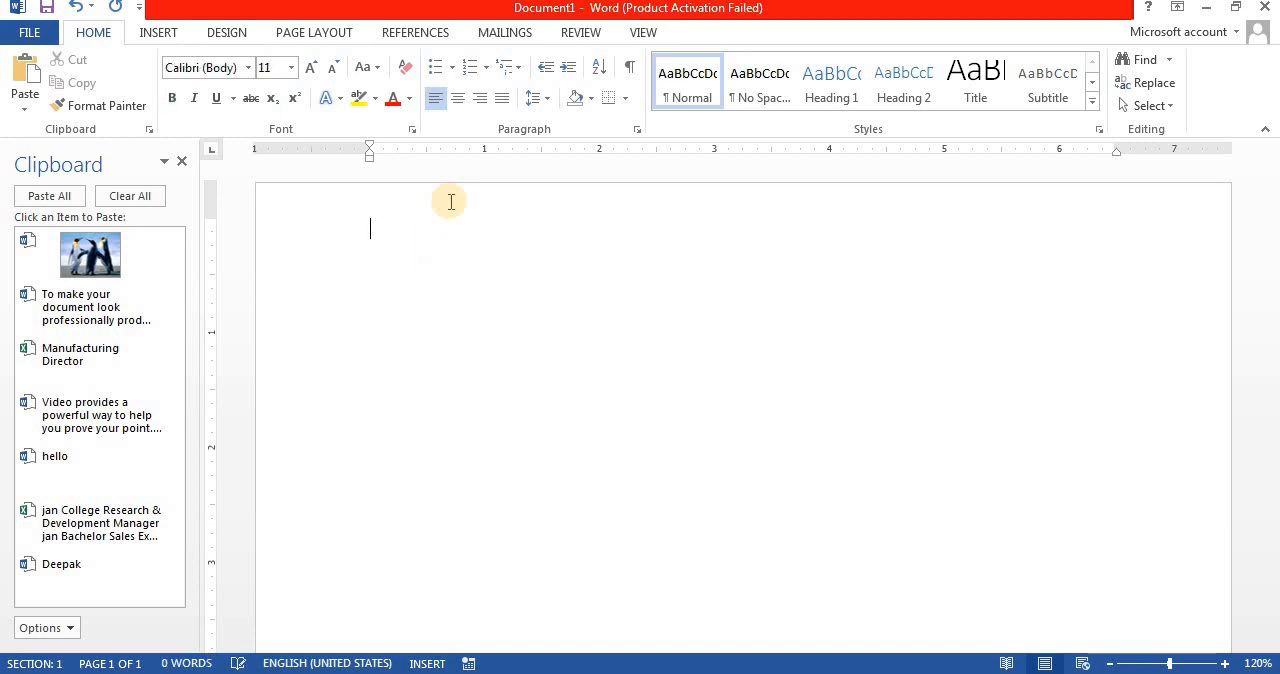
type("=rand()")
key("Return")
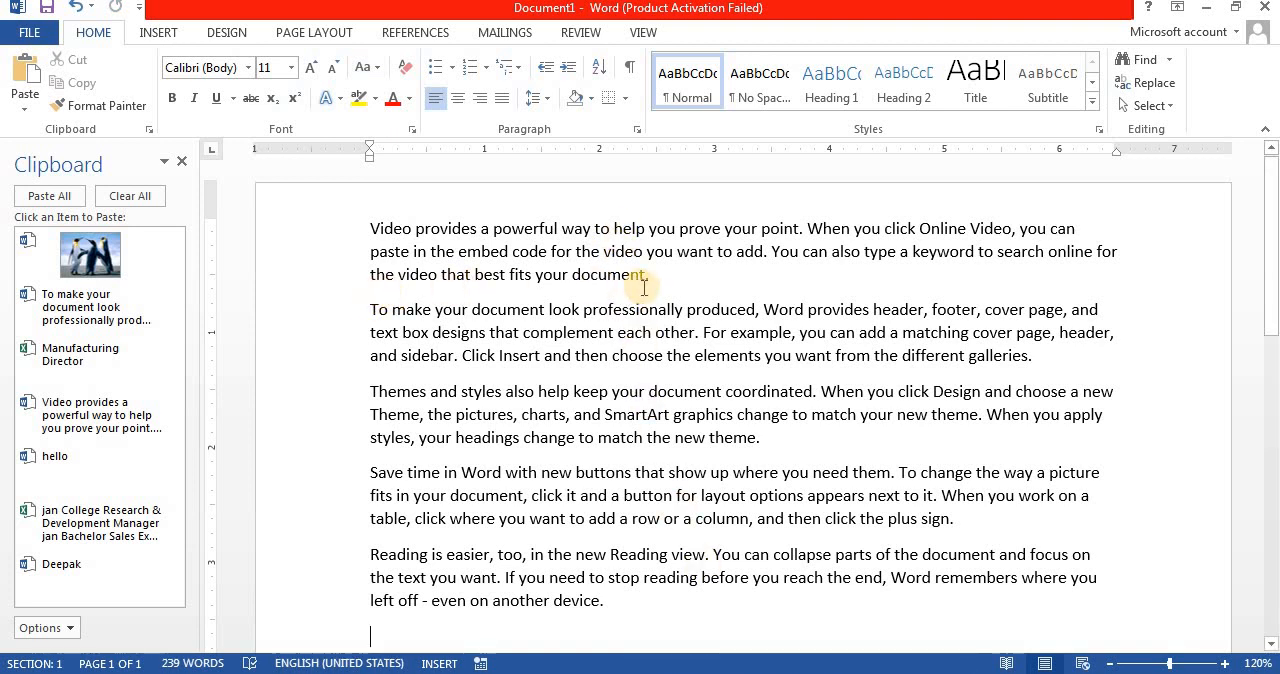
Step: Insert a single line above the second paragraph with --- and a double line above the third with ===
left_click(372, 310)
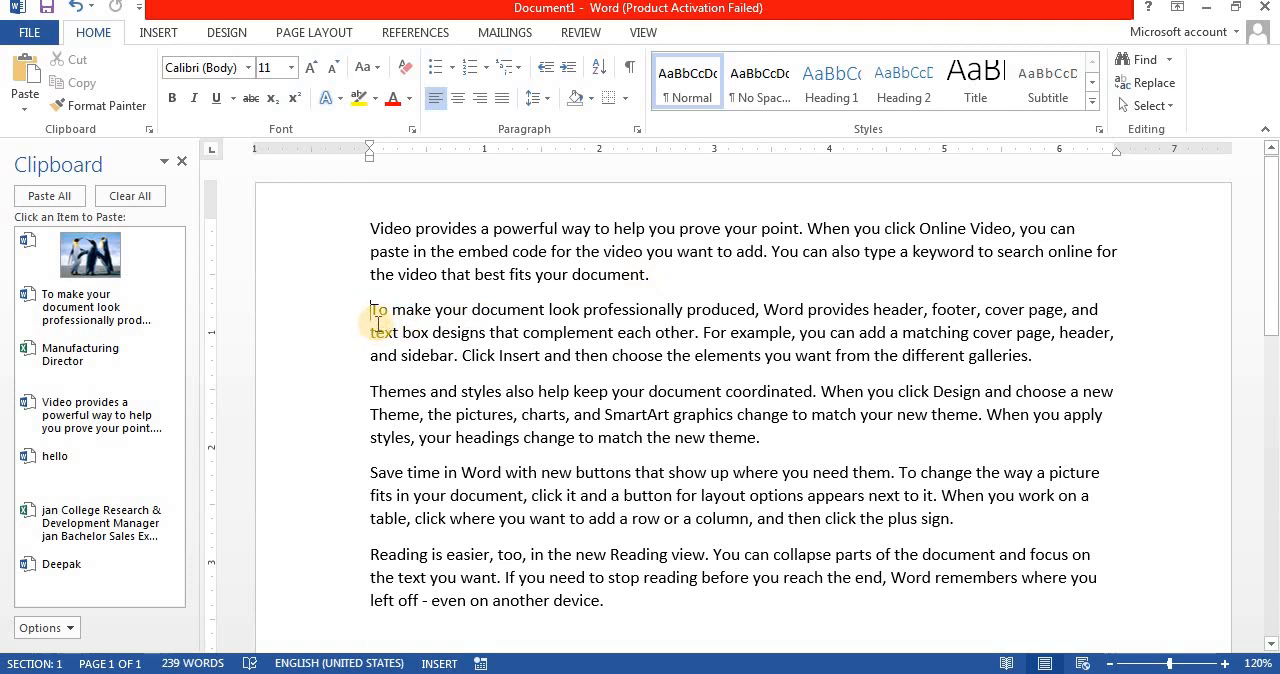
type("---")
key("Return")
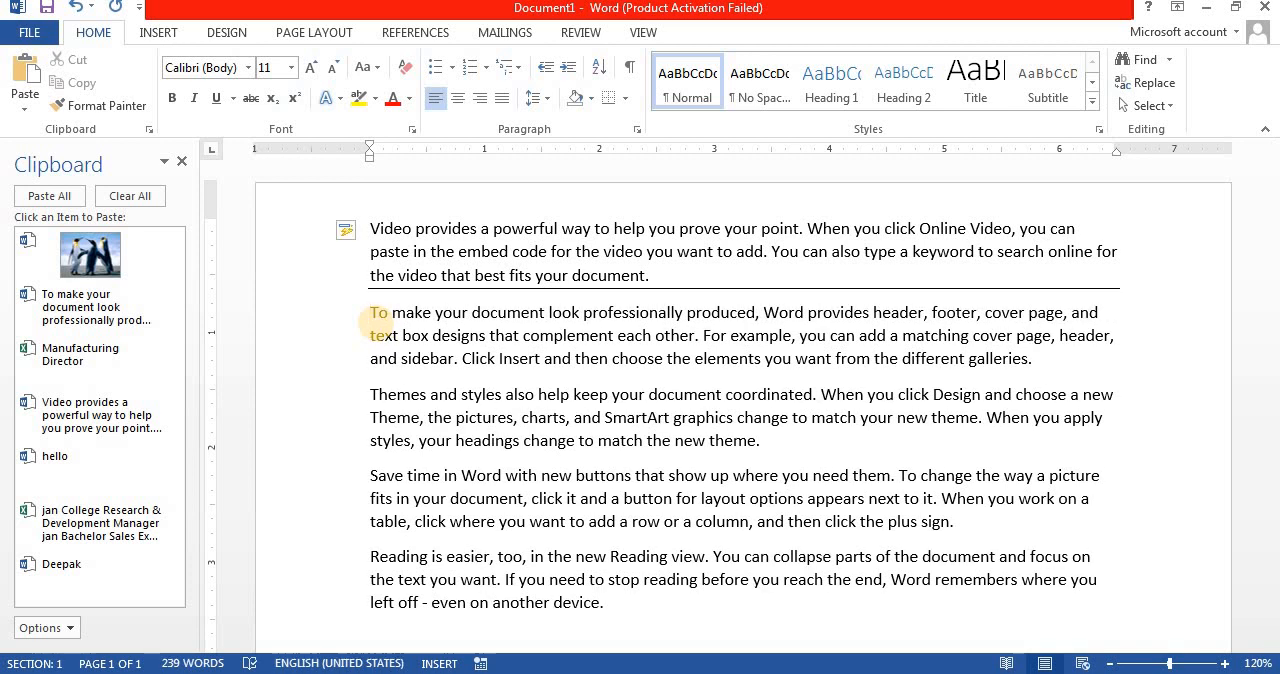
type("===")
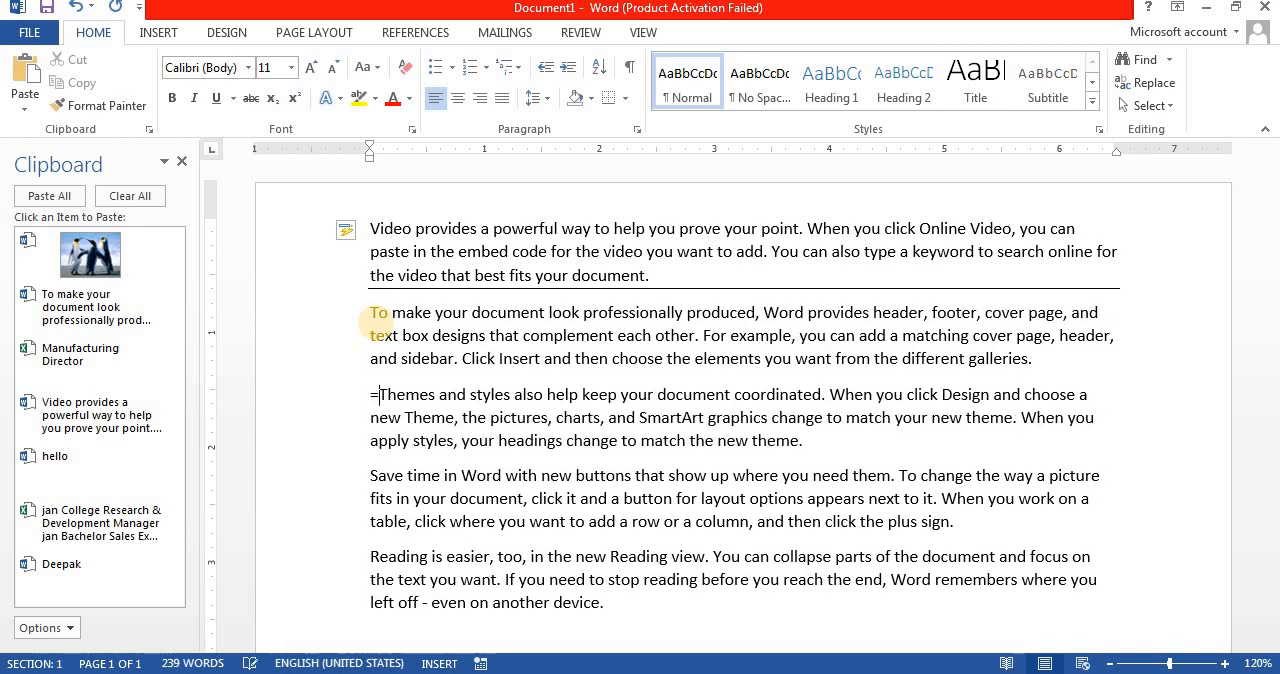
key("Return")
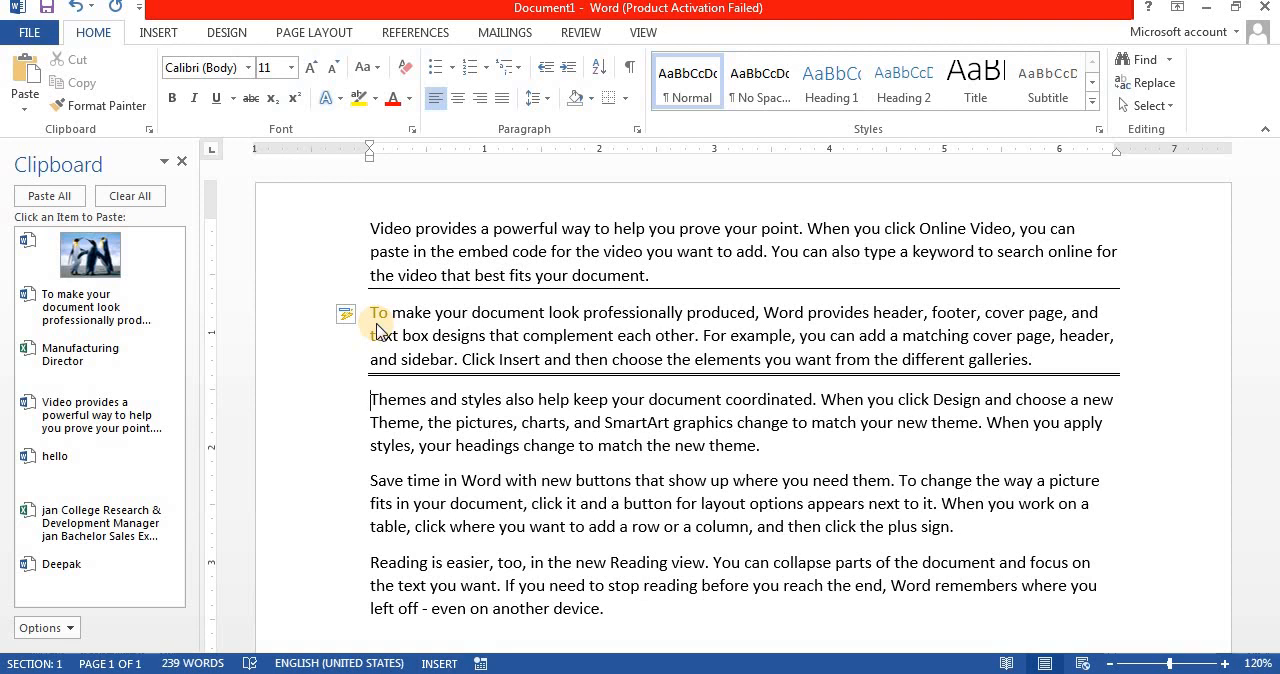
Step: Clear the whole document and create a single line with --- and a double line with === on the empty page
key("ctrl+a")
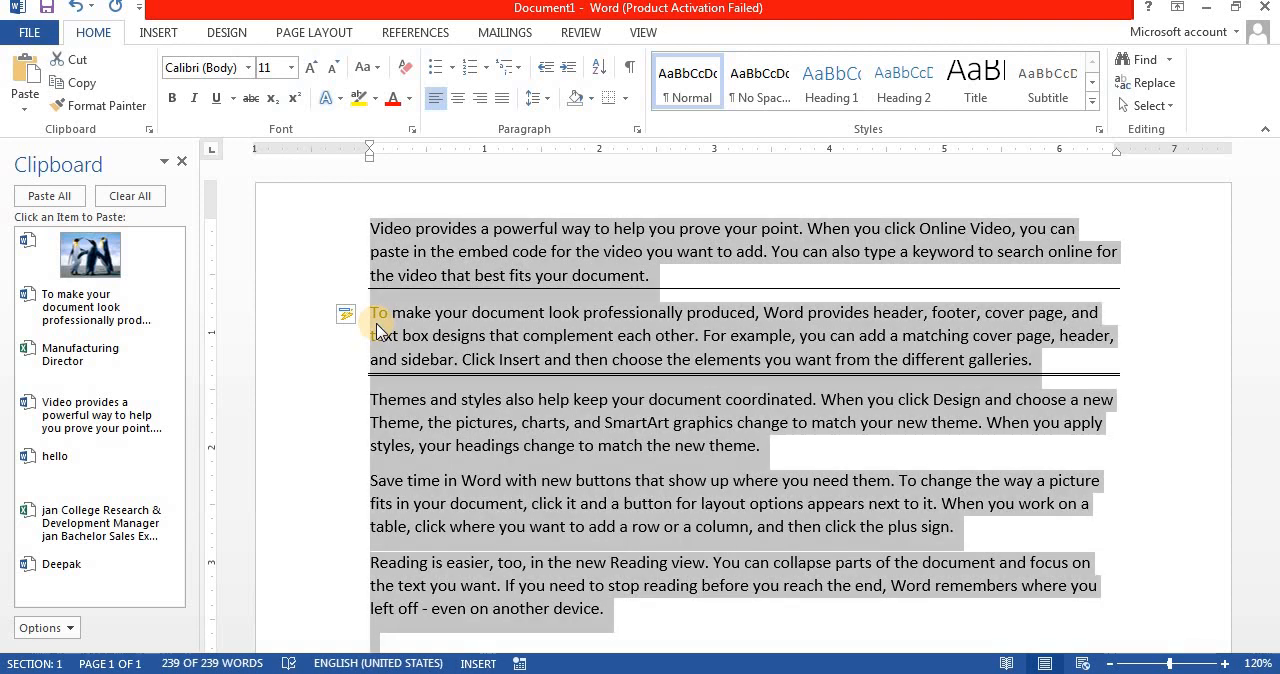
key("Delete")
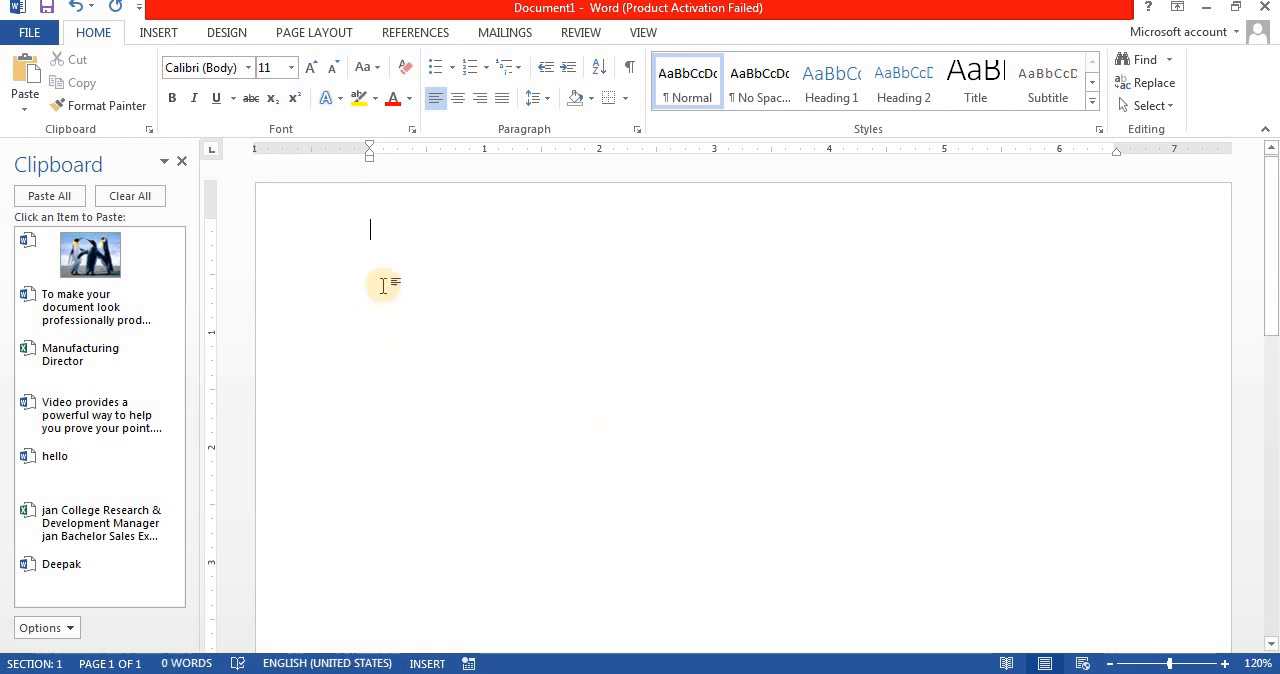
type("---")
key("Return")
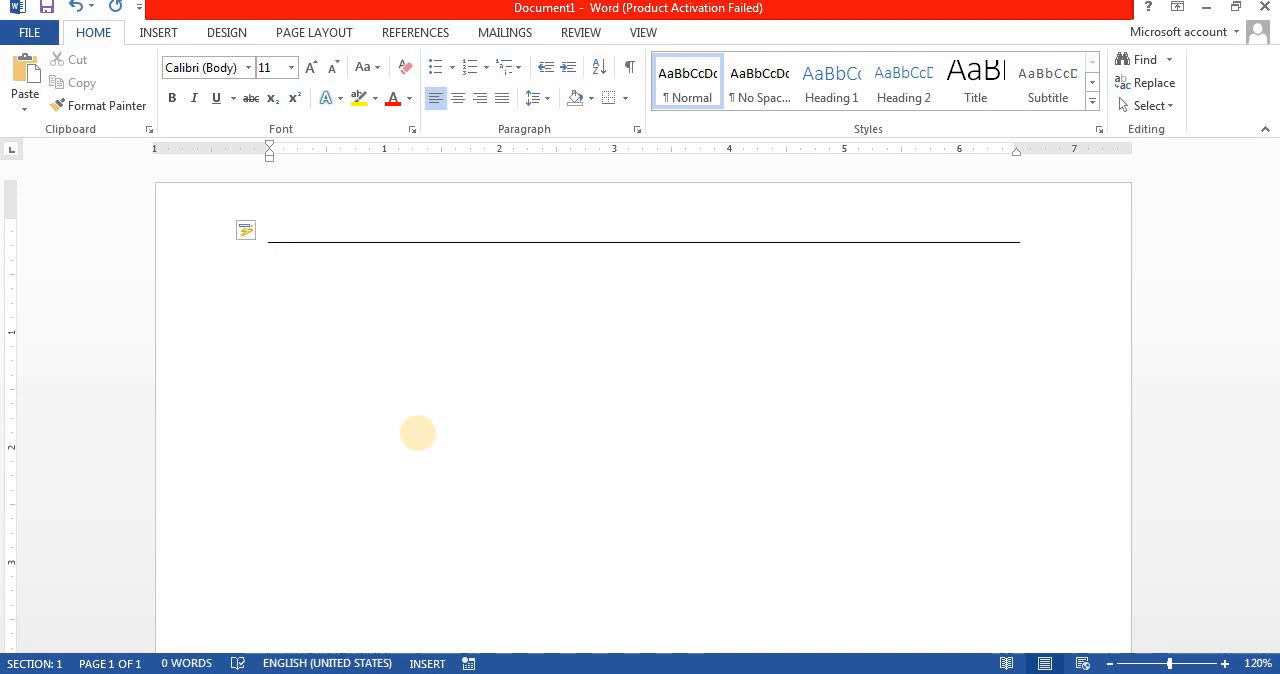
type("===")
key("Return")
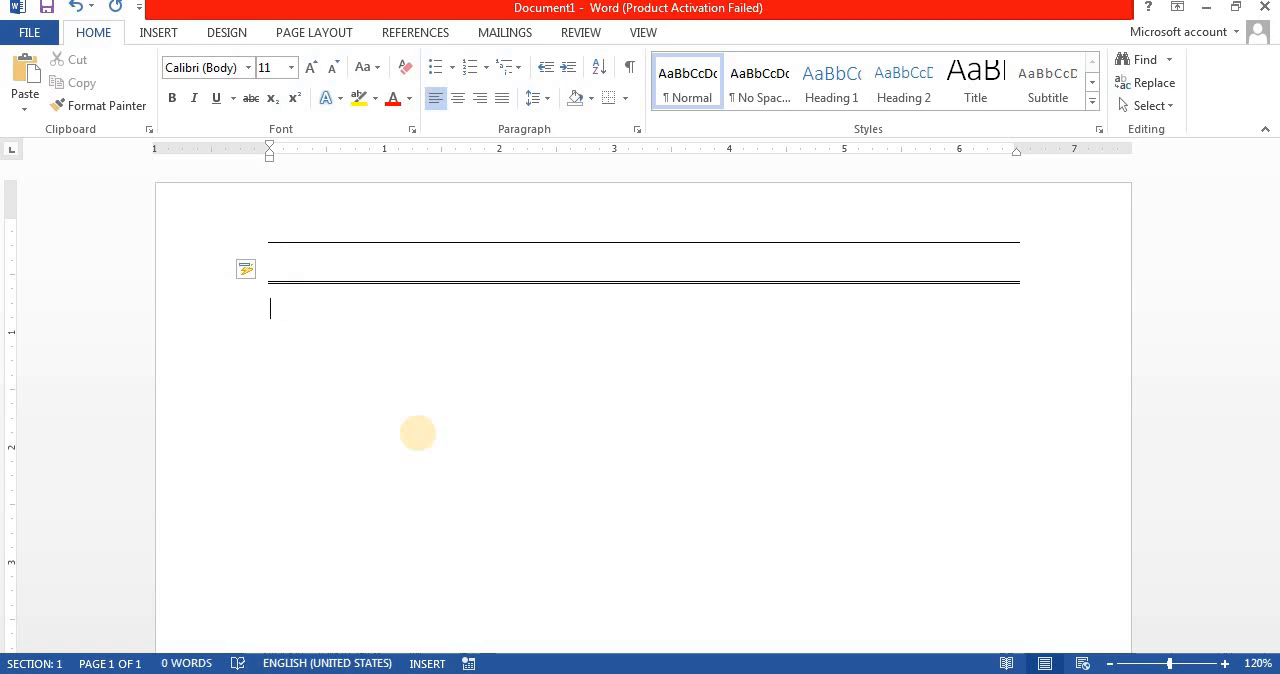
Step: Add a triple line with ###, a dotted line with ***, a wavy line with ~~~ and a thick line with ___
type("###")
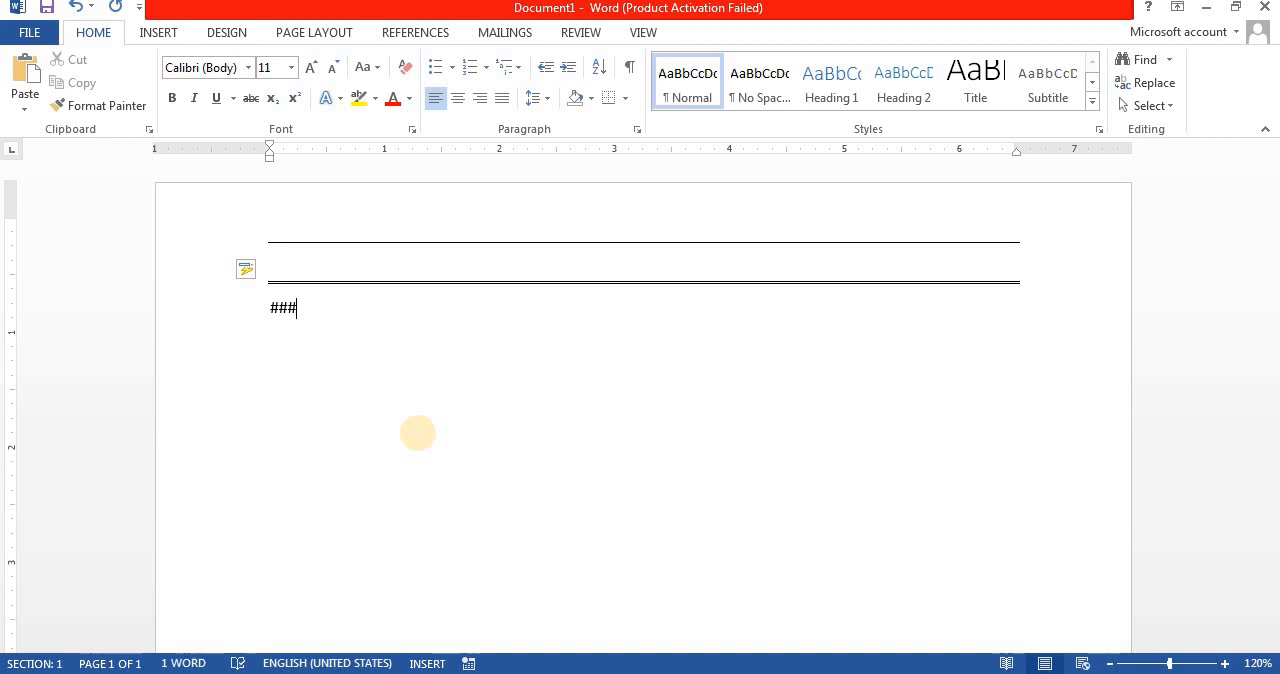
key("Return")
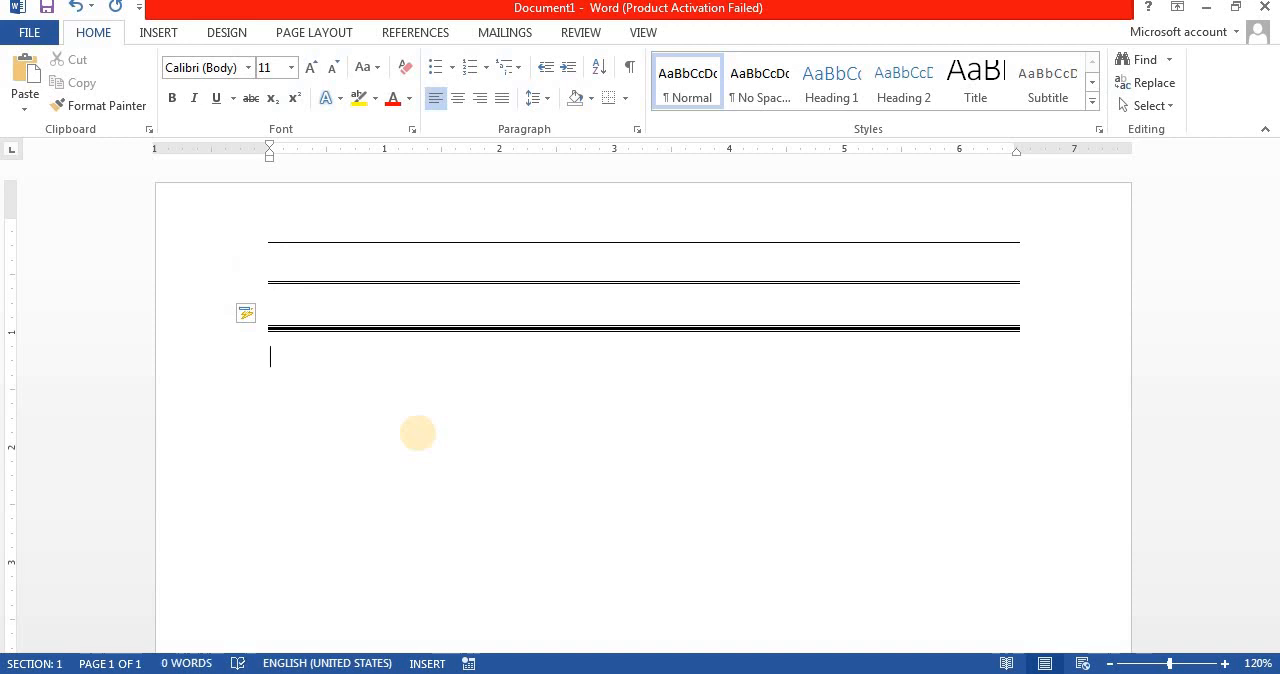
type("***")
key("Return")
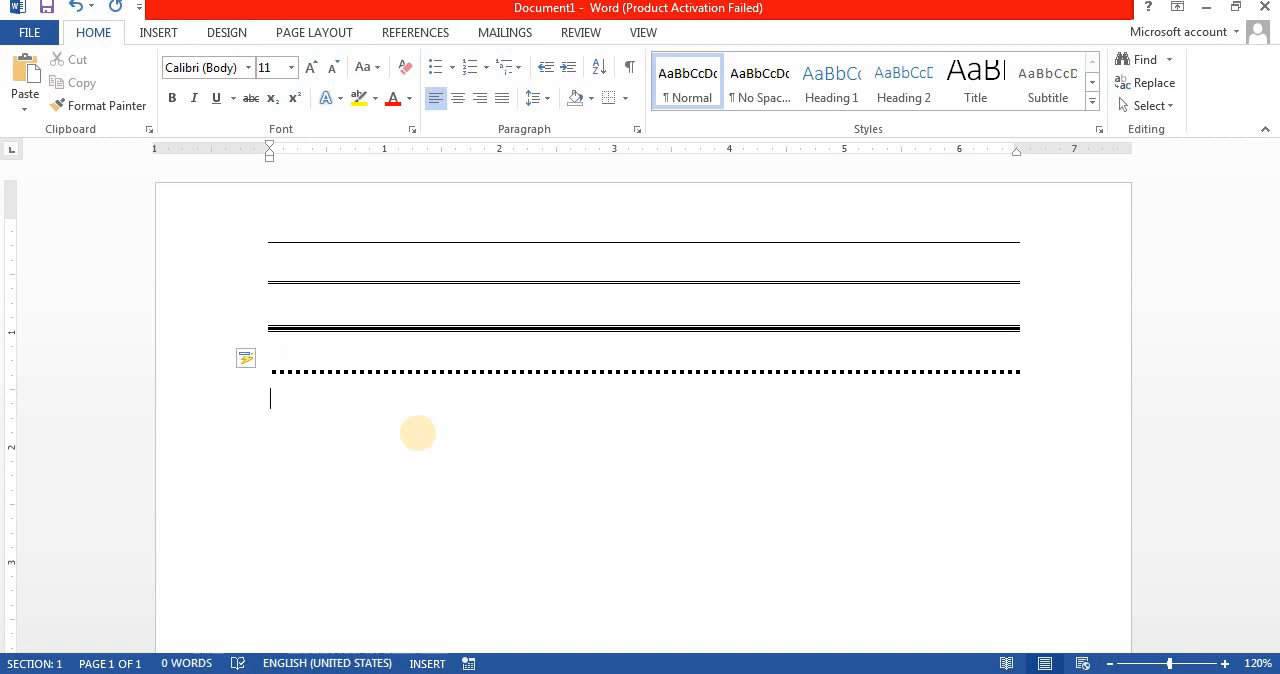
type("~~~")
key("Return")
type("___")
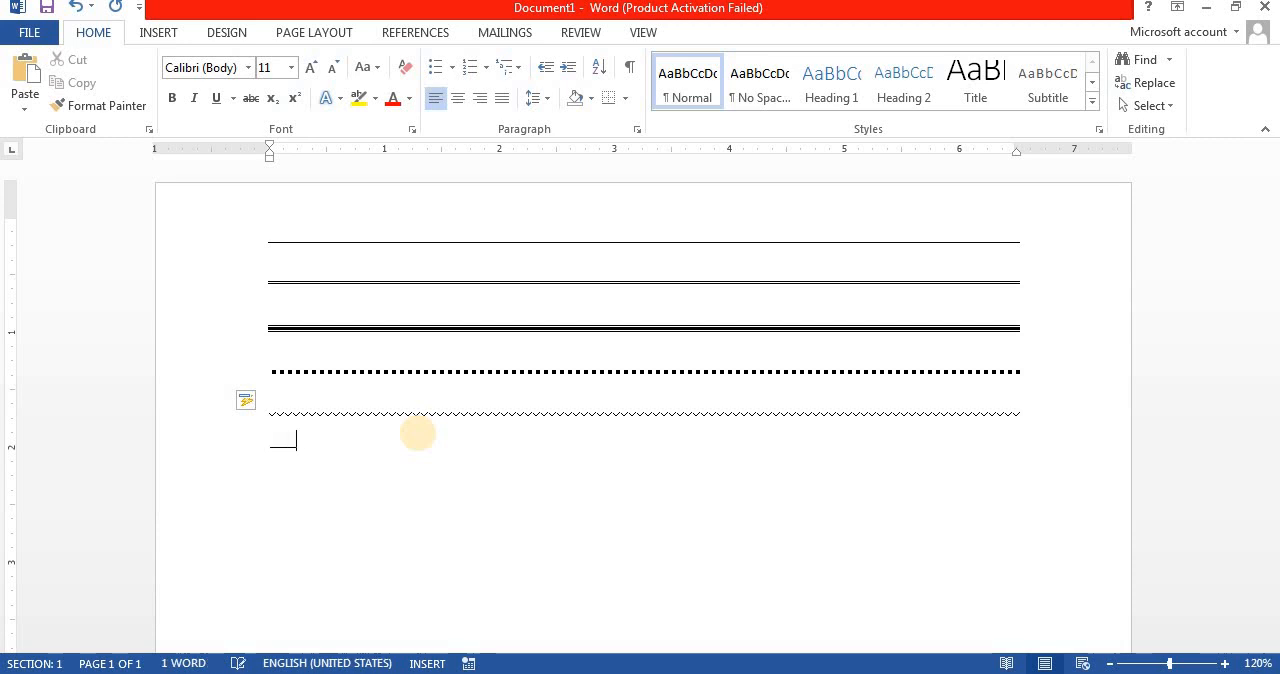
key("Return")
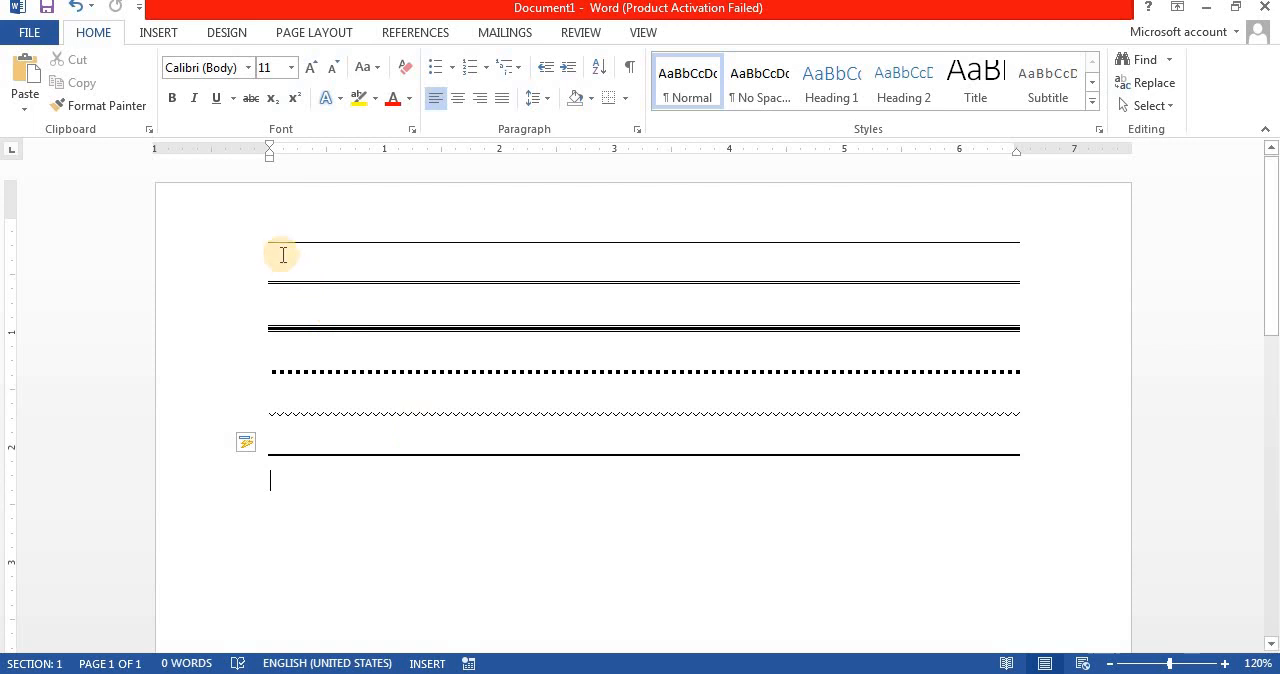
Step: Remove the borders from all six lines with No Border and undo the removal
left_click_drag(218, 247, 206, 447)
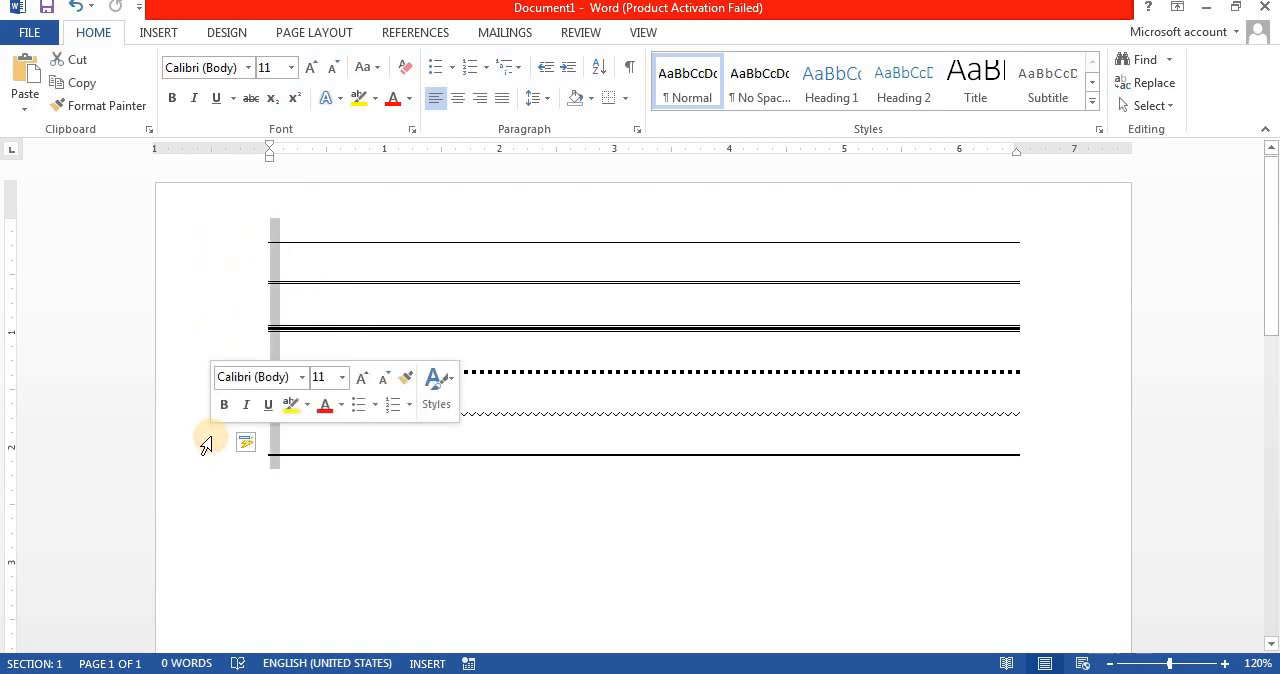
left_click(626, 100)
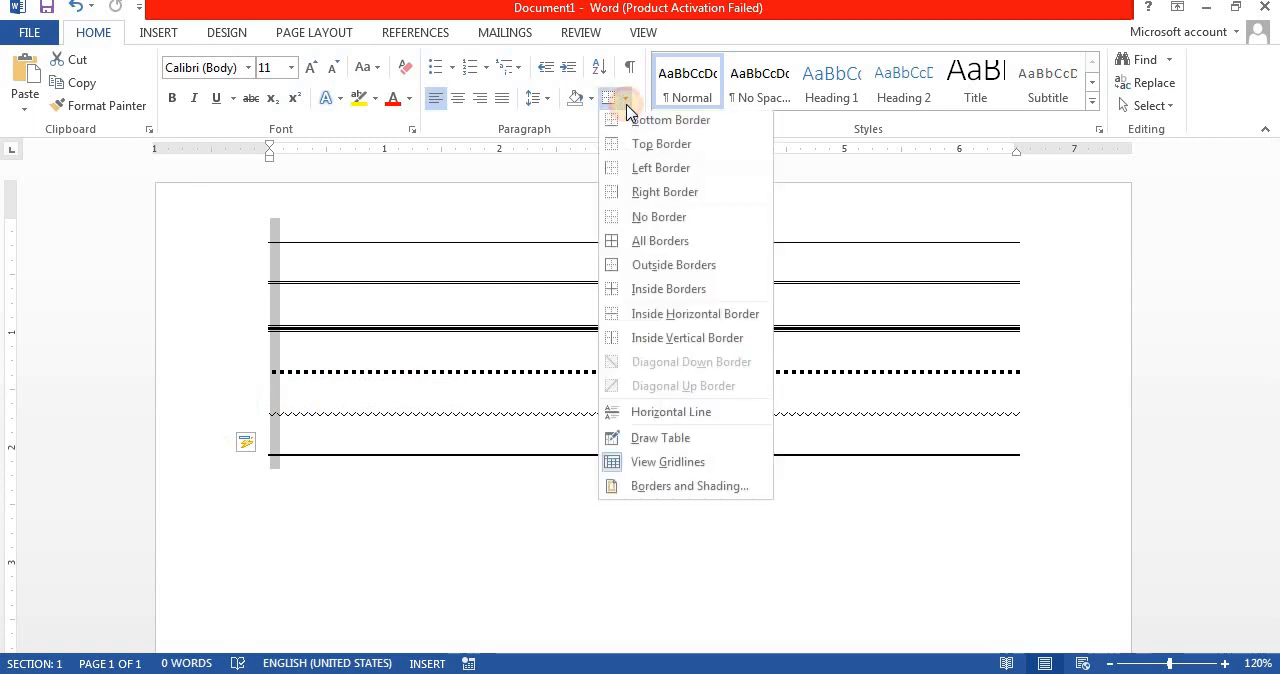
left_click(652, 221)
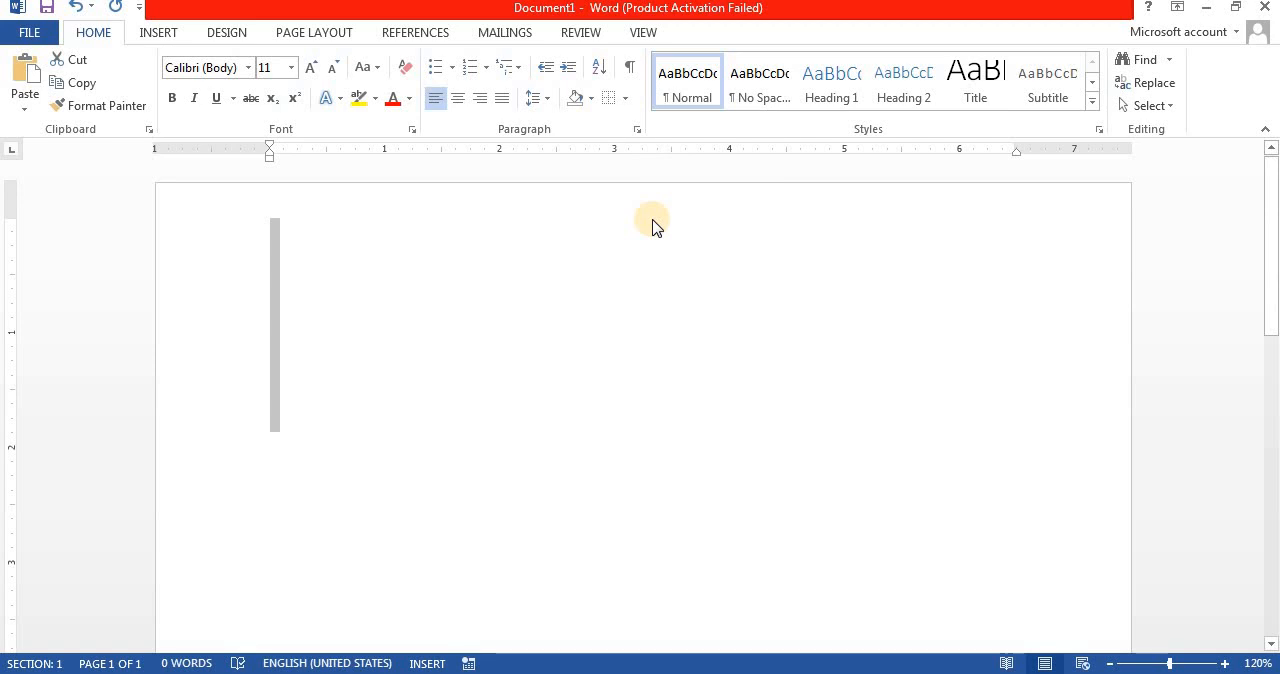
key("ctrl+z")
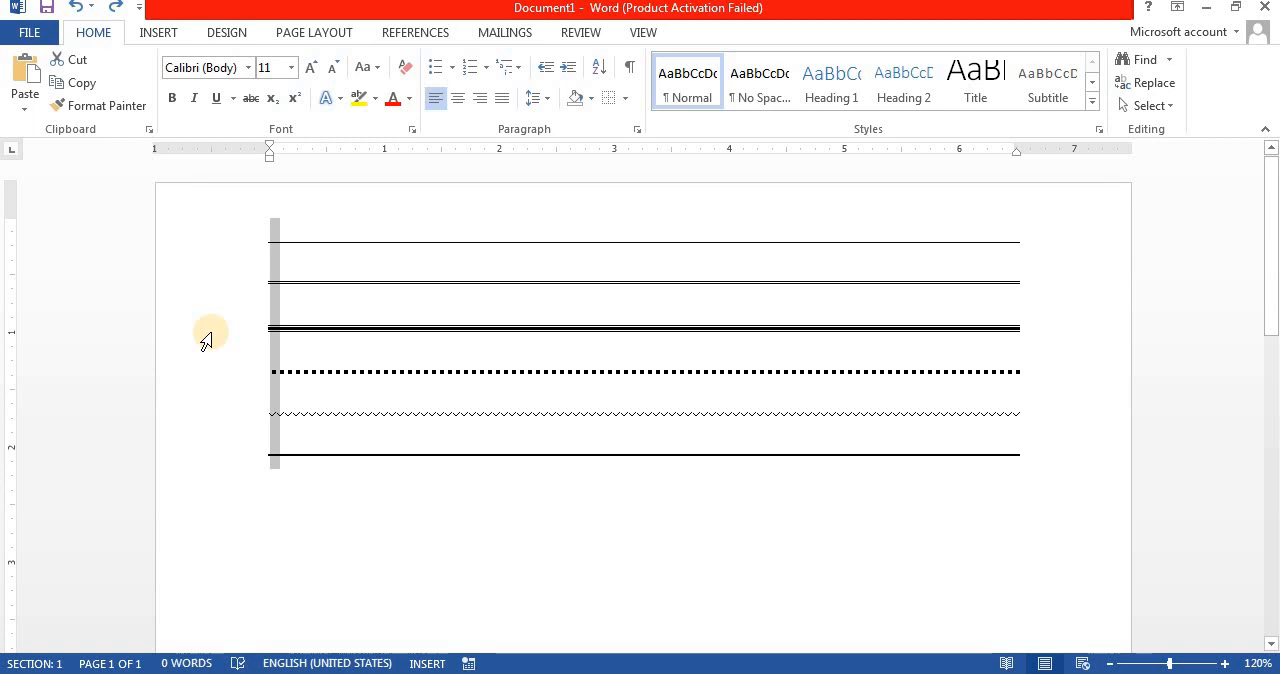
Step: Delete the selected border lines and create an automatic round-bullet list from * with the items Hgjhg and Hjhgjhg
key("Delete")
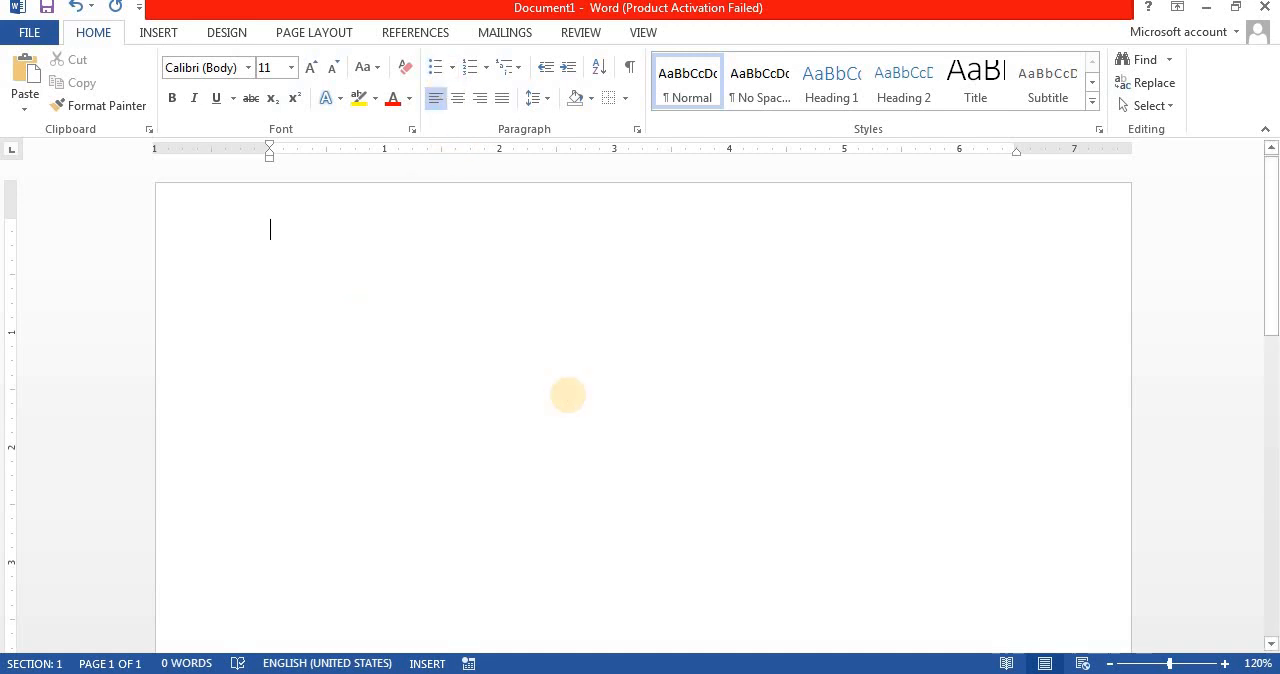
type("* hgjhg")
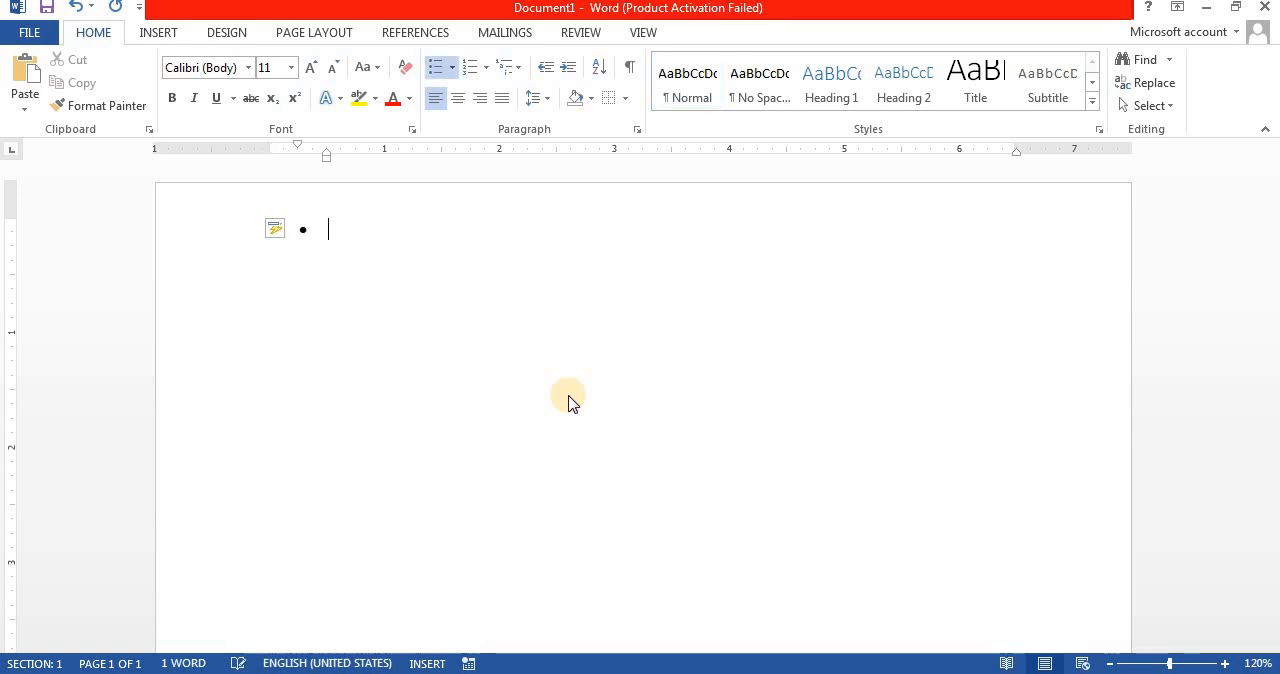
key("Return")
type("hjhgjhg")
key("Return")
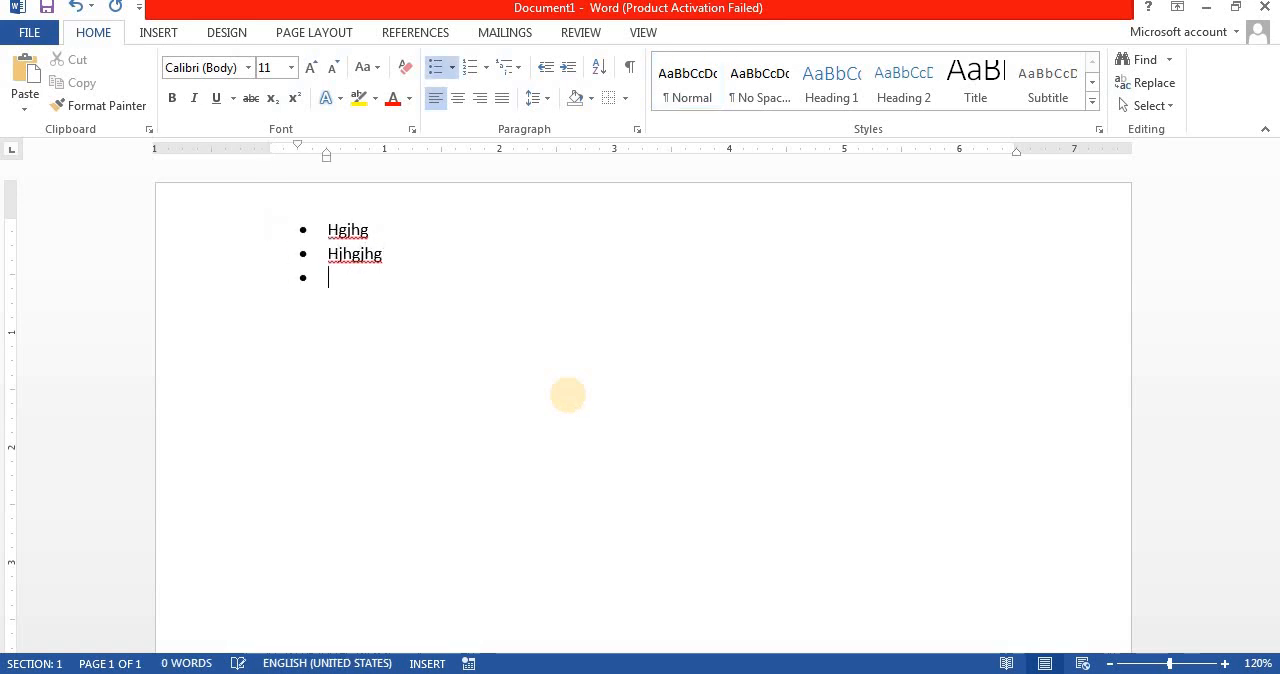
key("Return")
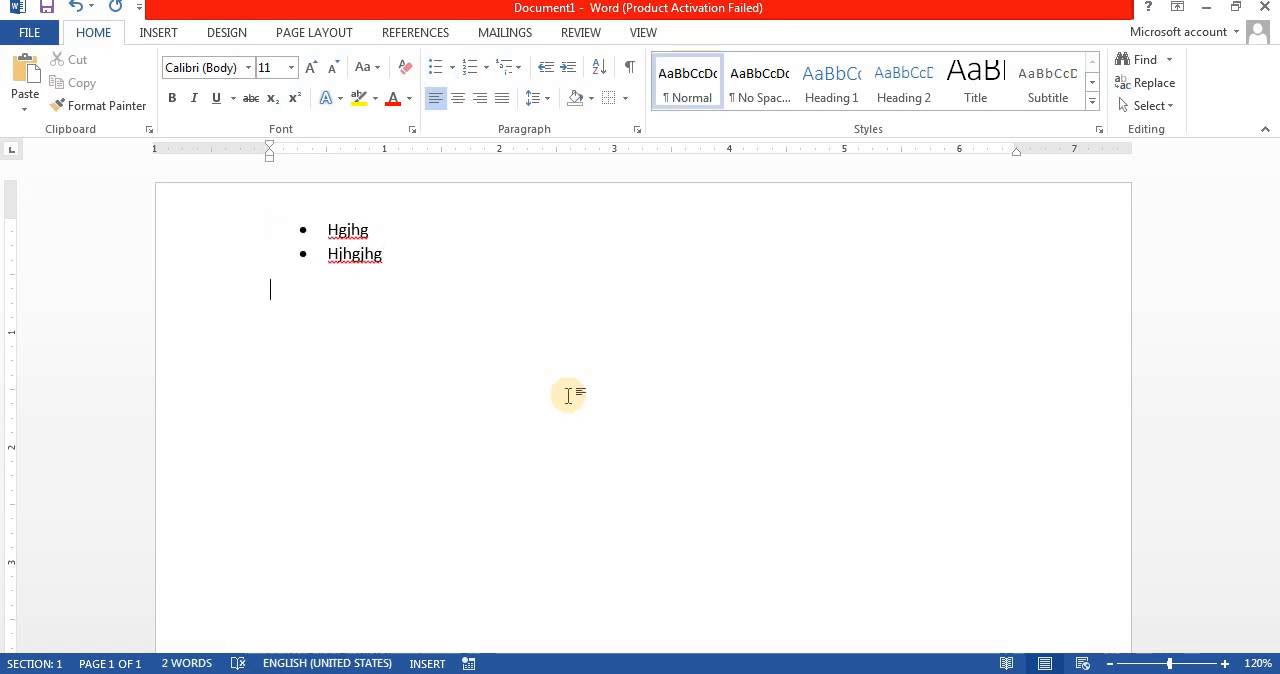
Step: Create an automatic arrowhead-bullet list from > below it with the items Hnjhgj and Gfhgfh
type(">")
key("space")
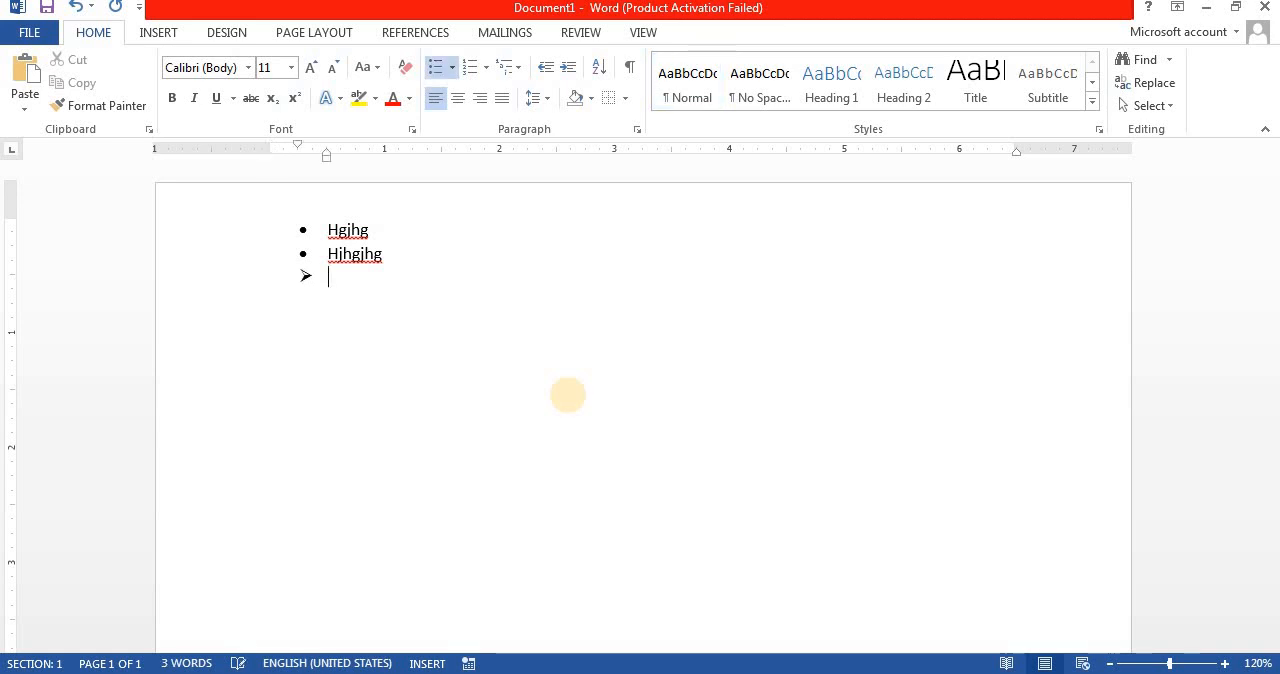
type("Hnjhgj")
key("Return")
type("Gfhgfh")
key("Return")
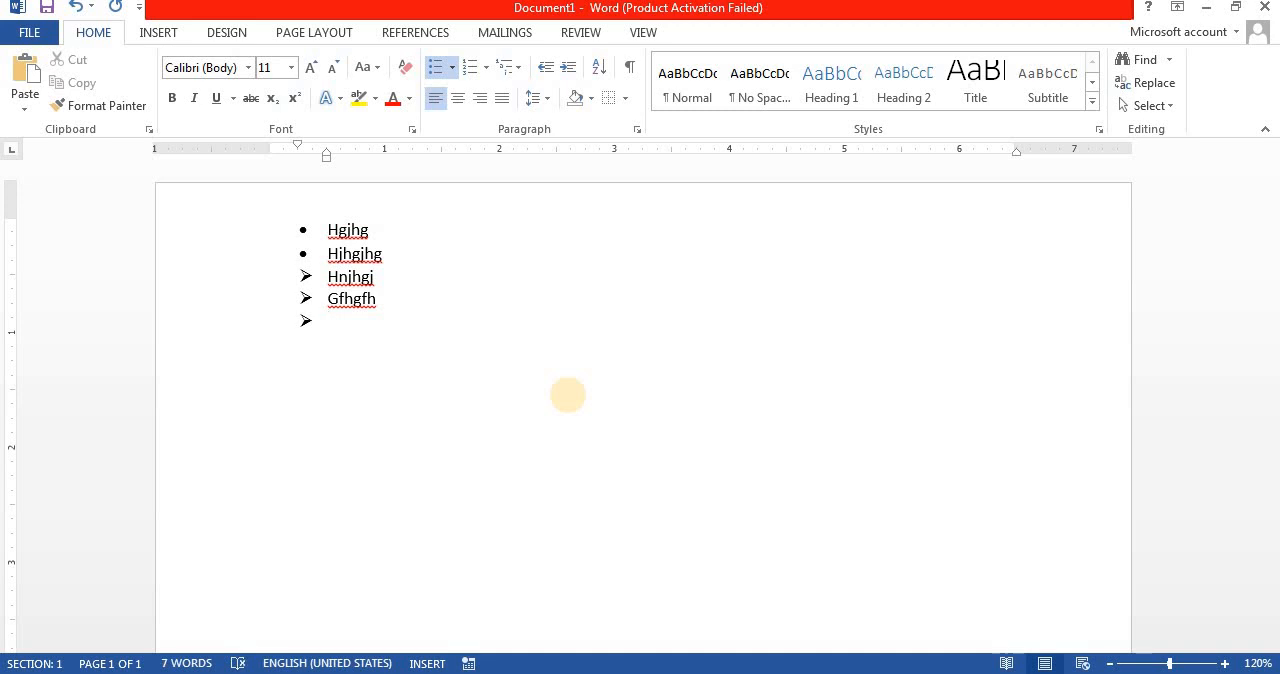
key("Return")
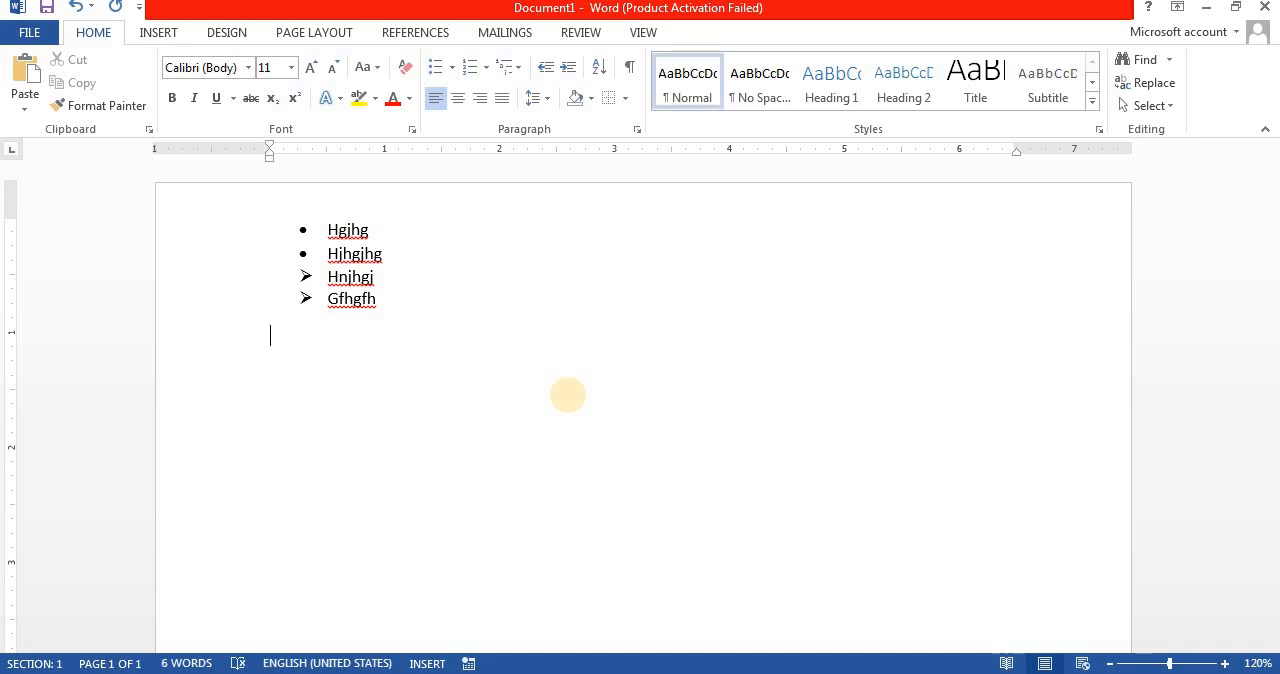
Step: Create an automatic dash list from - with the items Gf, Hgf, Hg and F
type("- Gf")
key("Return")
type("Hgf")
key("Return")
type("Hg")
key("Return")
type("f")
key("Return")
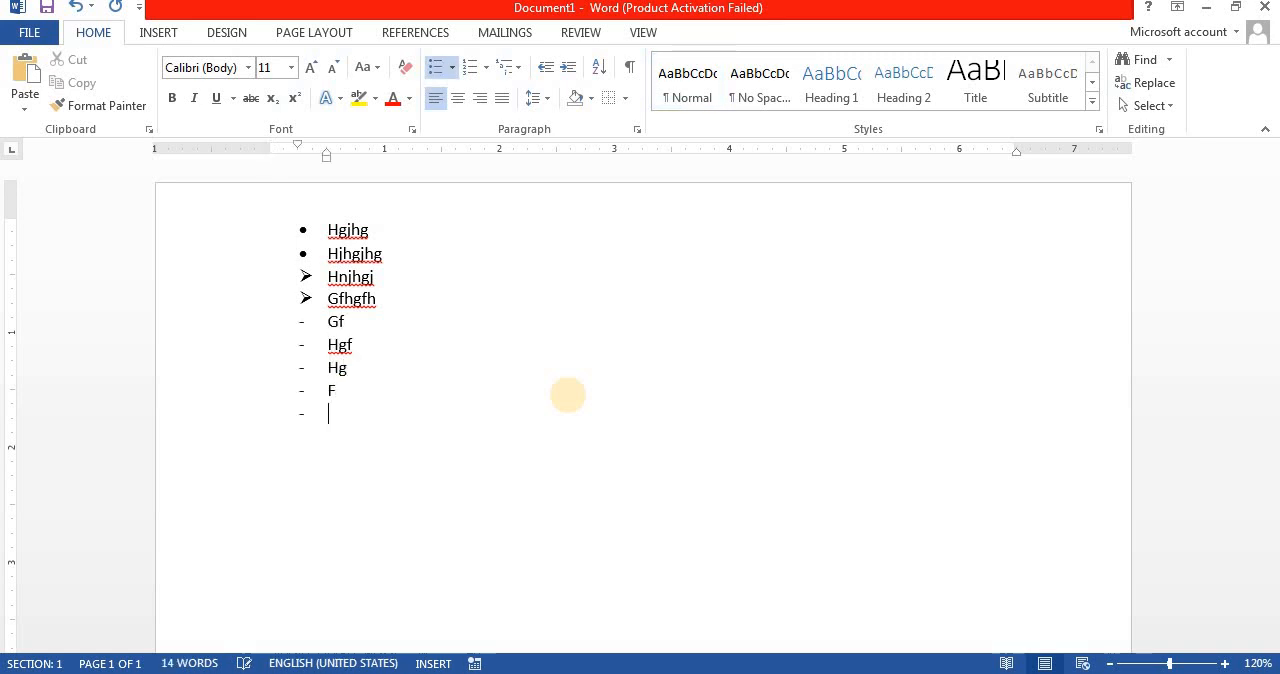
key("Return")
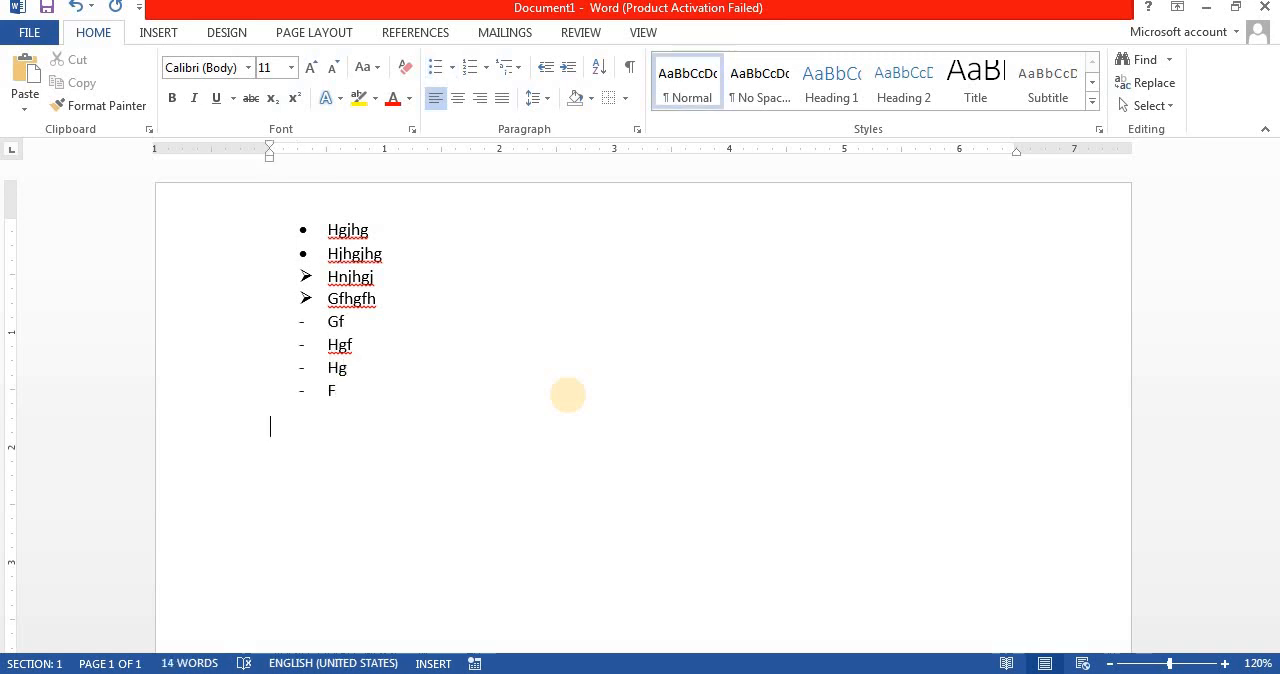
Step: Add a solid-arrow bullet from -> with the single item Gfhgfh and end that list
type("->")
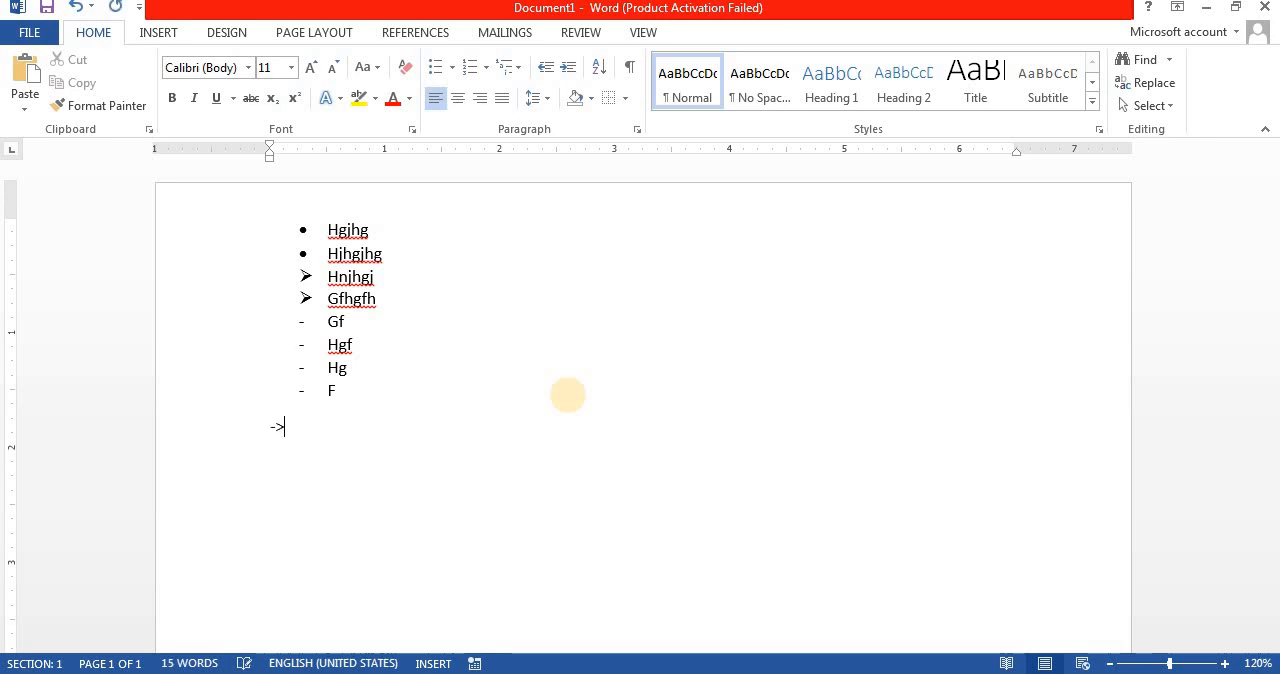
type(" gfhgfh")
key("Return")
key("Return")
Step: Create an automatic hollow-arrow list from => with the items Gfhg and Fh, followed by an empty paragraph
type("=>")
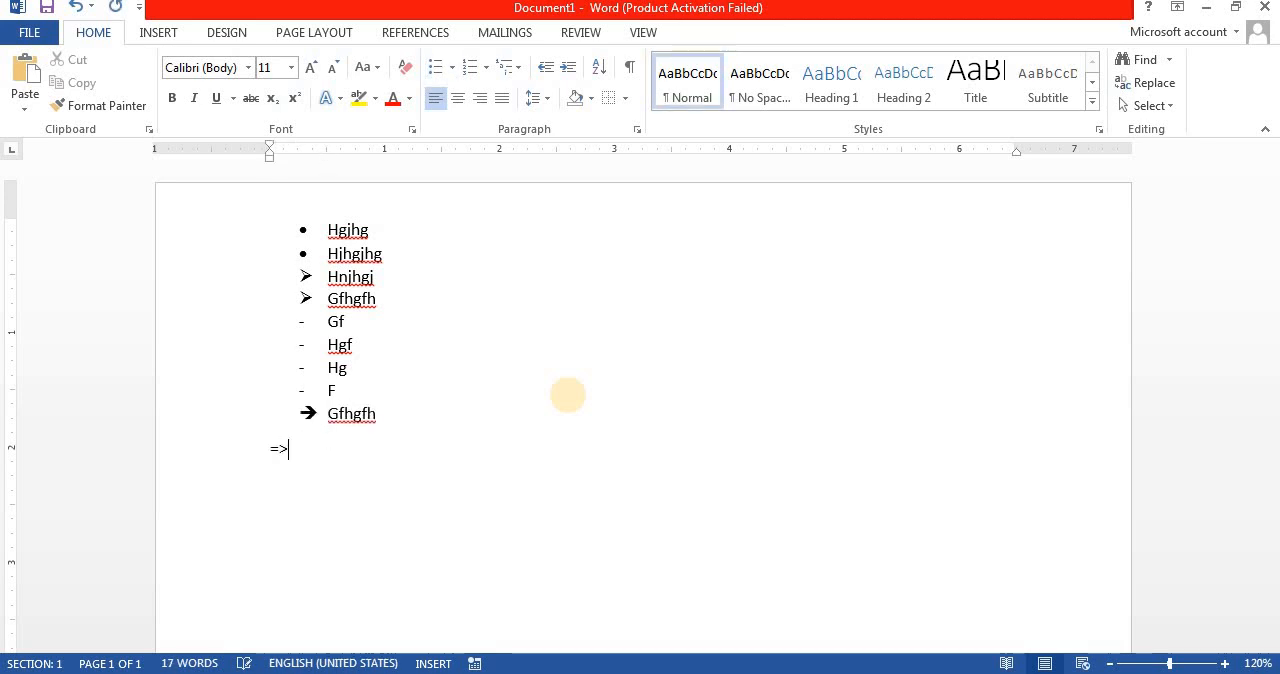
type(" gfhg")
key("Return")
type("fh")
key("Return")
key("Return")
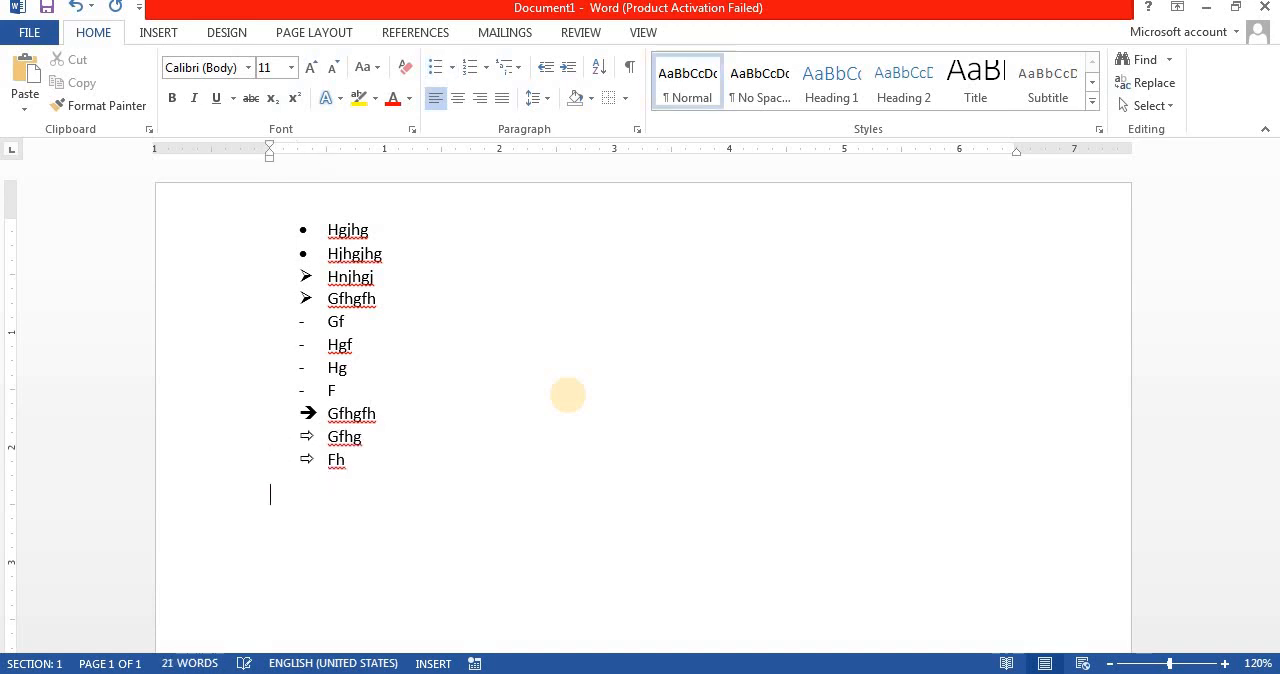
key("Return")
Step: Create an automatic double-headed-arrow list from <=> with two items reading Ghgfh
type("<=> ghgfh")
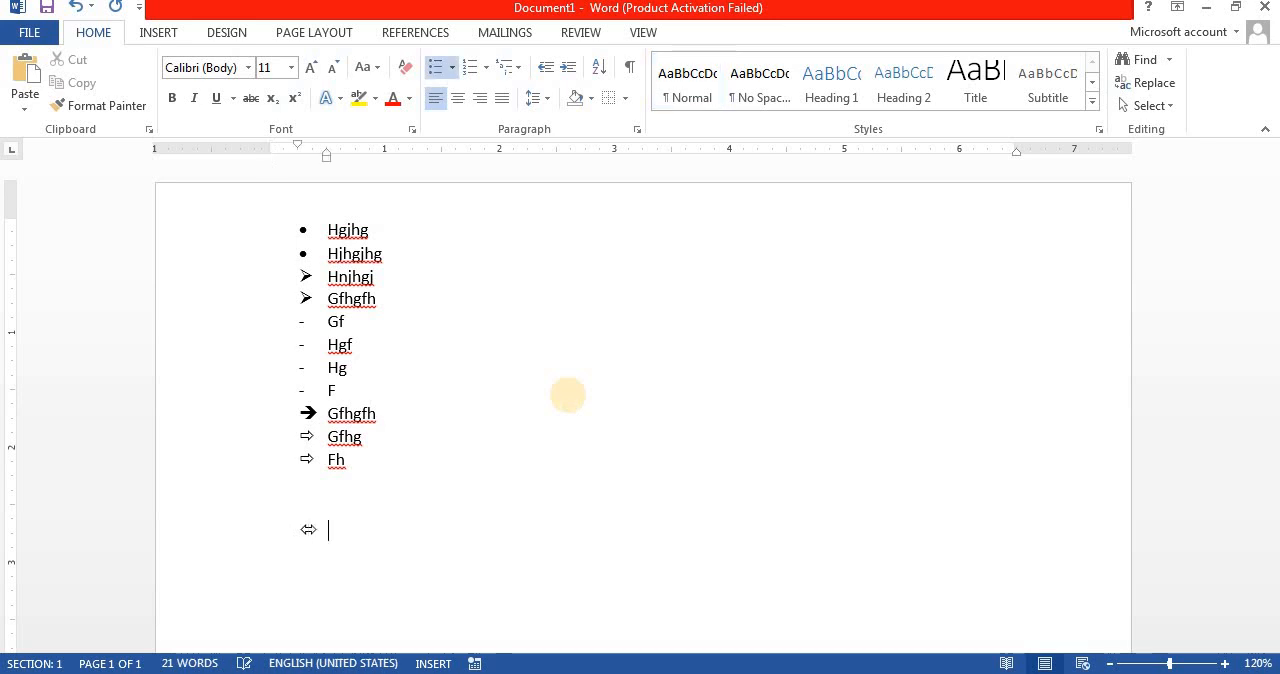
key("Return")
type("ghgfh")
key("Return")
key("Return")
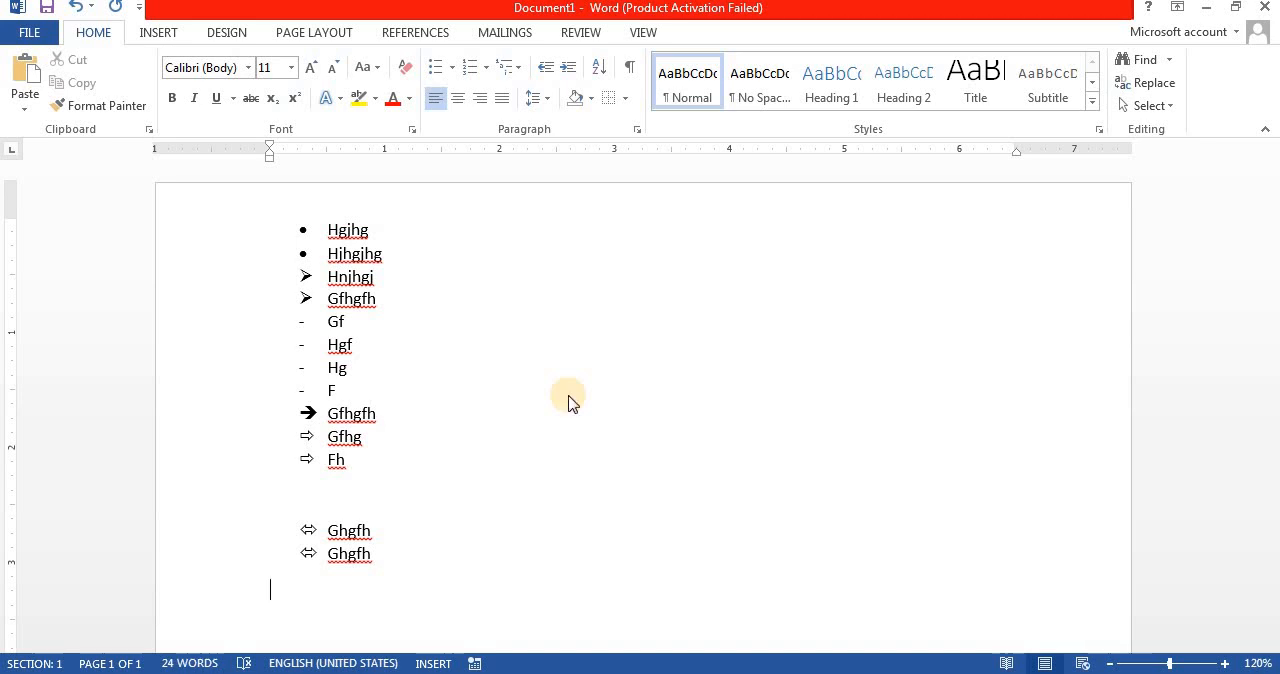
Step: Clear the whole document and create an automatic numbered list from 1) with the items Fdgfdg, Fgfdg and Fdgfdg
key("ctrl+a")
key("Delete")
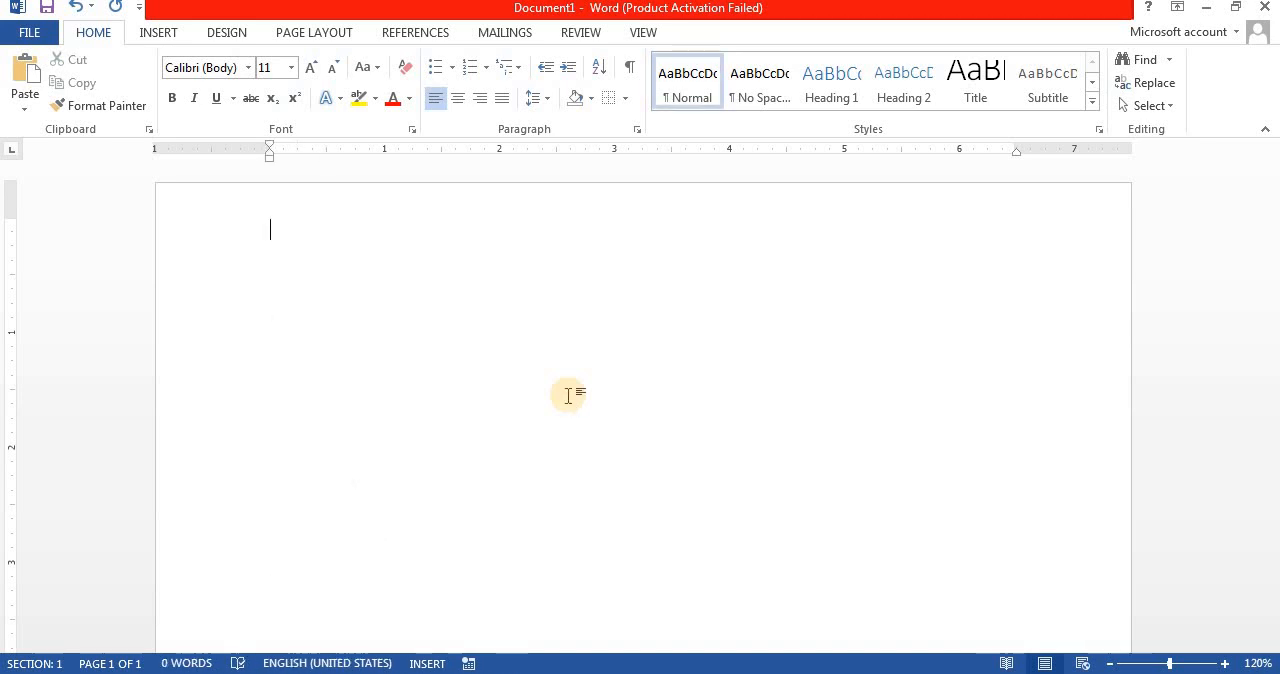
type("1) fdgfdg")
key("Return")
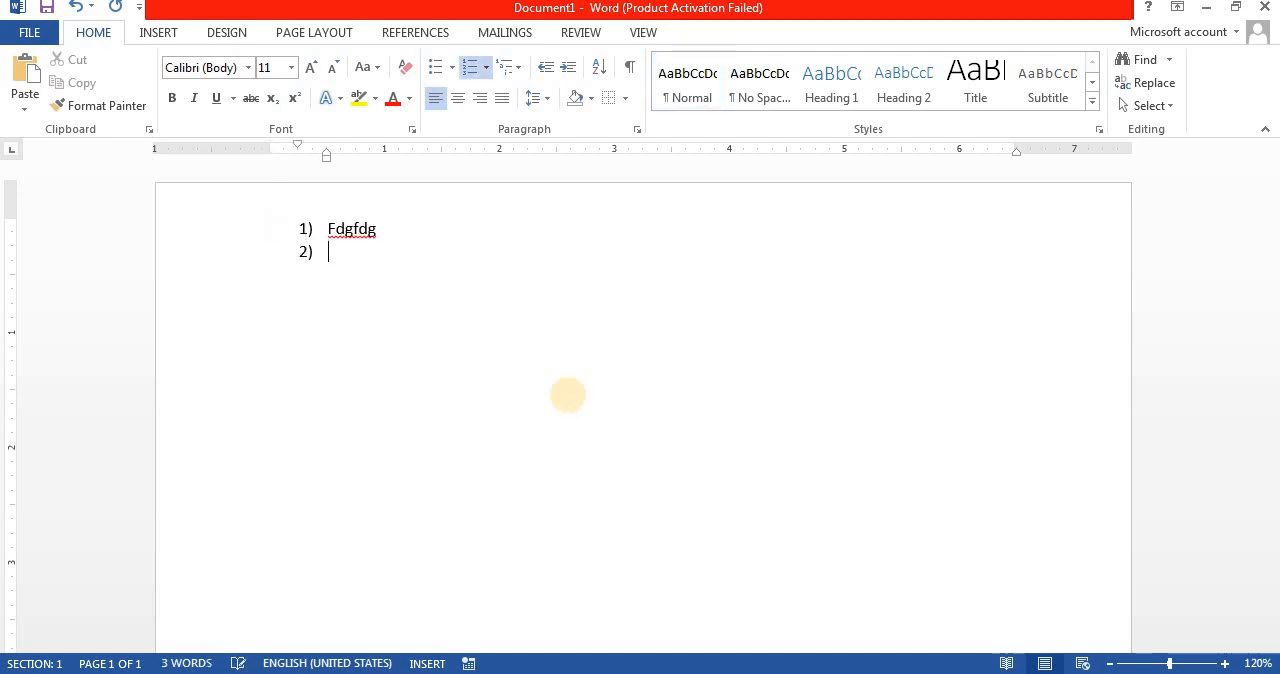
type("fgfdg")
key("Return")
type("fdgfdg")
key("Return")
Step: Create an automatic numbered list from 1. with the items Ddfgfd, Gfdgfd and Gfd
key("Return")
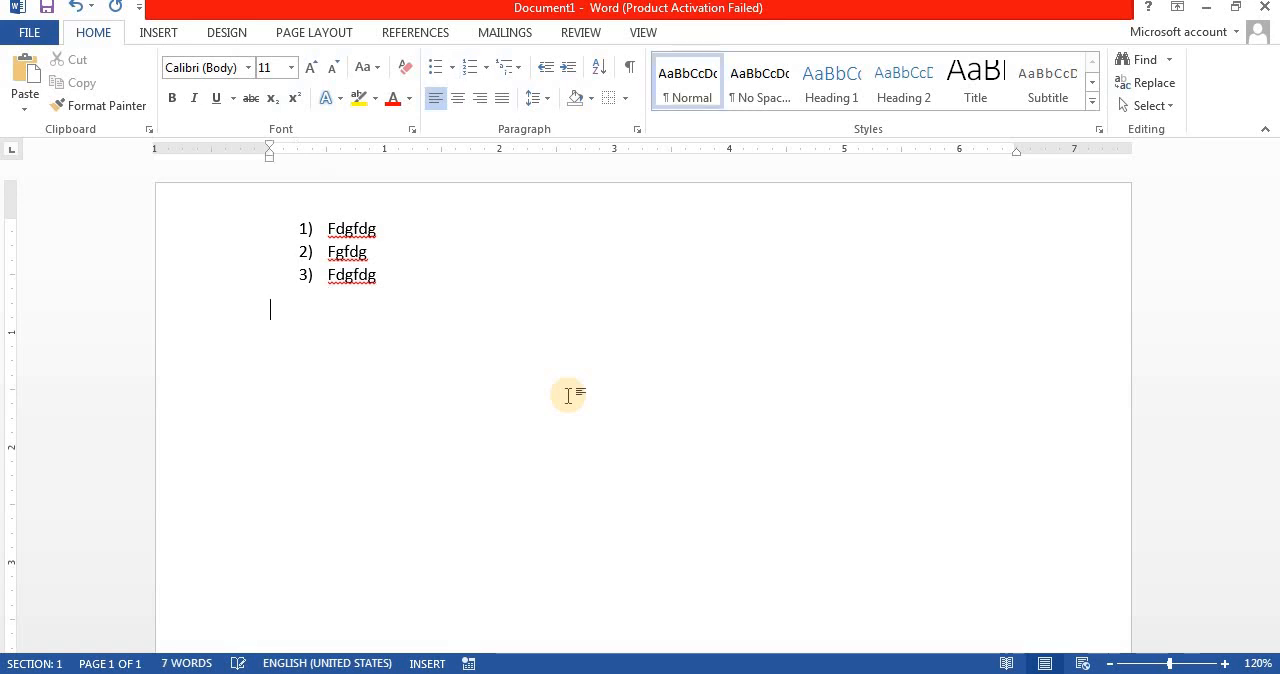
type("1. ddfgfd")
key("Return")
type("gfdgfd")
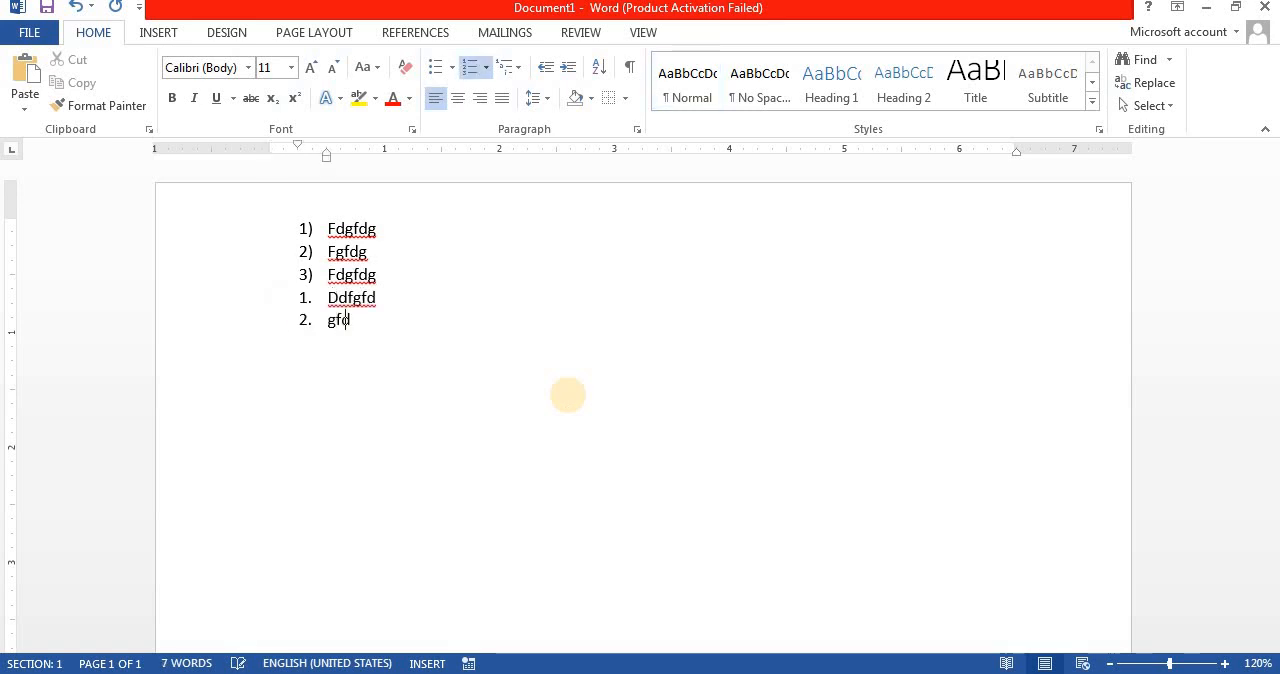
key("Return")
type("gfd")
key("Return")
key("Return")
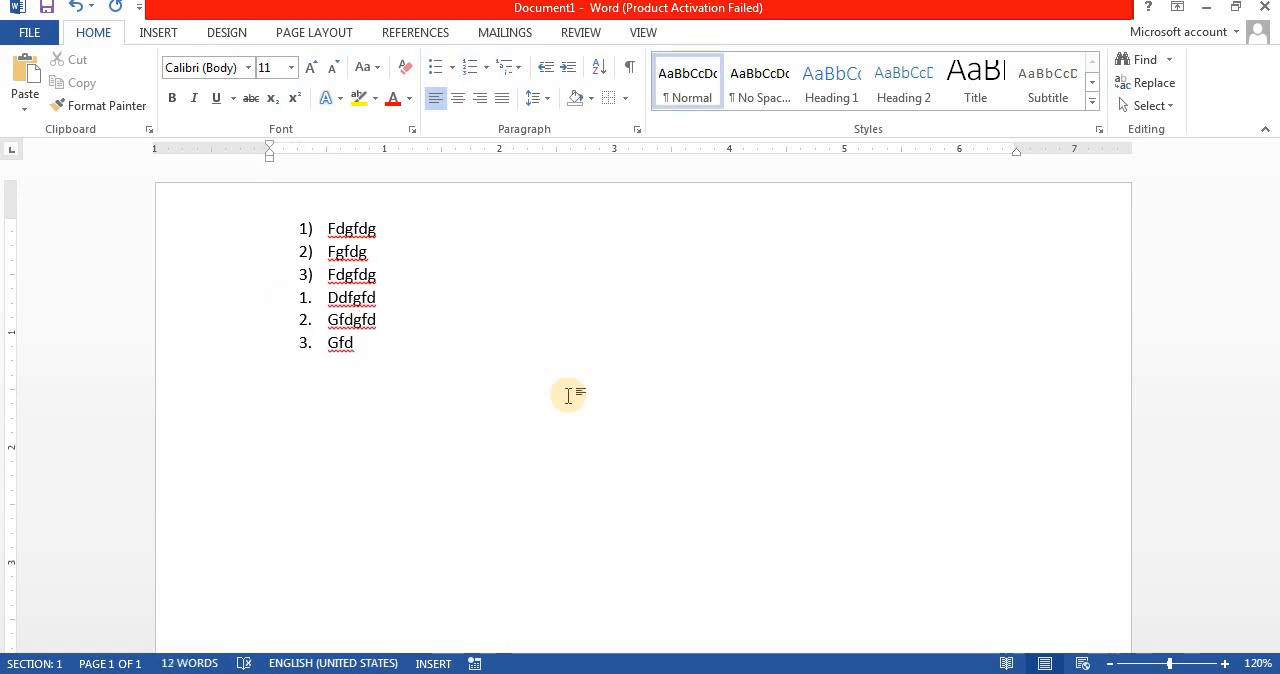
Step: Create a capital-letter list from A) with the item Fdgfdg and another from A. with the items Fdgfdg and Fg
type("A) fdgfdg")
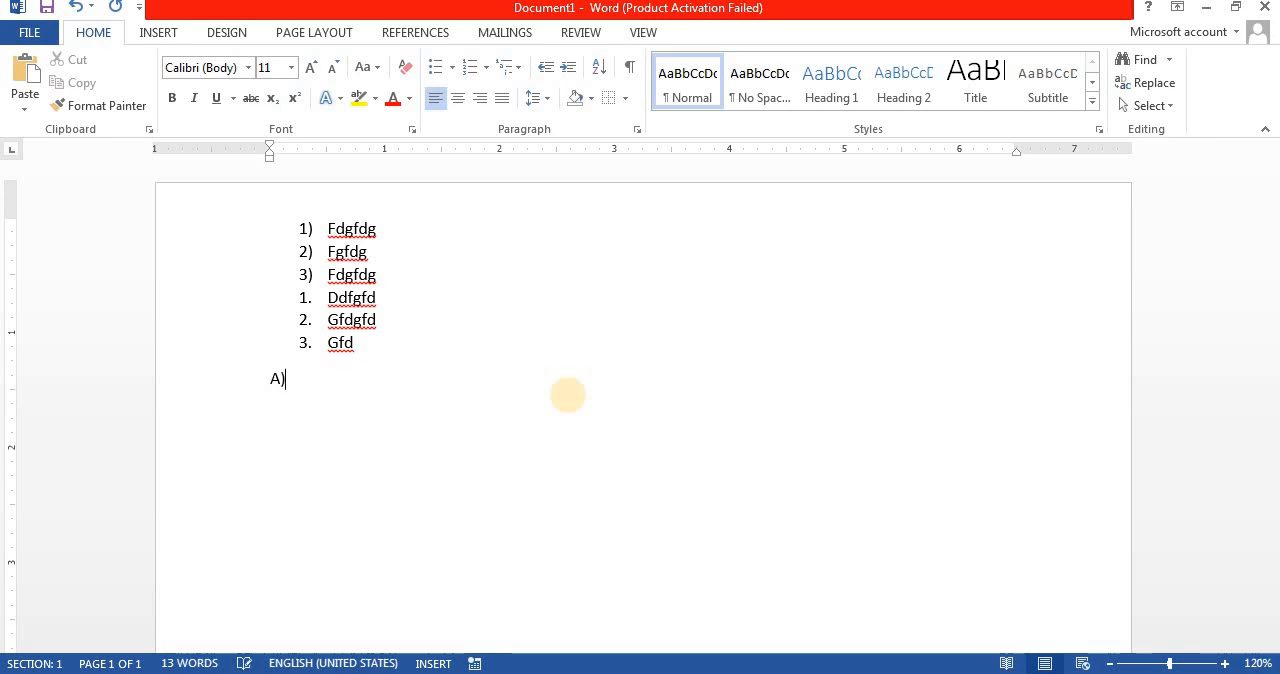
key("Return")
key("Return")
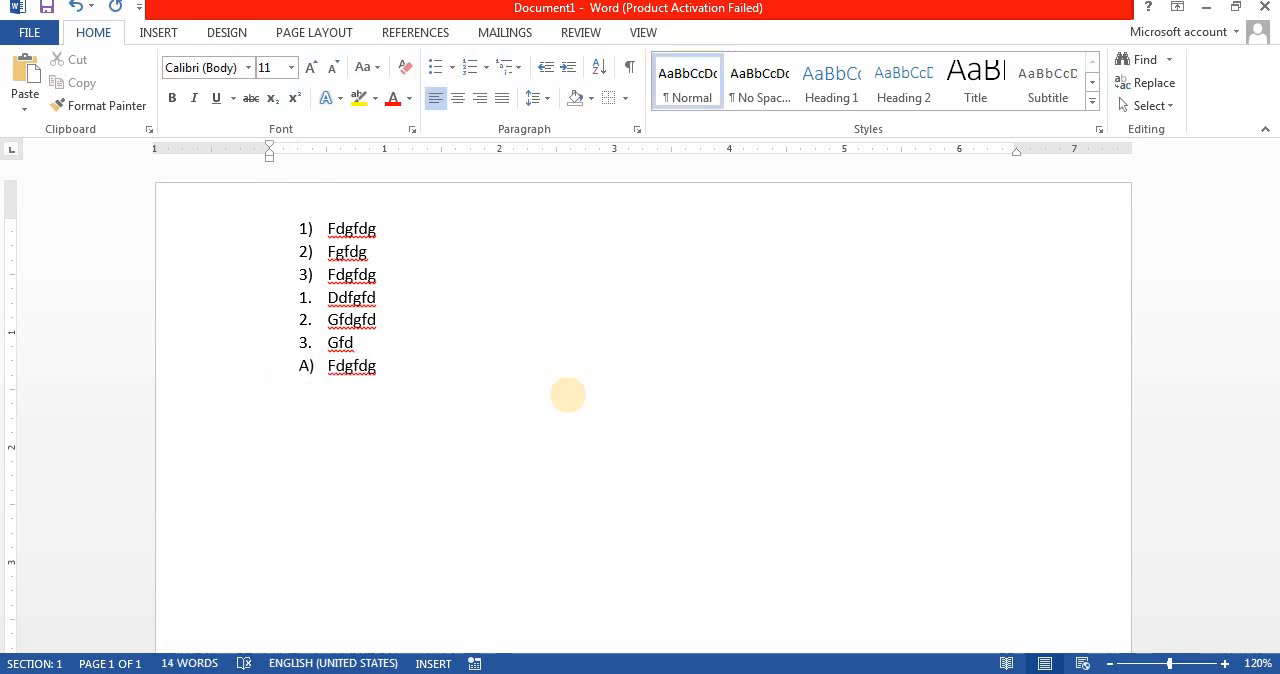
type("A. fdgfdg")
key("Return")
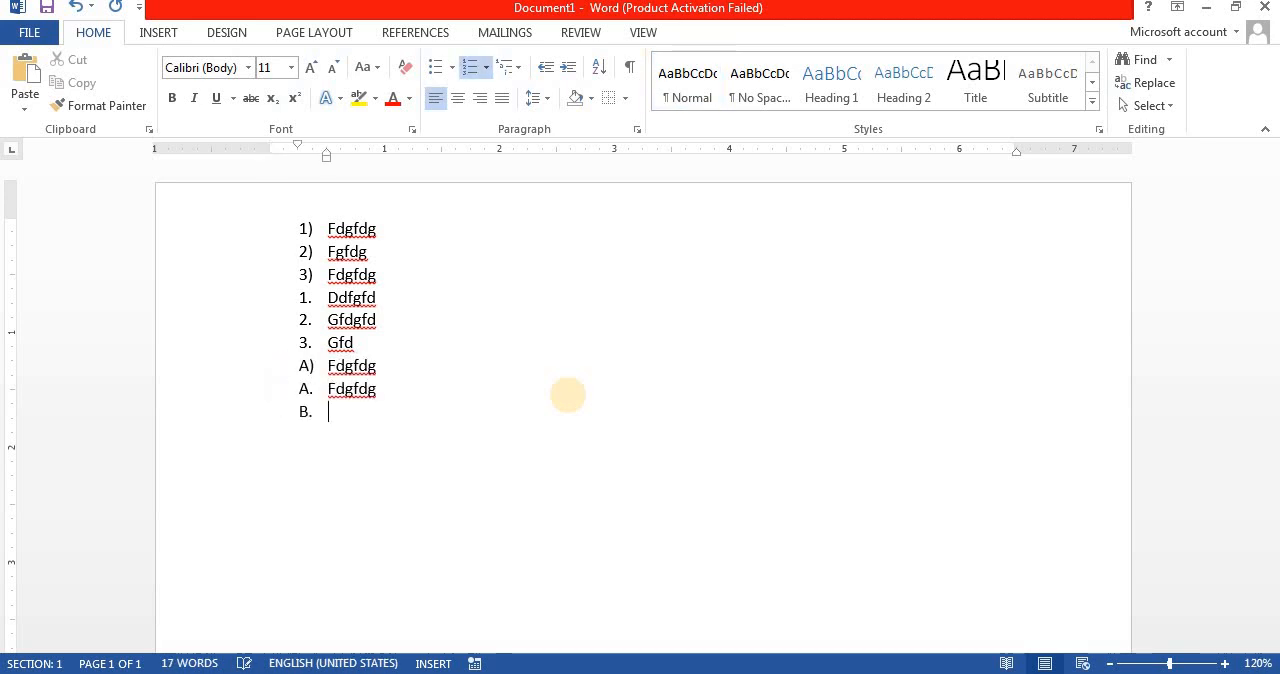
type("fg")
key("Return")
Step: Create a lowercase-letter list from a. with the items Fdgfd, Fdg and Fdg
key("Return")
type("A")
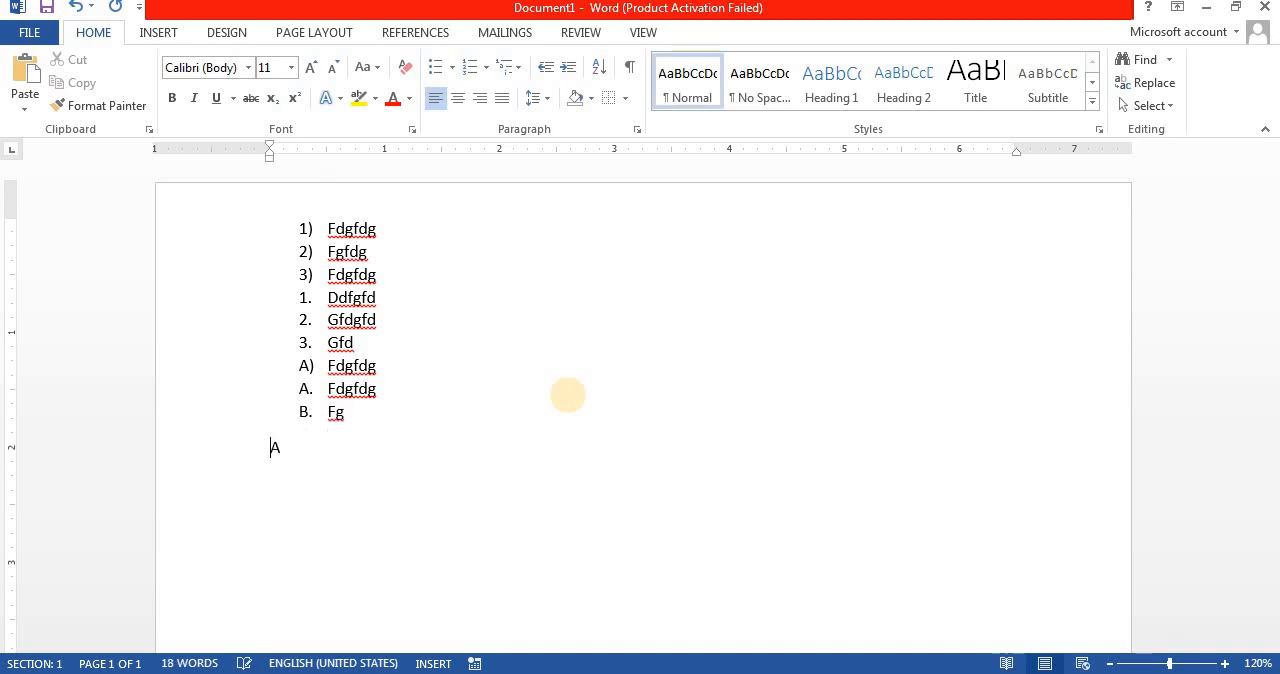
key("BackSpace")
type("a. Fdgfd")
key("Return")
type("Fdg")
key("Return")
type("fdg")
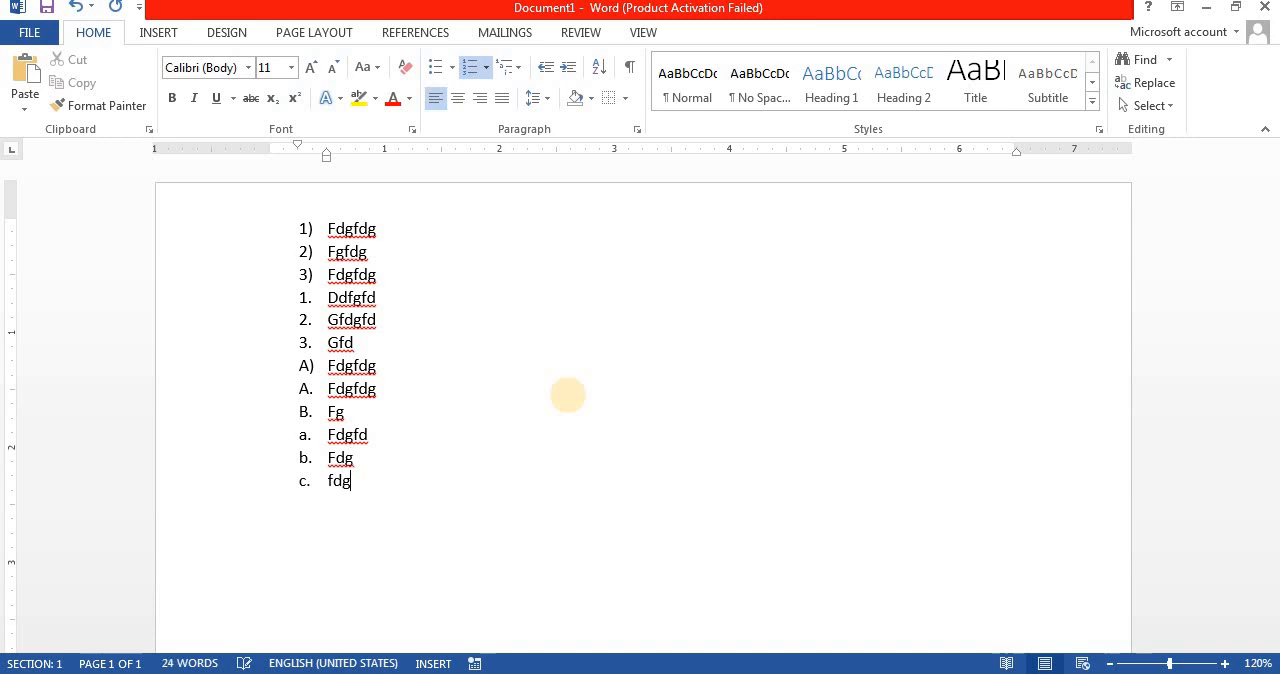
key("Return")
Step: Create an uppercase Roman numeral list from I) with the items Dfgfd and Gfdgfd
key("Return")
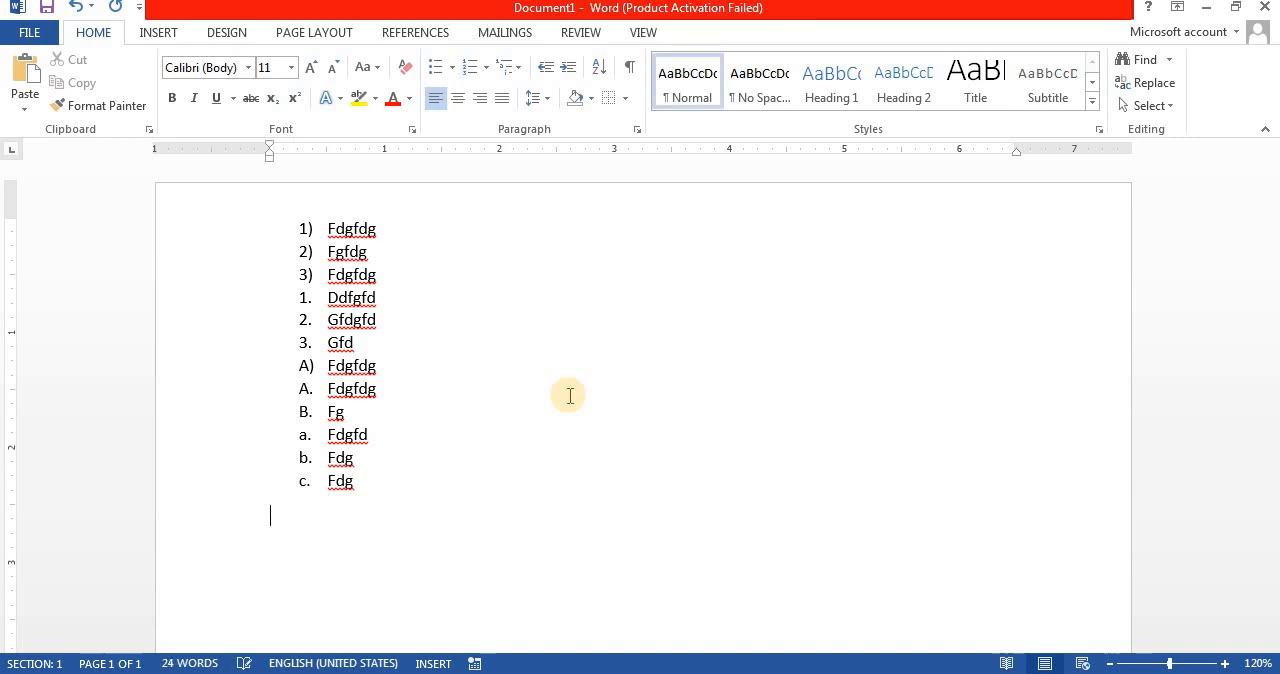
type("I) dfgfd")
key("Return")
type("gfdgfd")
key("Return")
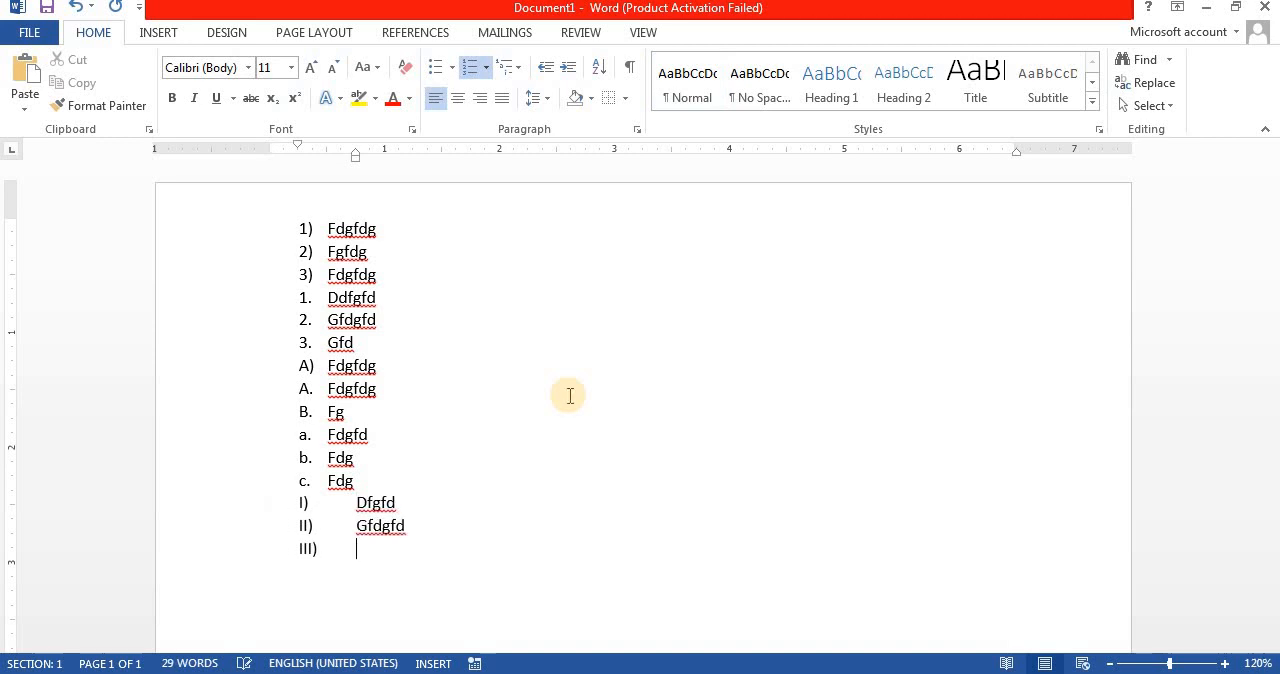
key("Return")
Step: Create a lowercase Roman numeral list from i. with the items Dgfdg and Fdgfd
type("i")
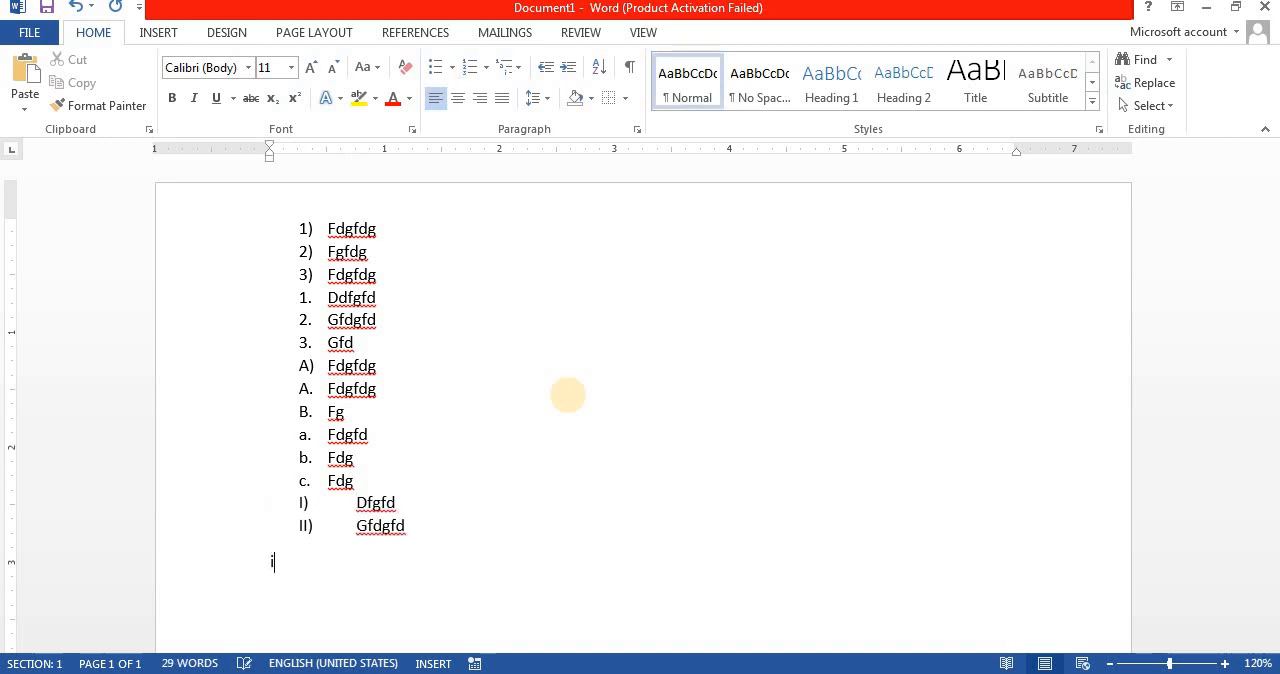
type(". dgfdg")
key("Return")
type("fdgfd")
key("Return")
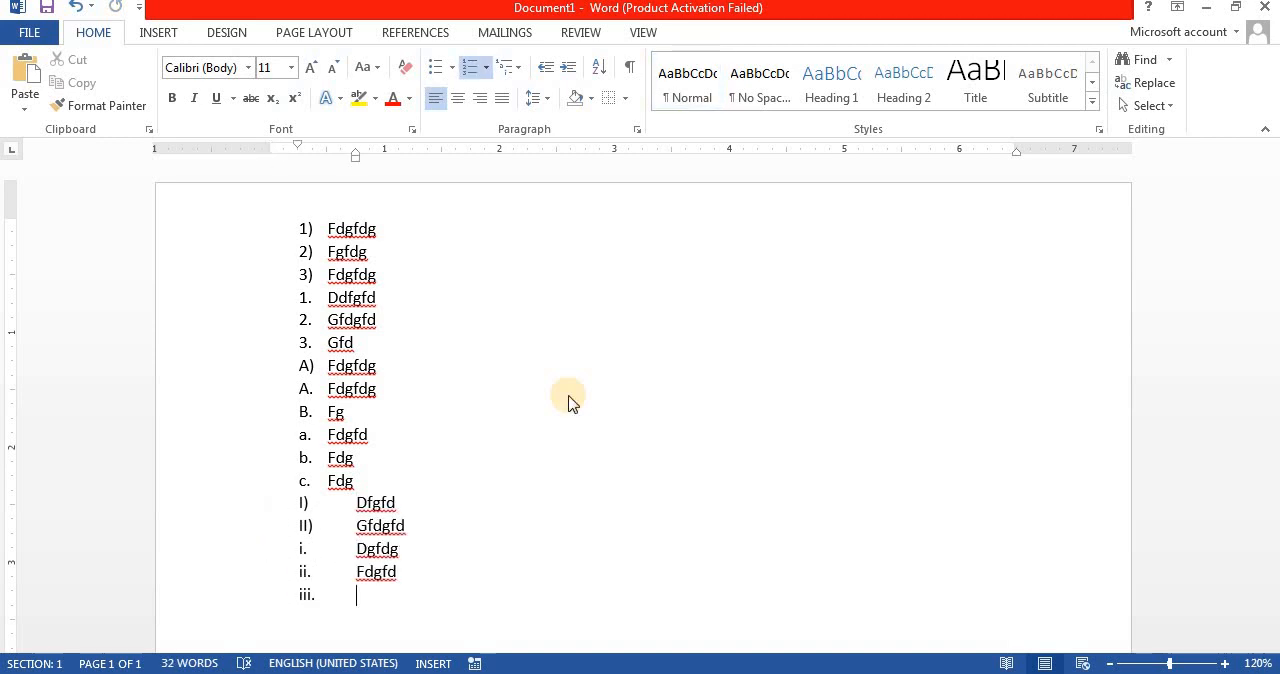